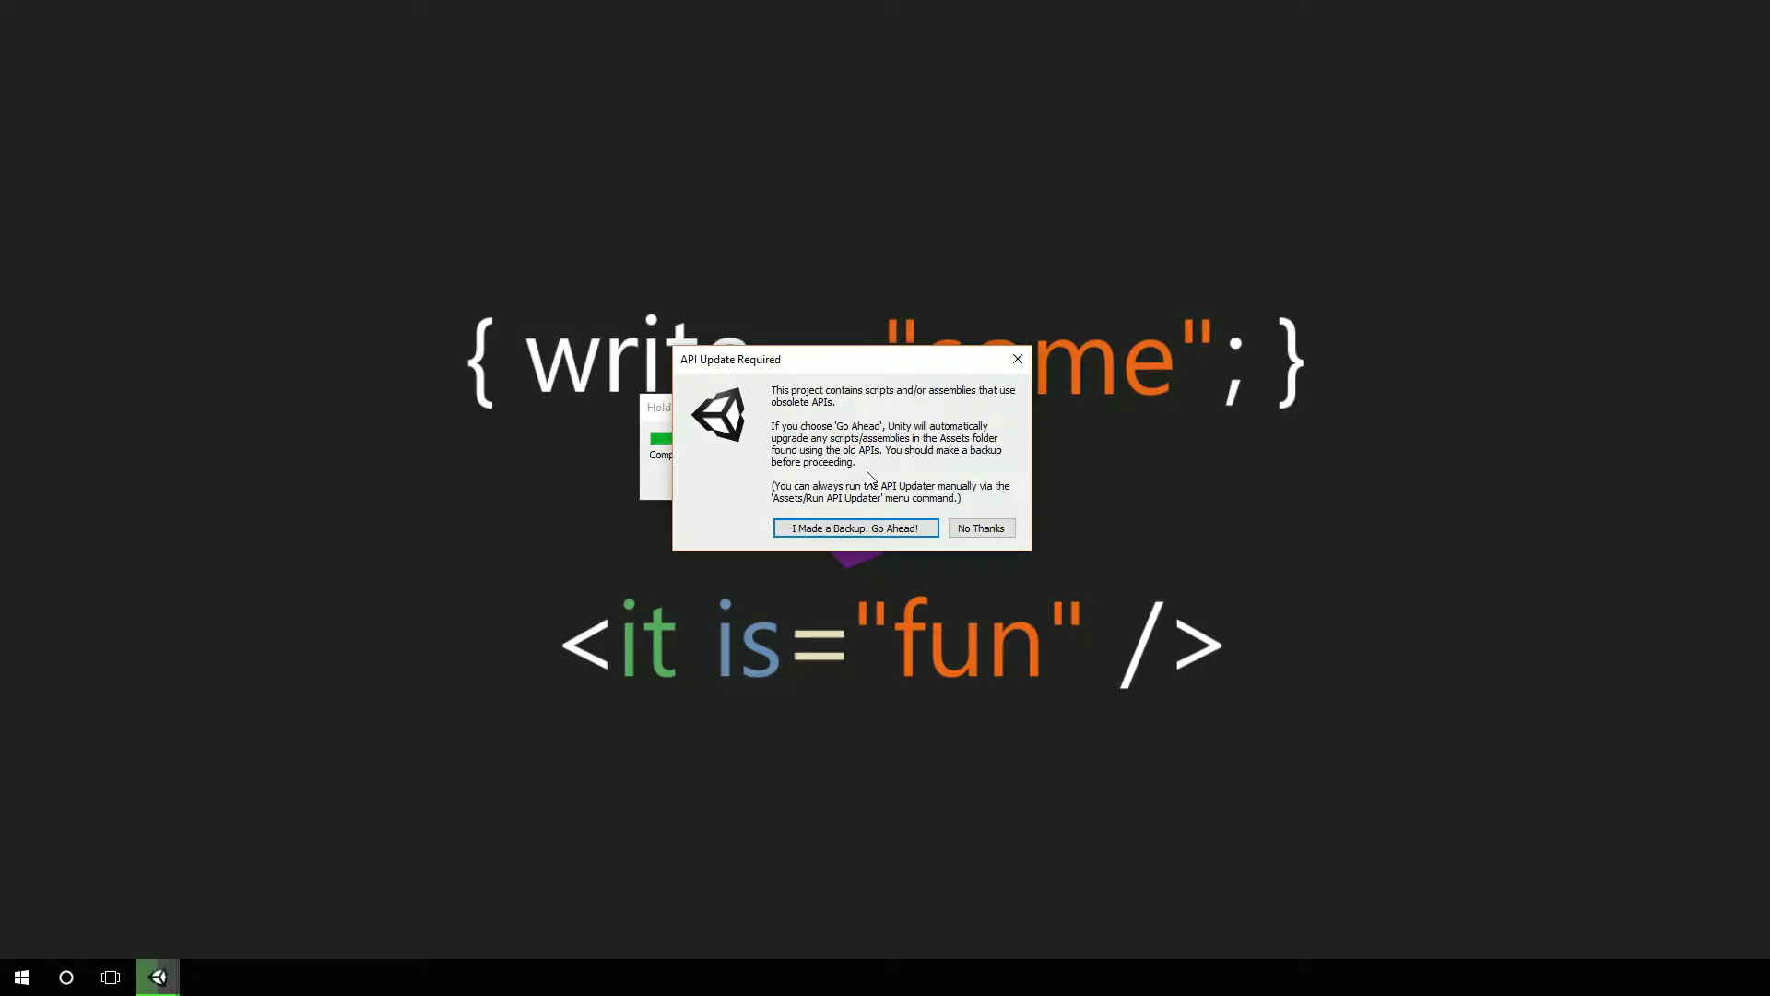
Let Unity upgrade the scripts to current APIs and clear the Console warnings.
left_click(859, 527)
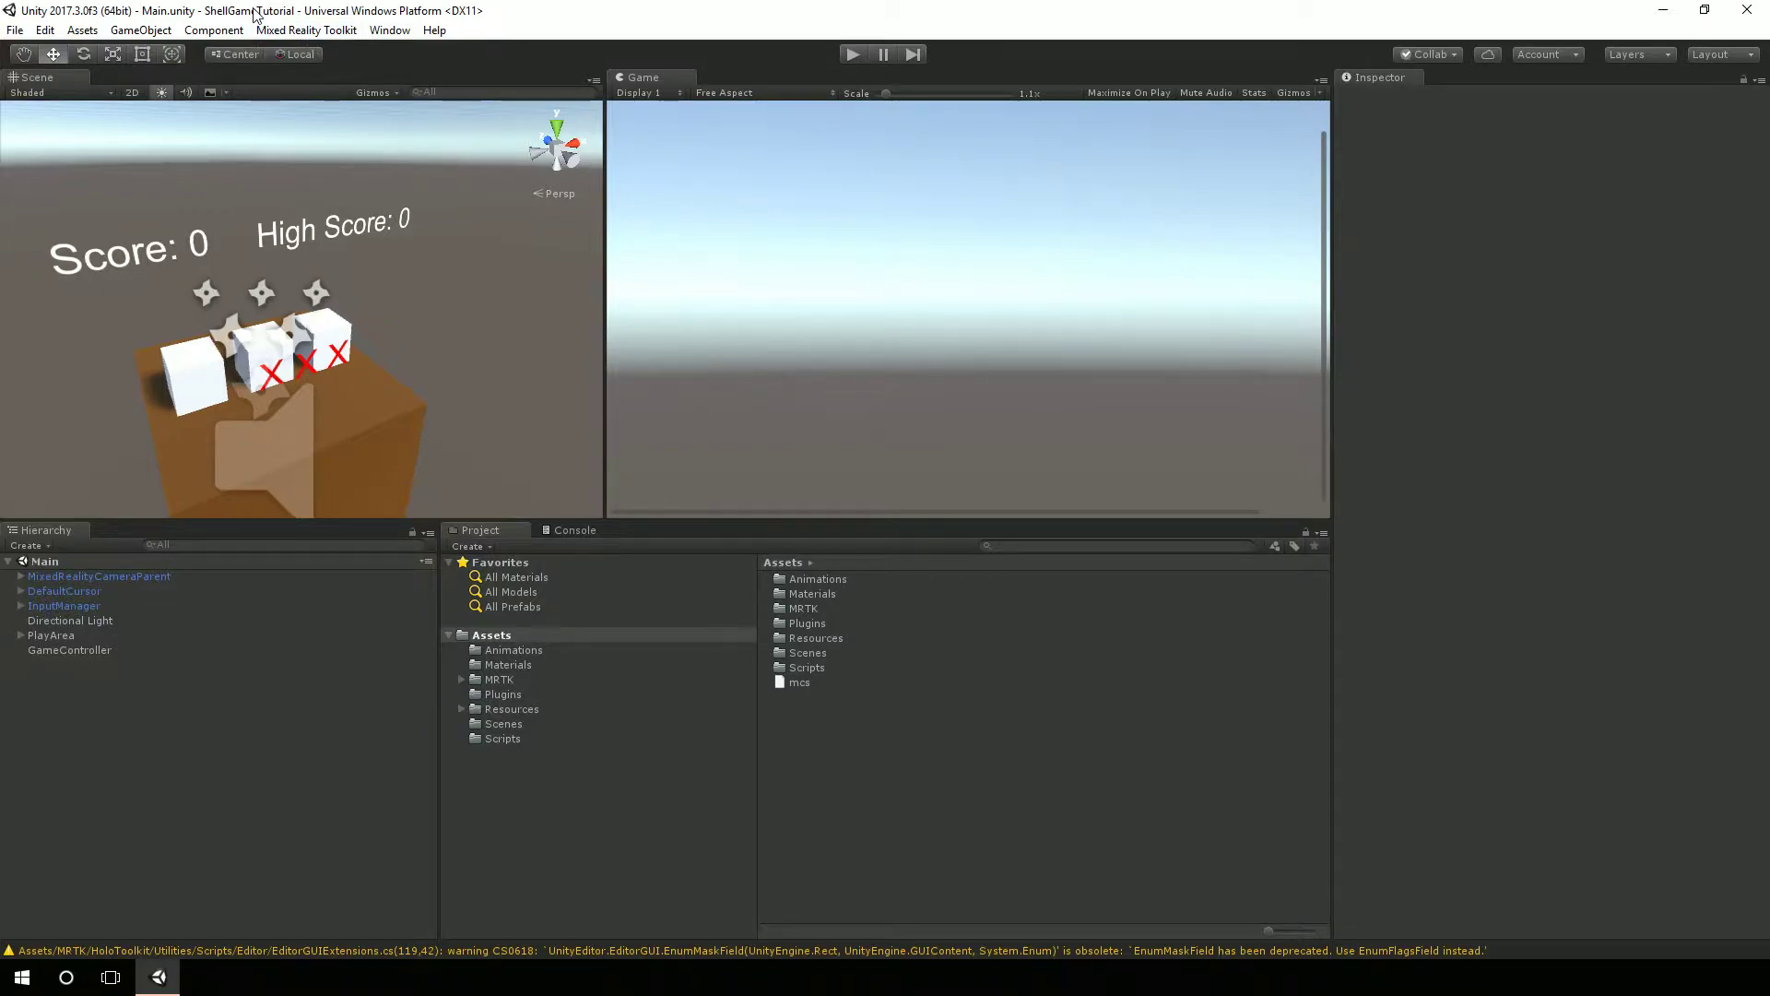
left_click(580, 530)
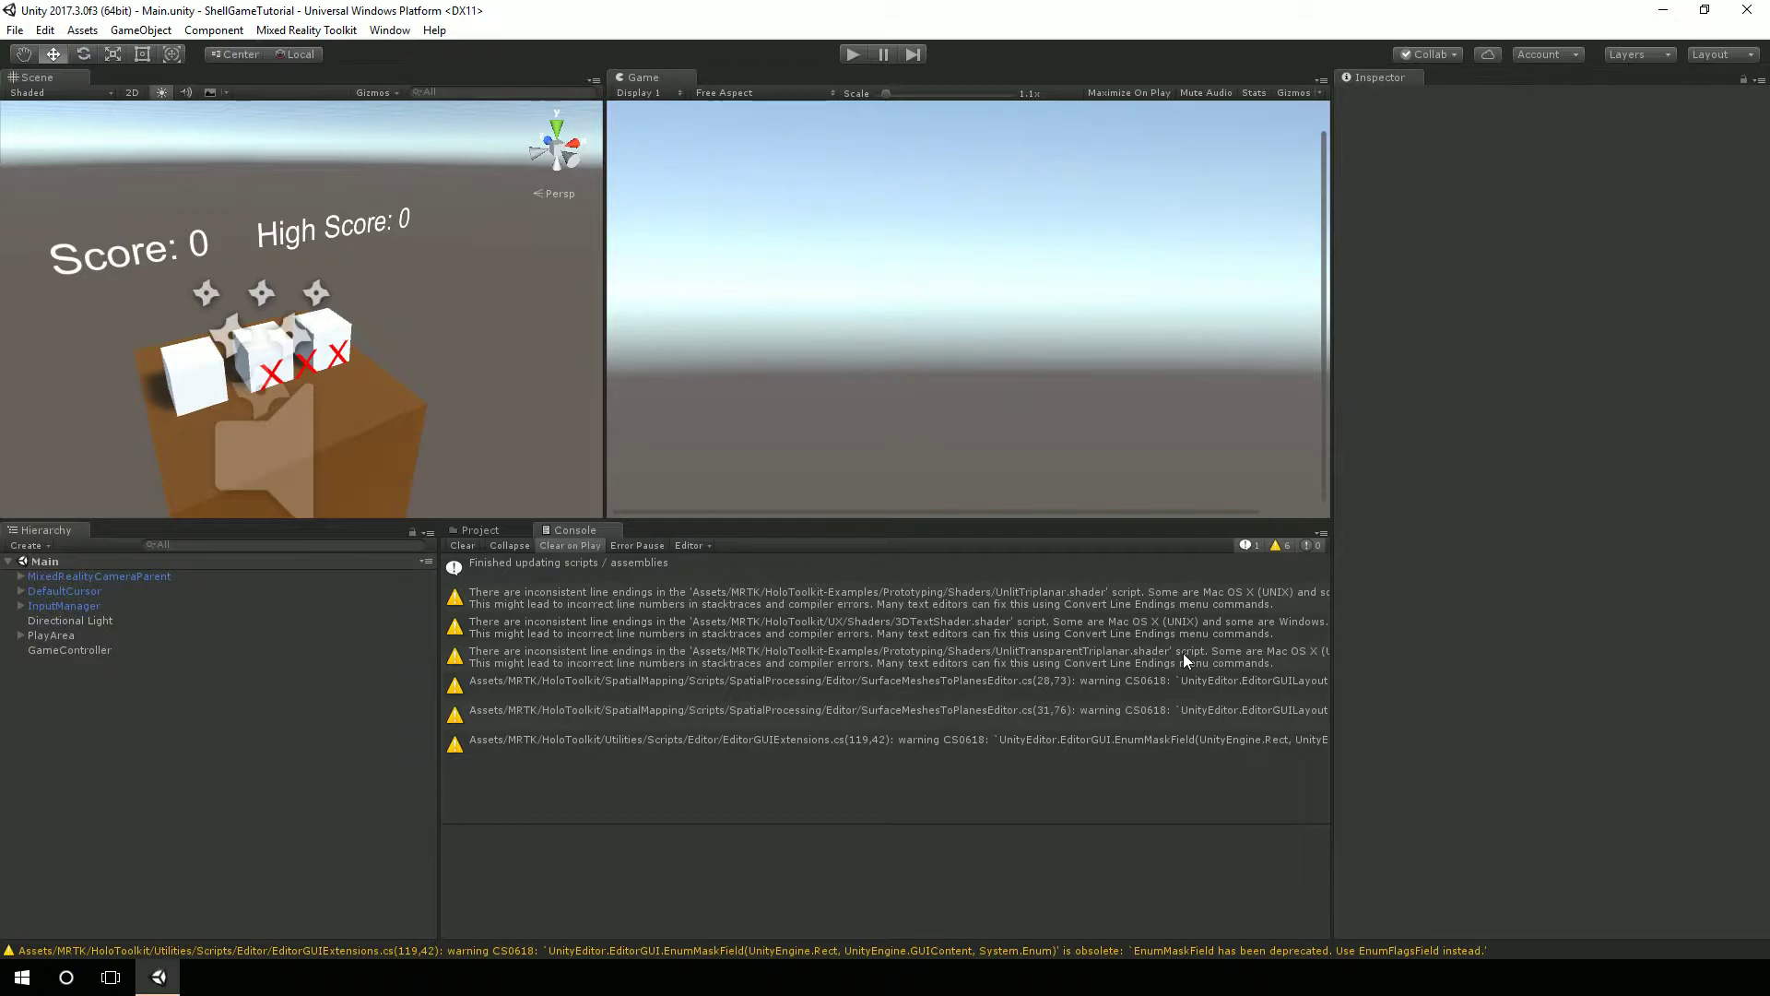
left_click(461, 546)
Browse the MRTK folder in the Project tab, then return to Assets.
left_click(474, 529)
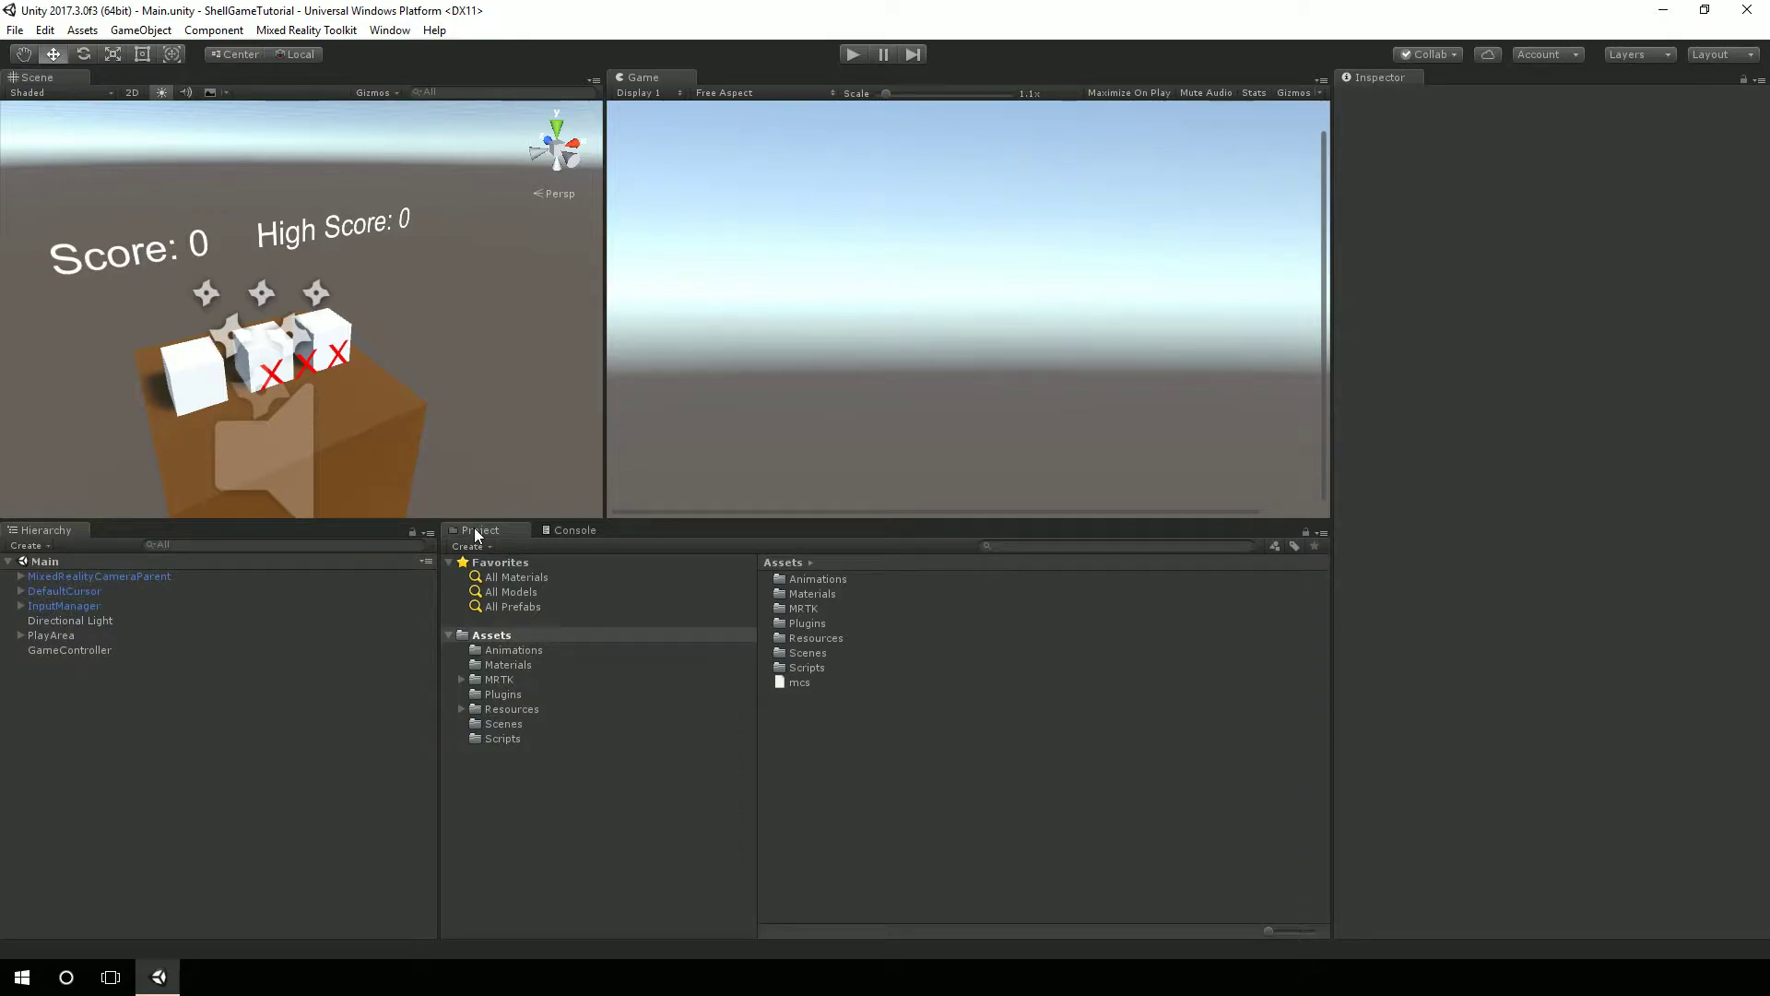
left_click(480, 679)
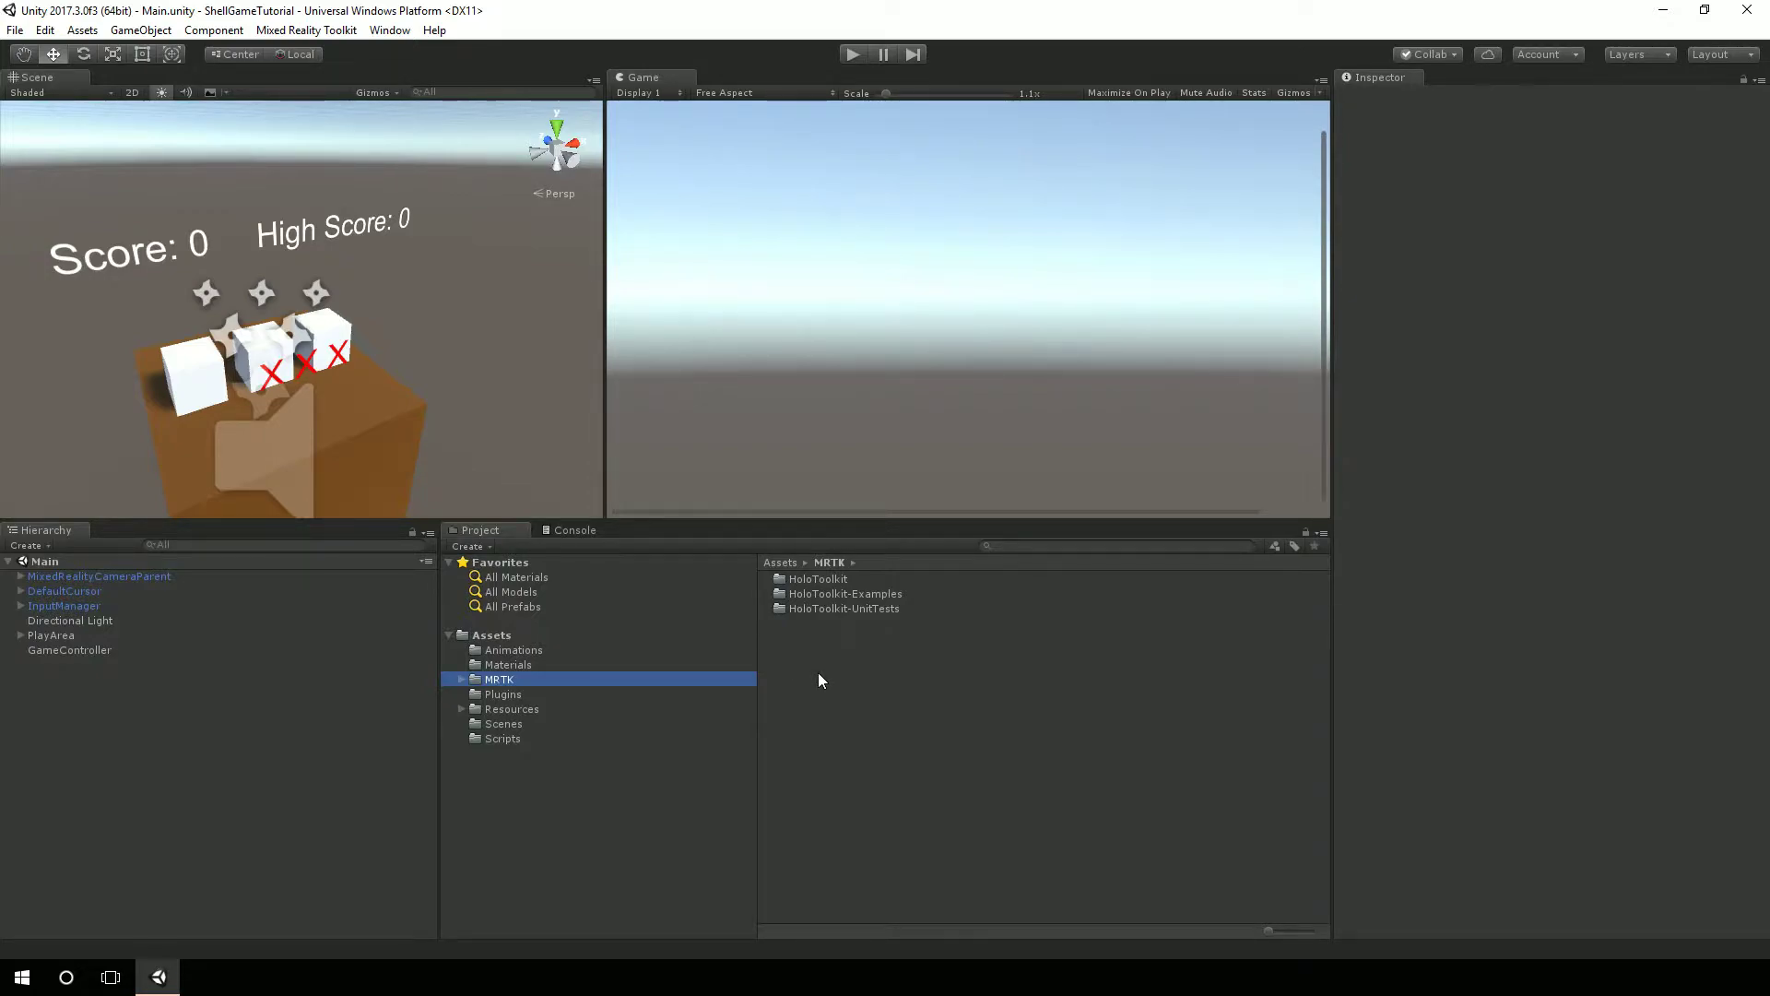
left_click(489, 636)
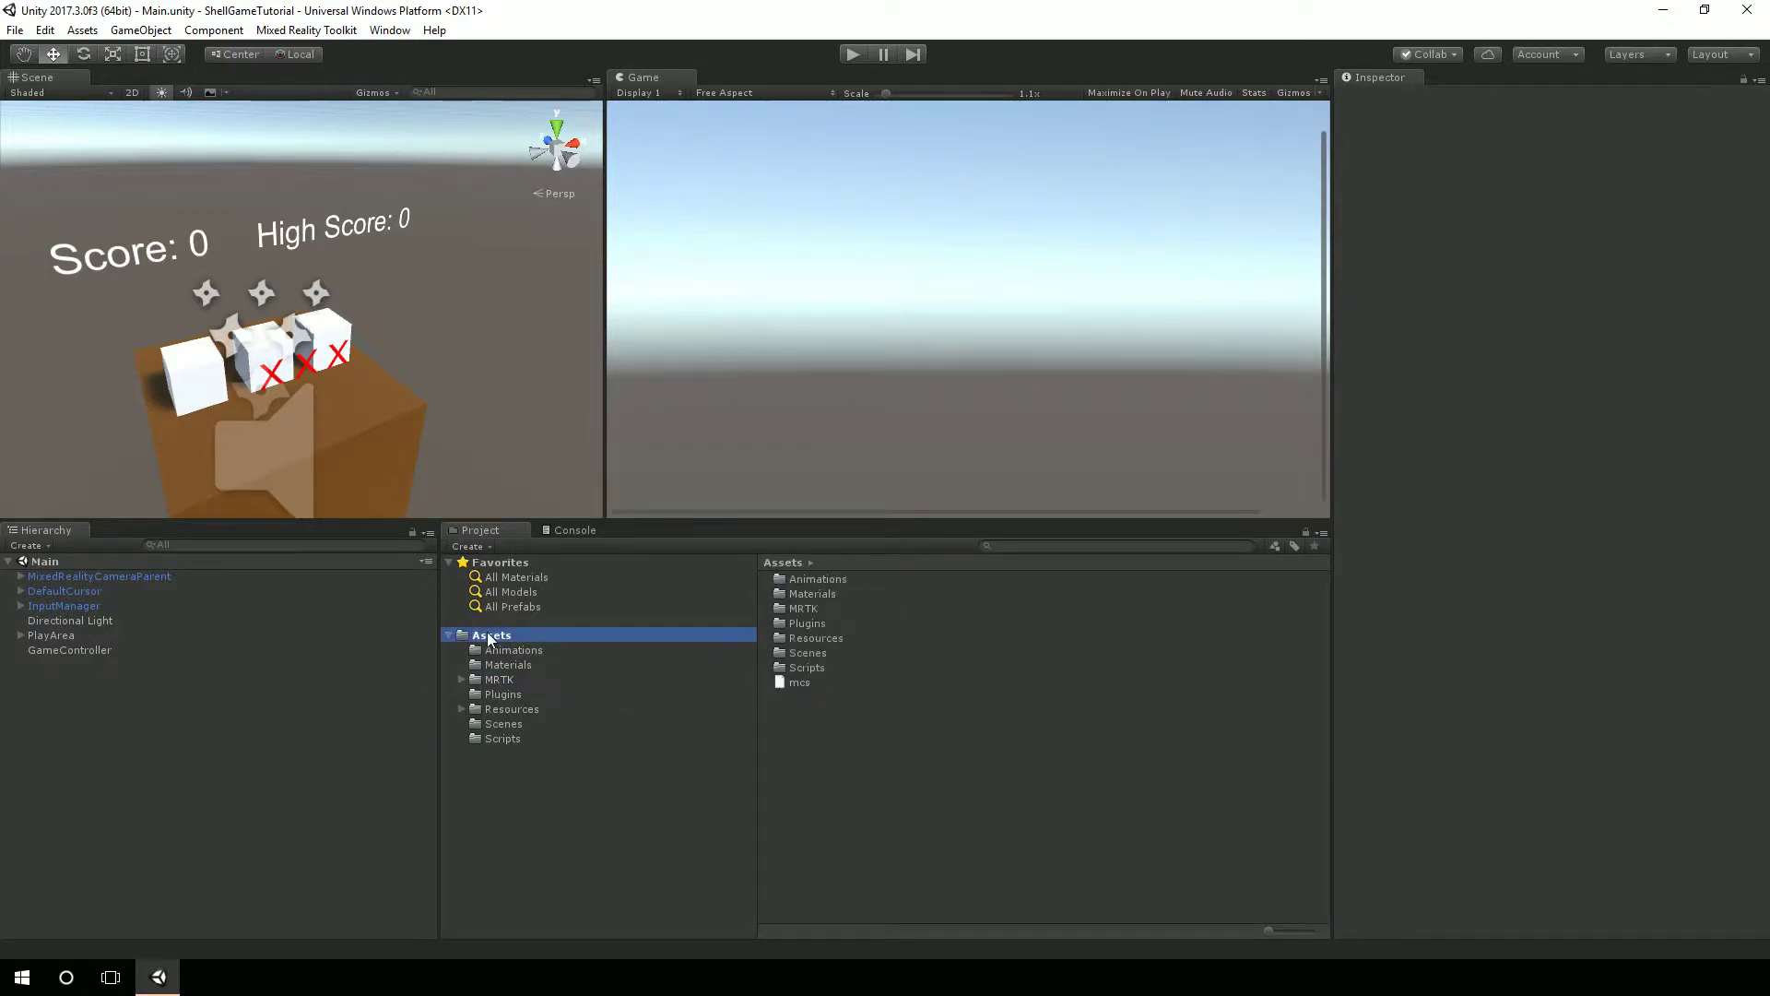
Play the game in the editor, tapping cubes with the simulated hand to reveal the green ball.
left_click(854, 54)
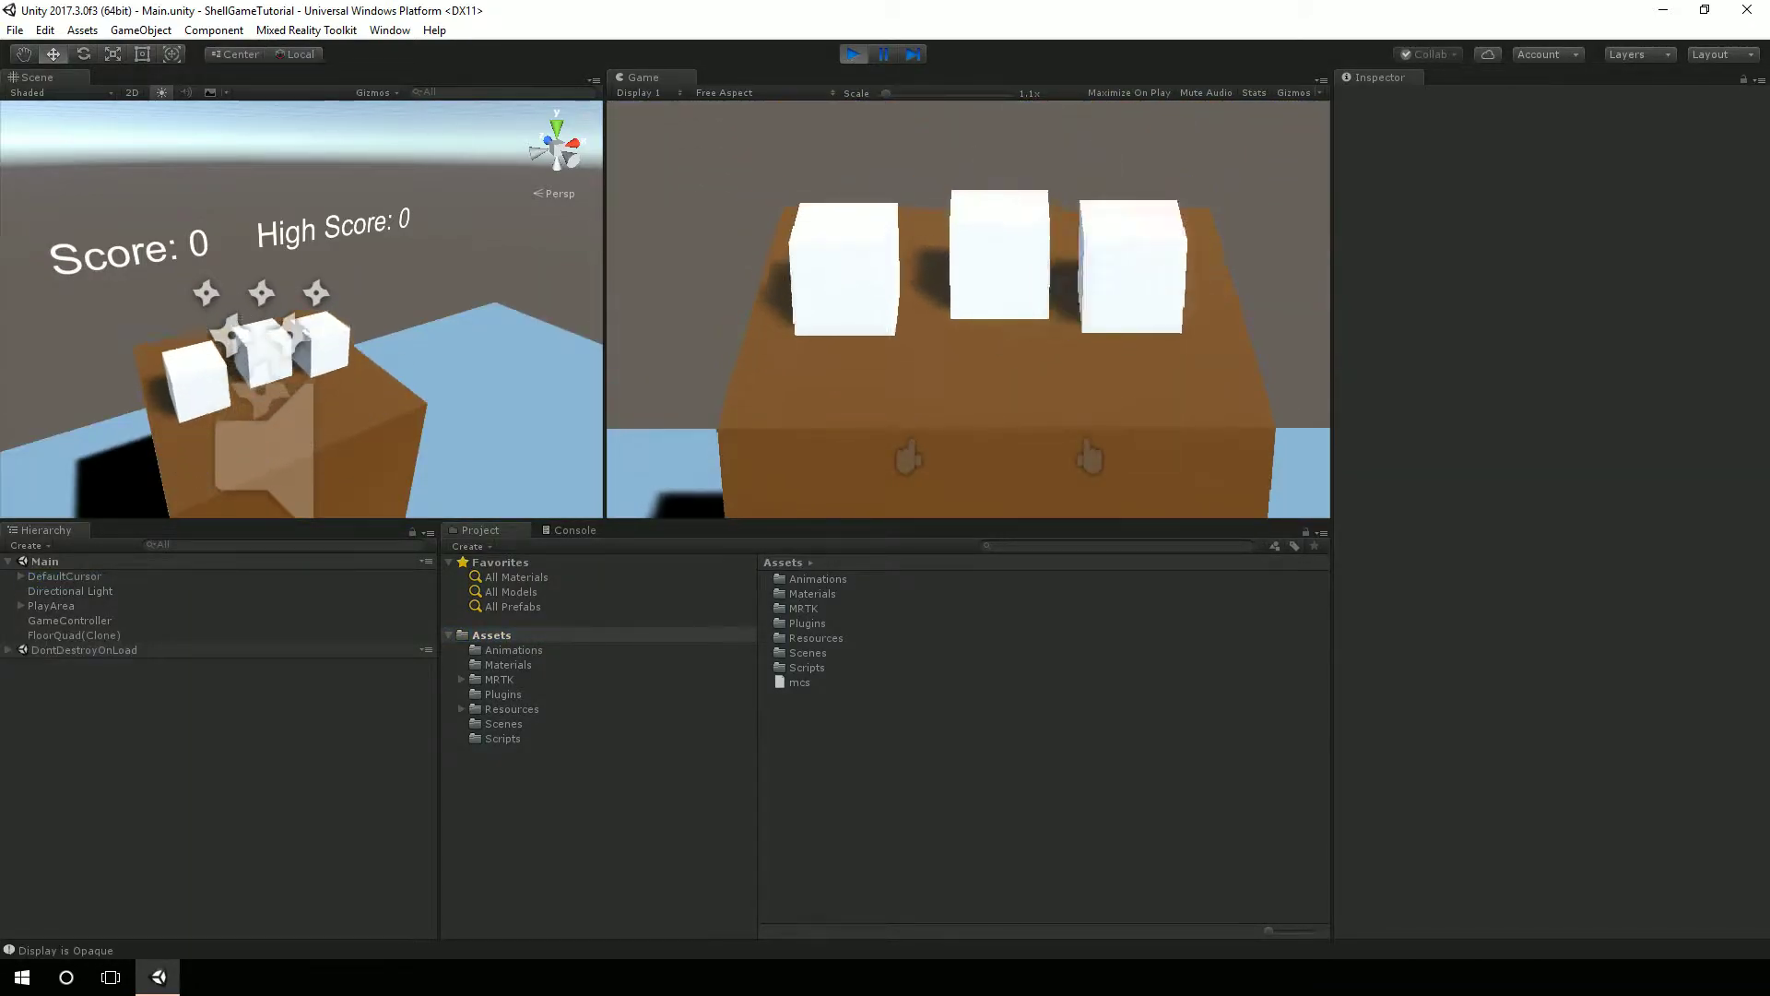
key("shift")
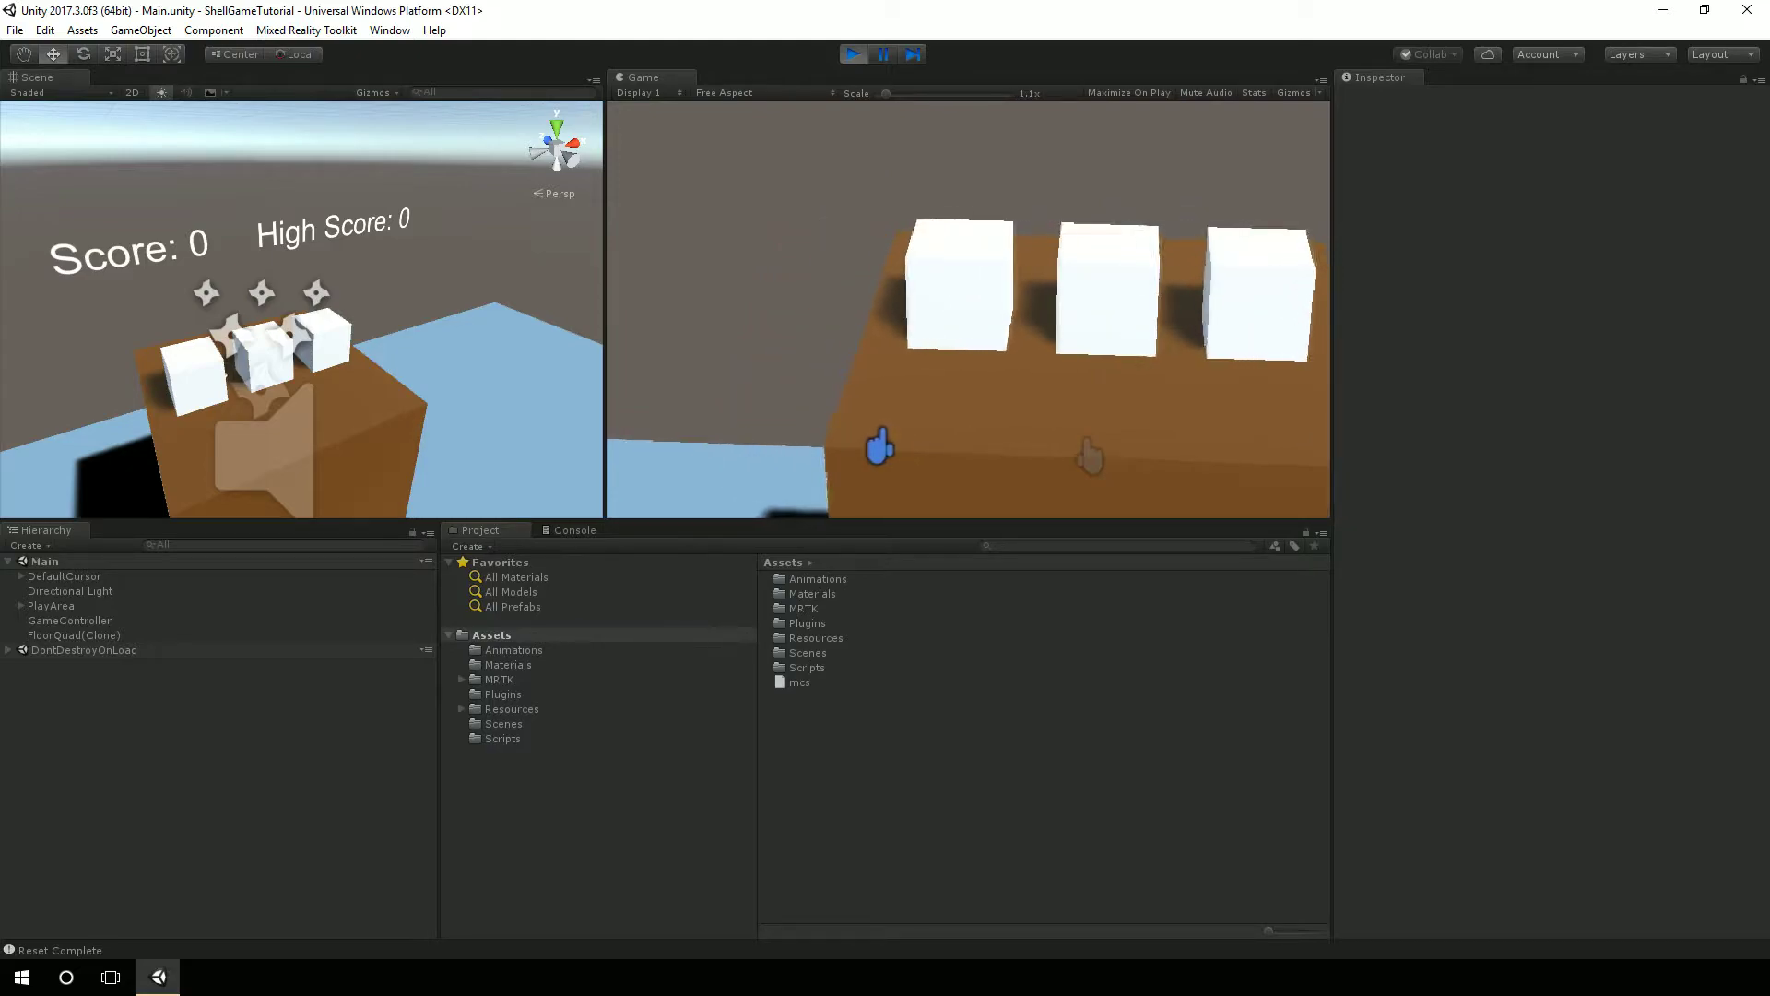
left_click(999, 293, "shift")
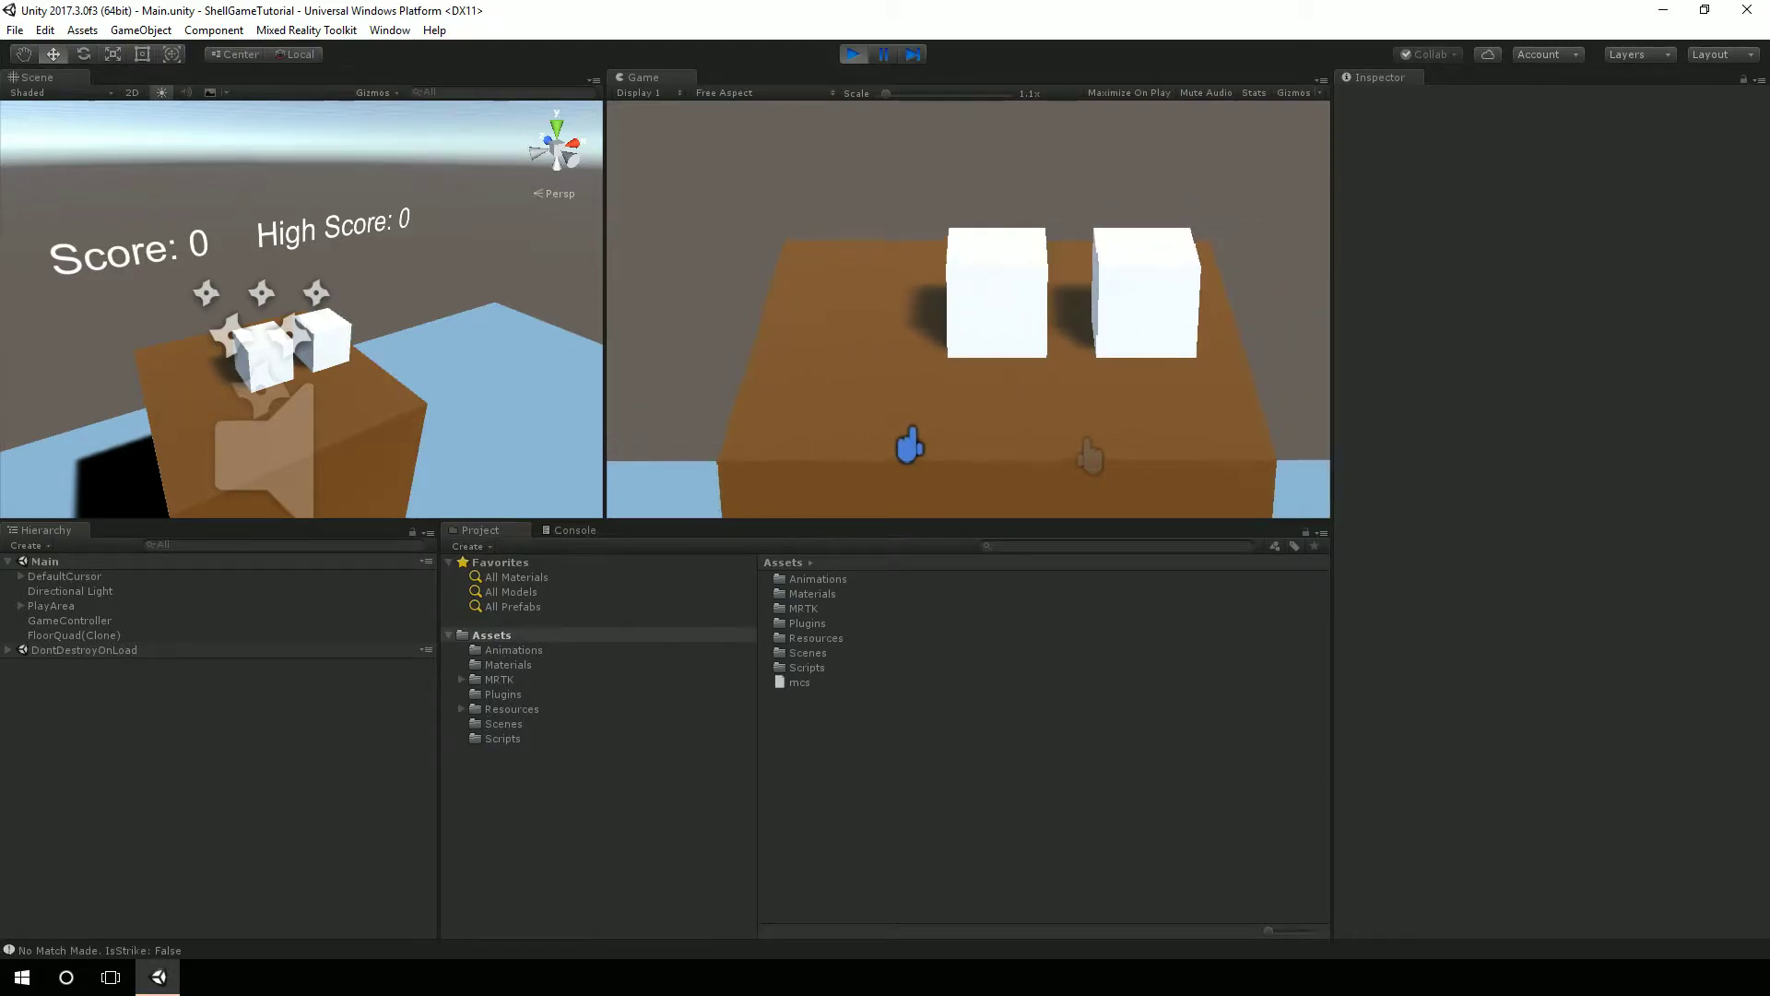
left_click(998, 294, "shift")
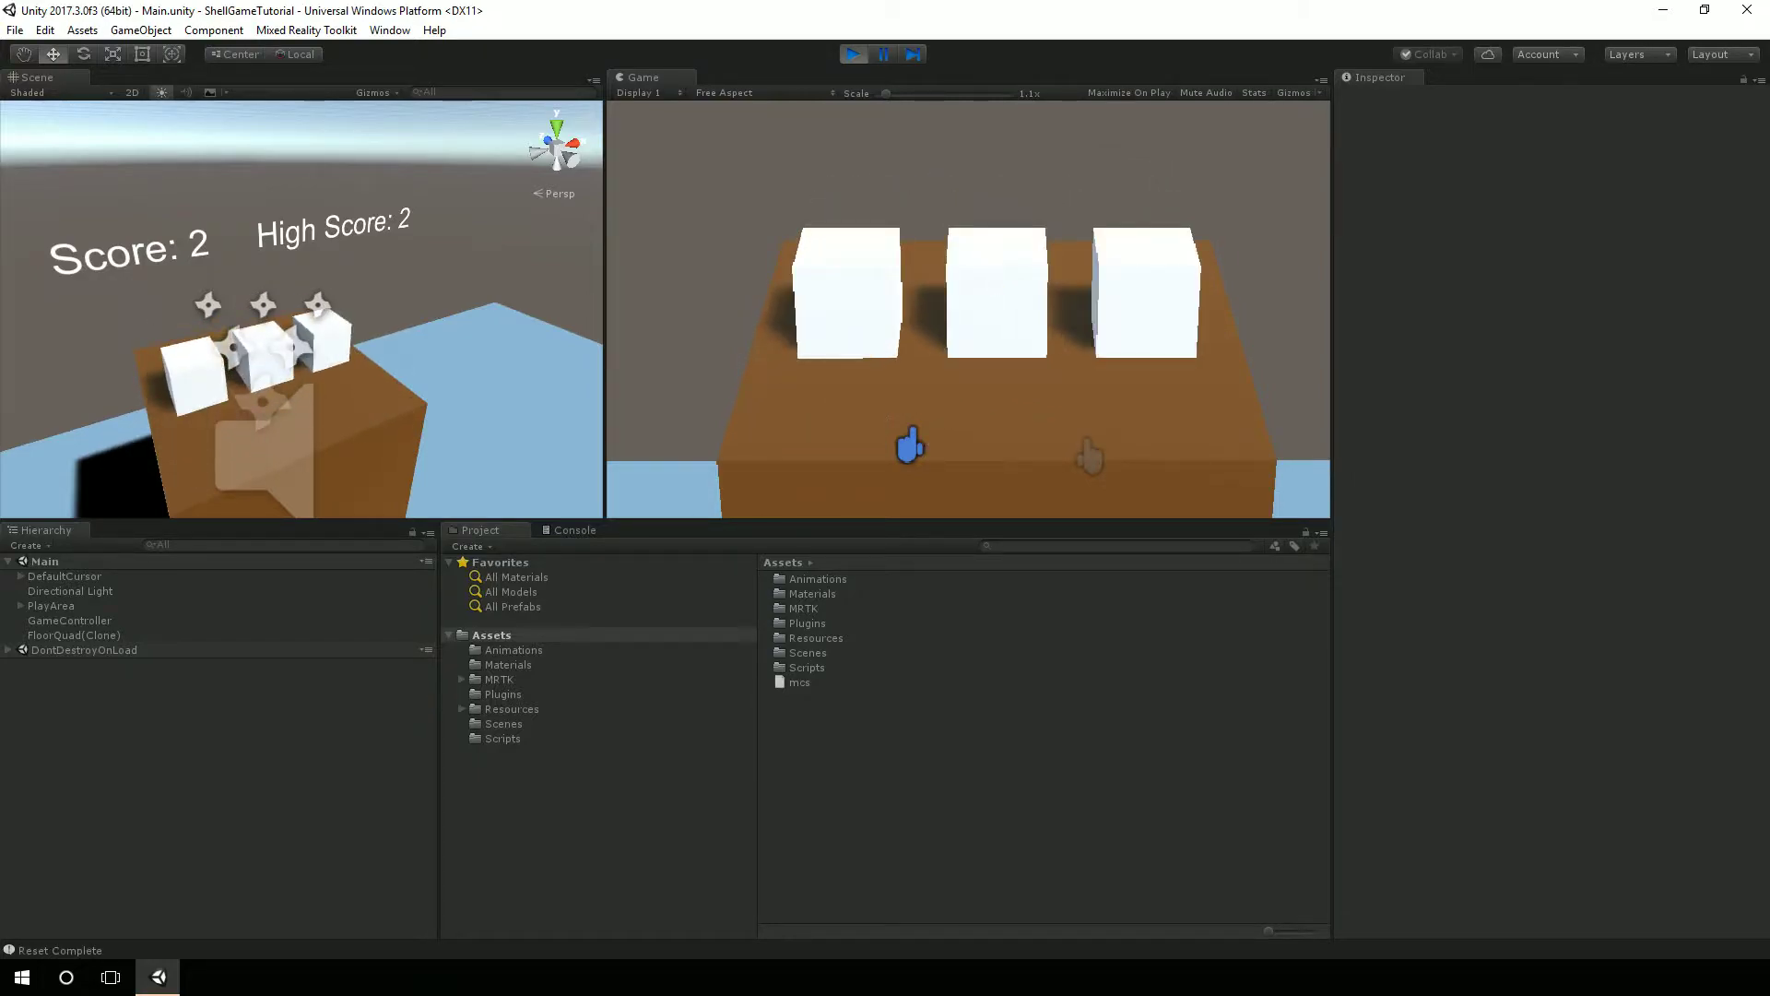
left_click(950, 295, "shift")
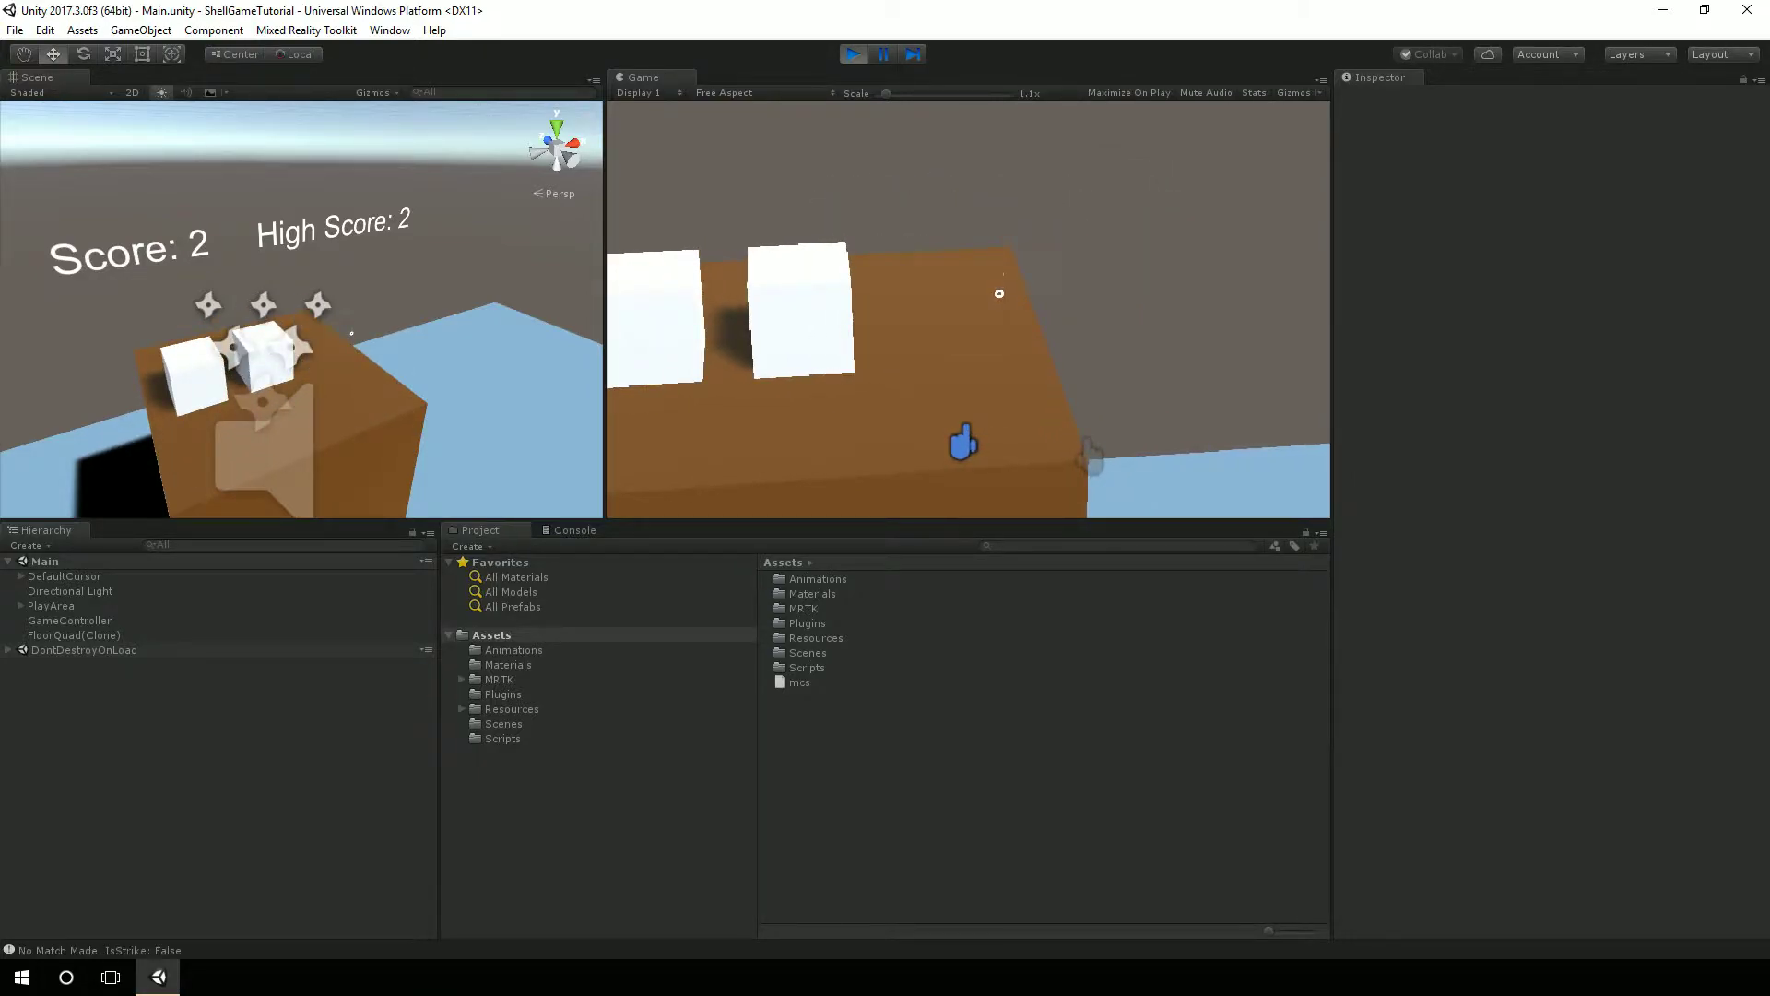
right_click_drag(968, 308, 996, 343)
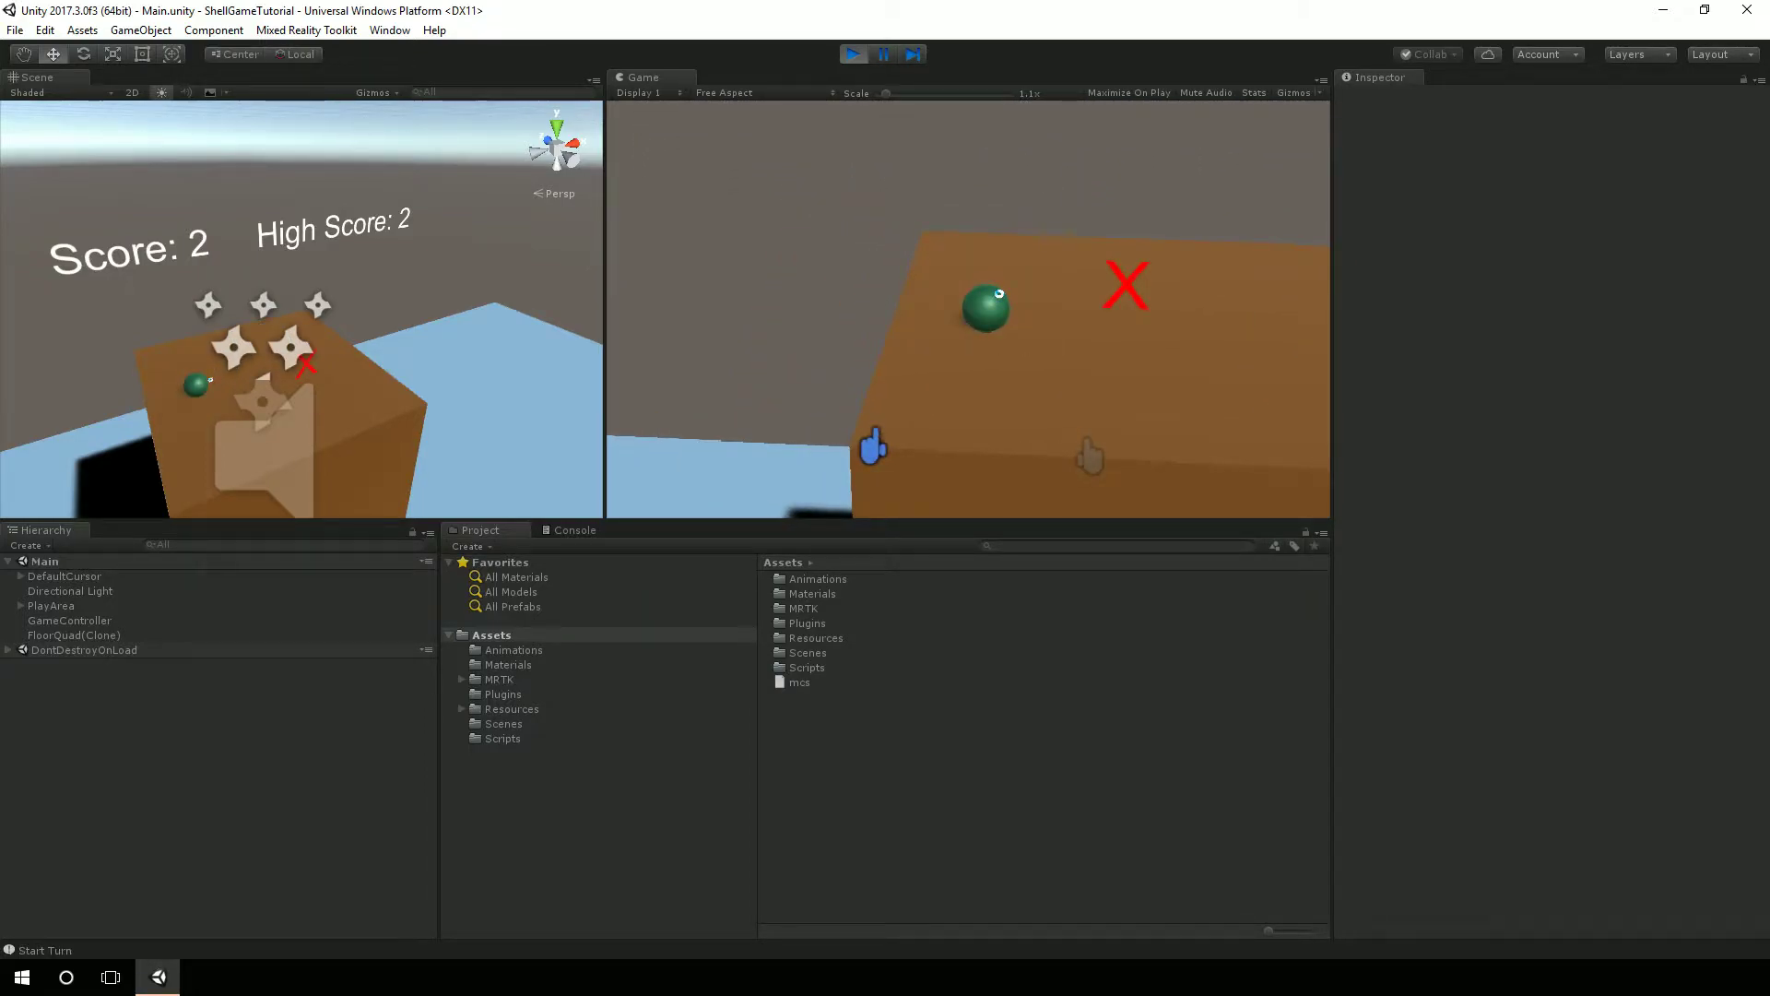
Start a new round, look around up to the score text, and stop Play mode.
key("s")
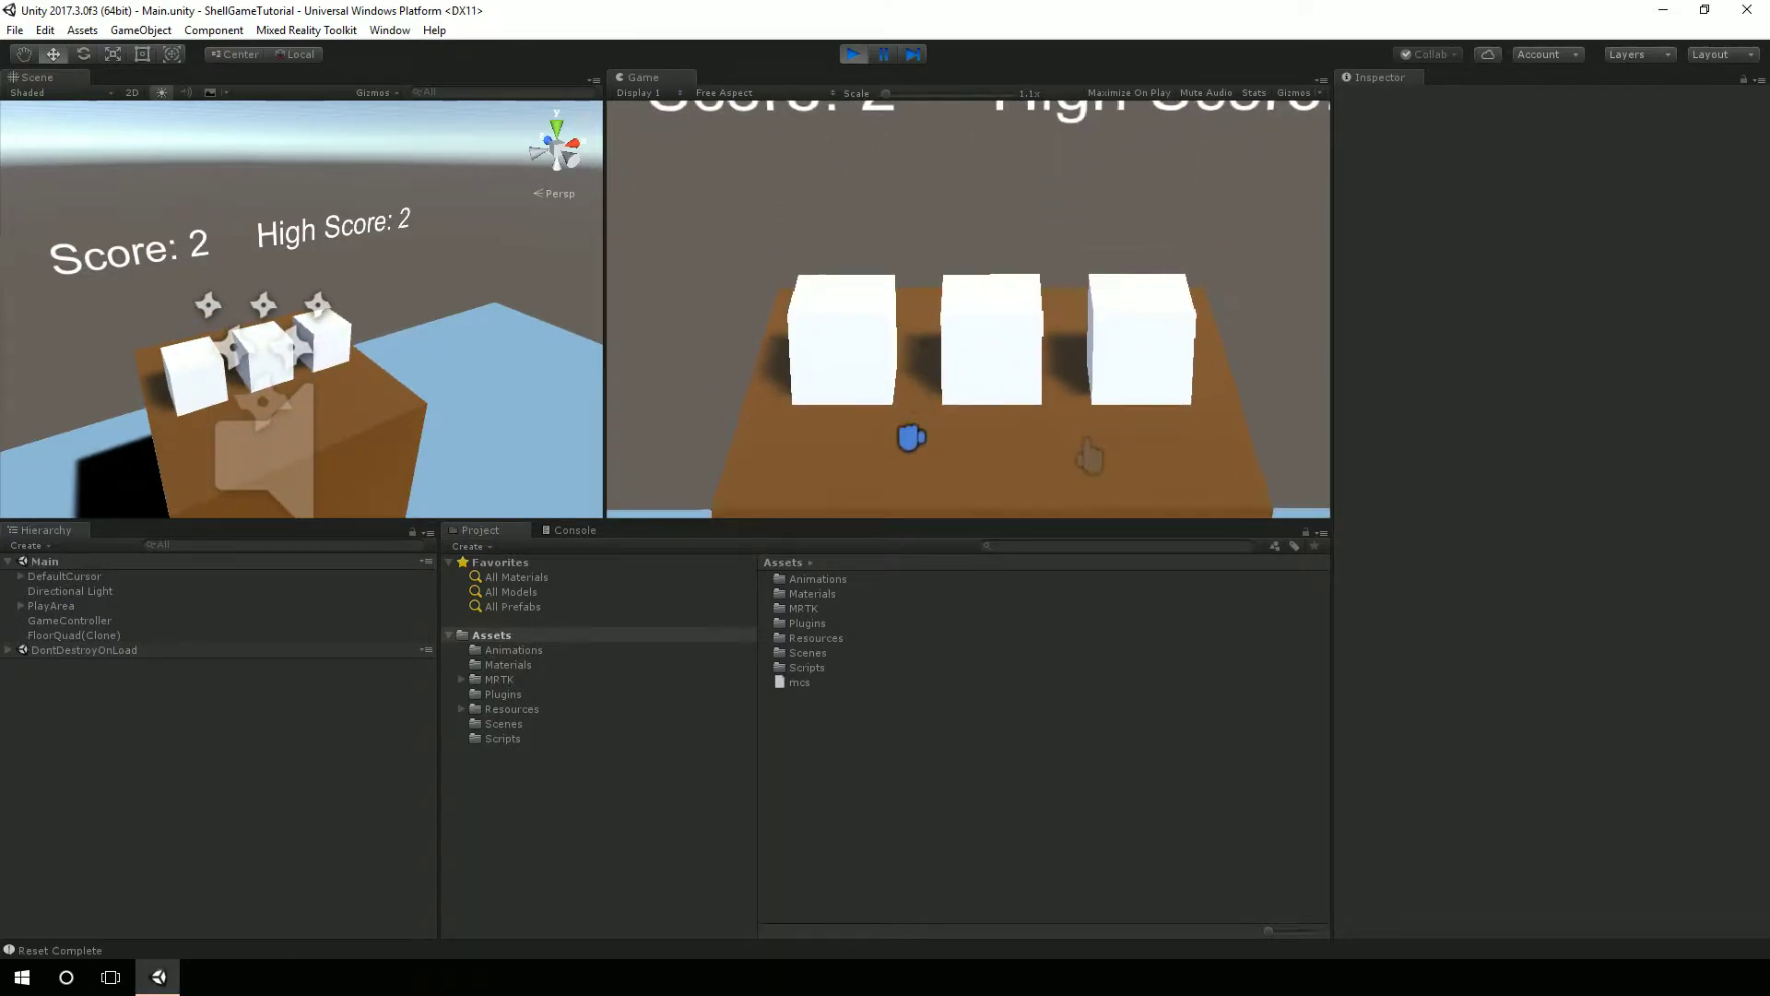
right_click_drag(1089, 456, 1090, 456)
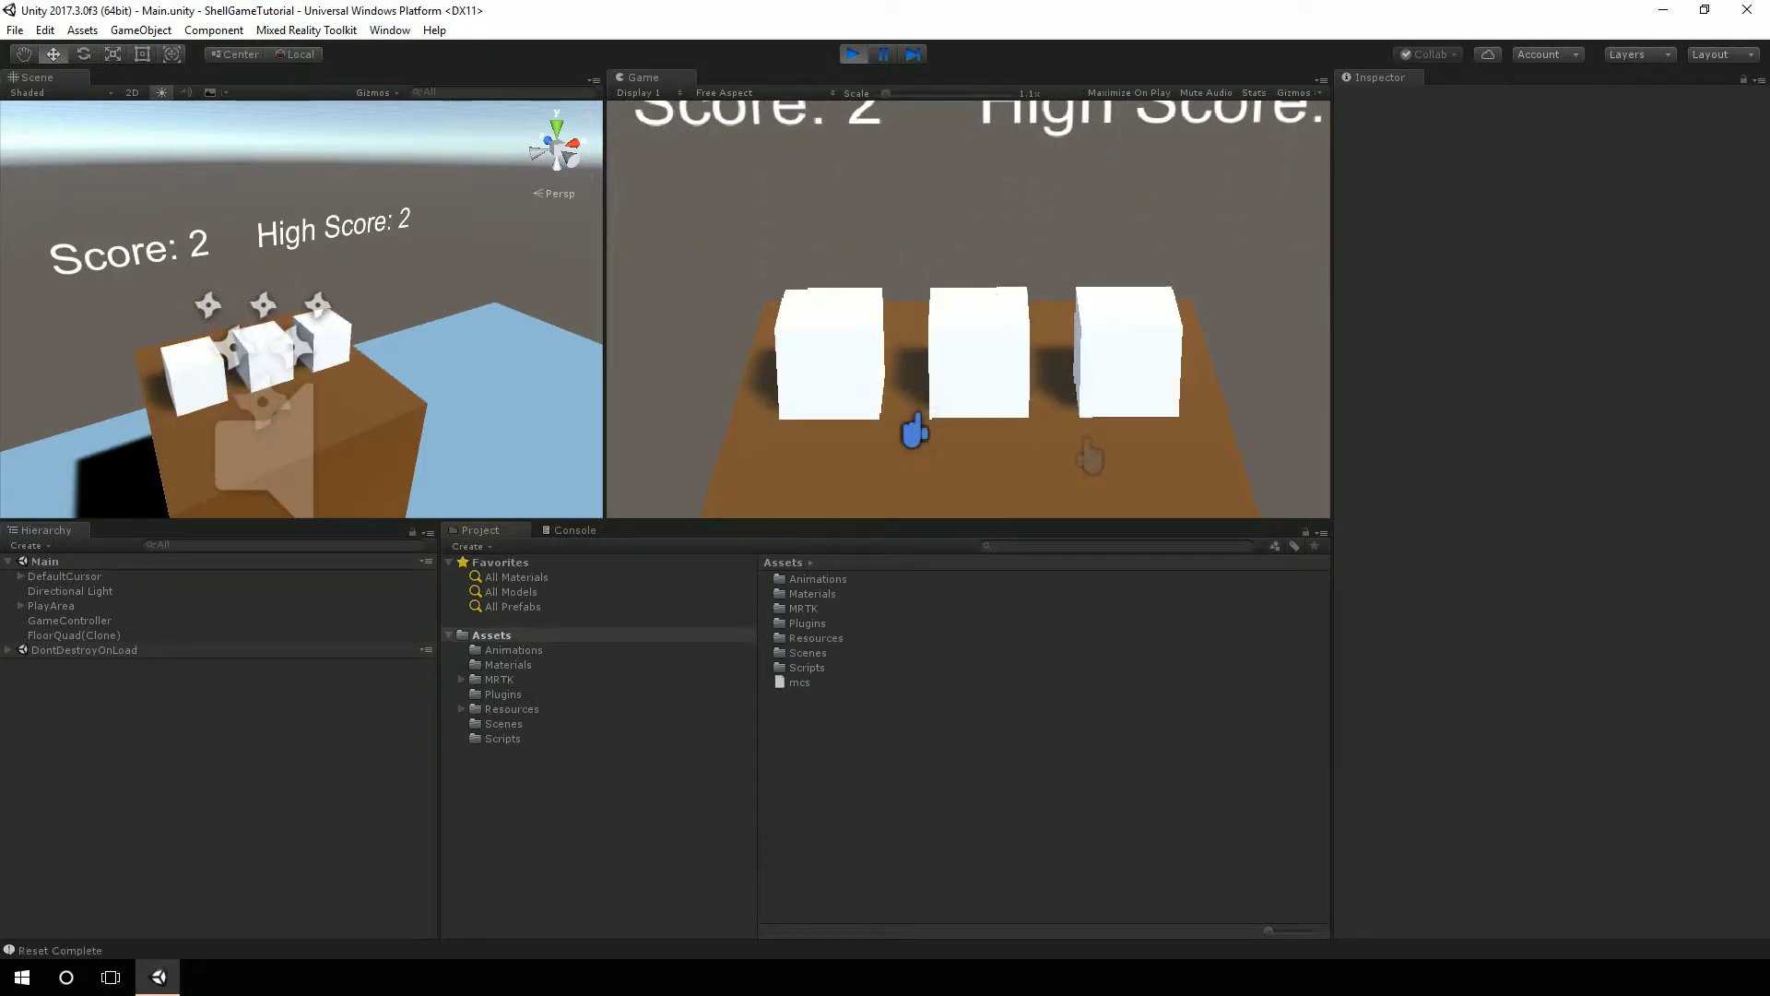
right_click_drag(1089, 456, 1090, 456)
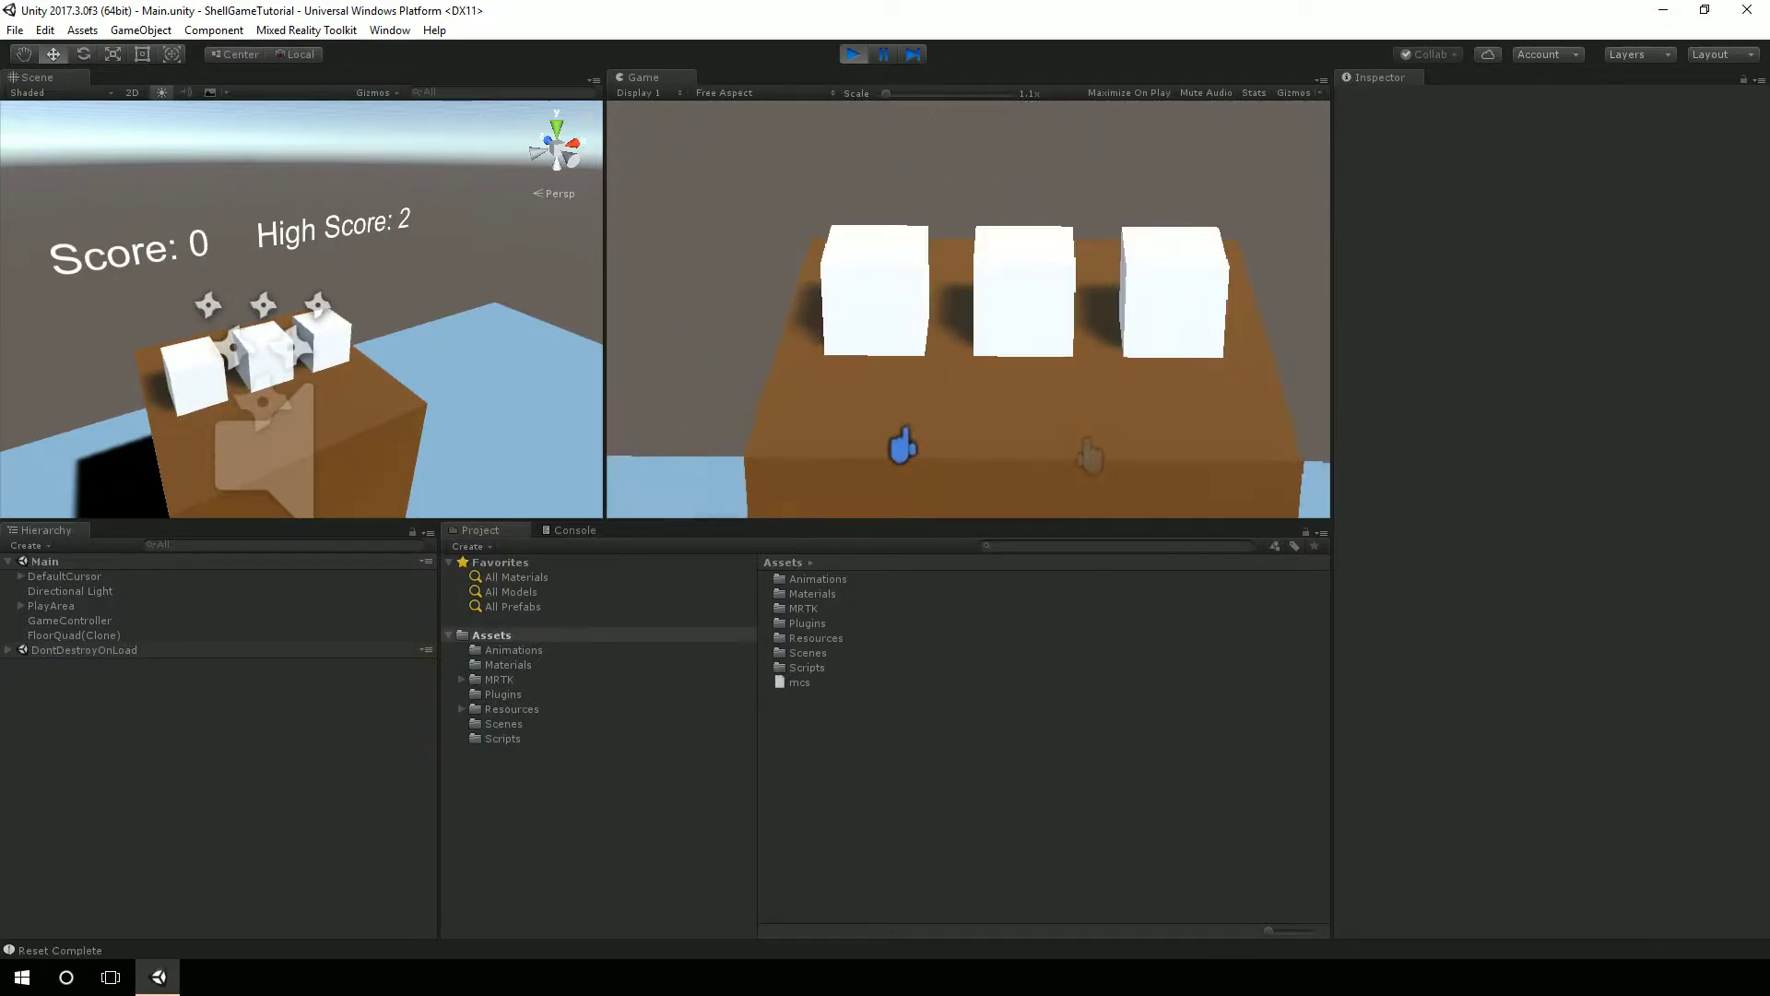
right_click_drag(980, 208, 979, 92)
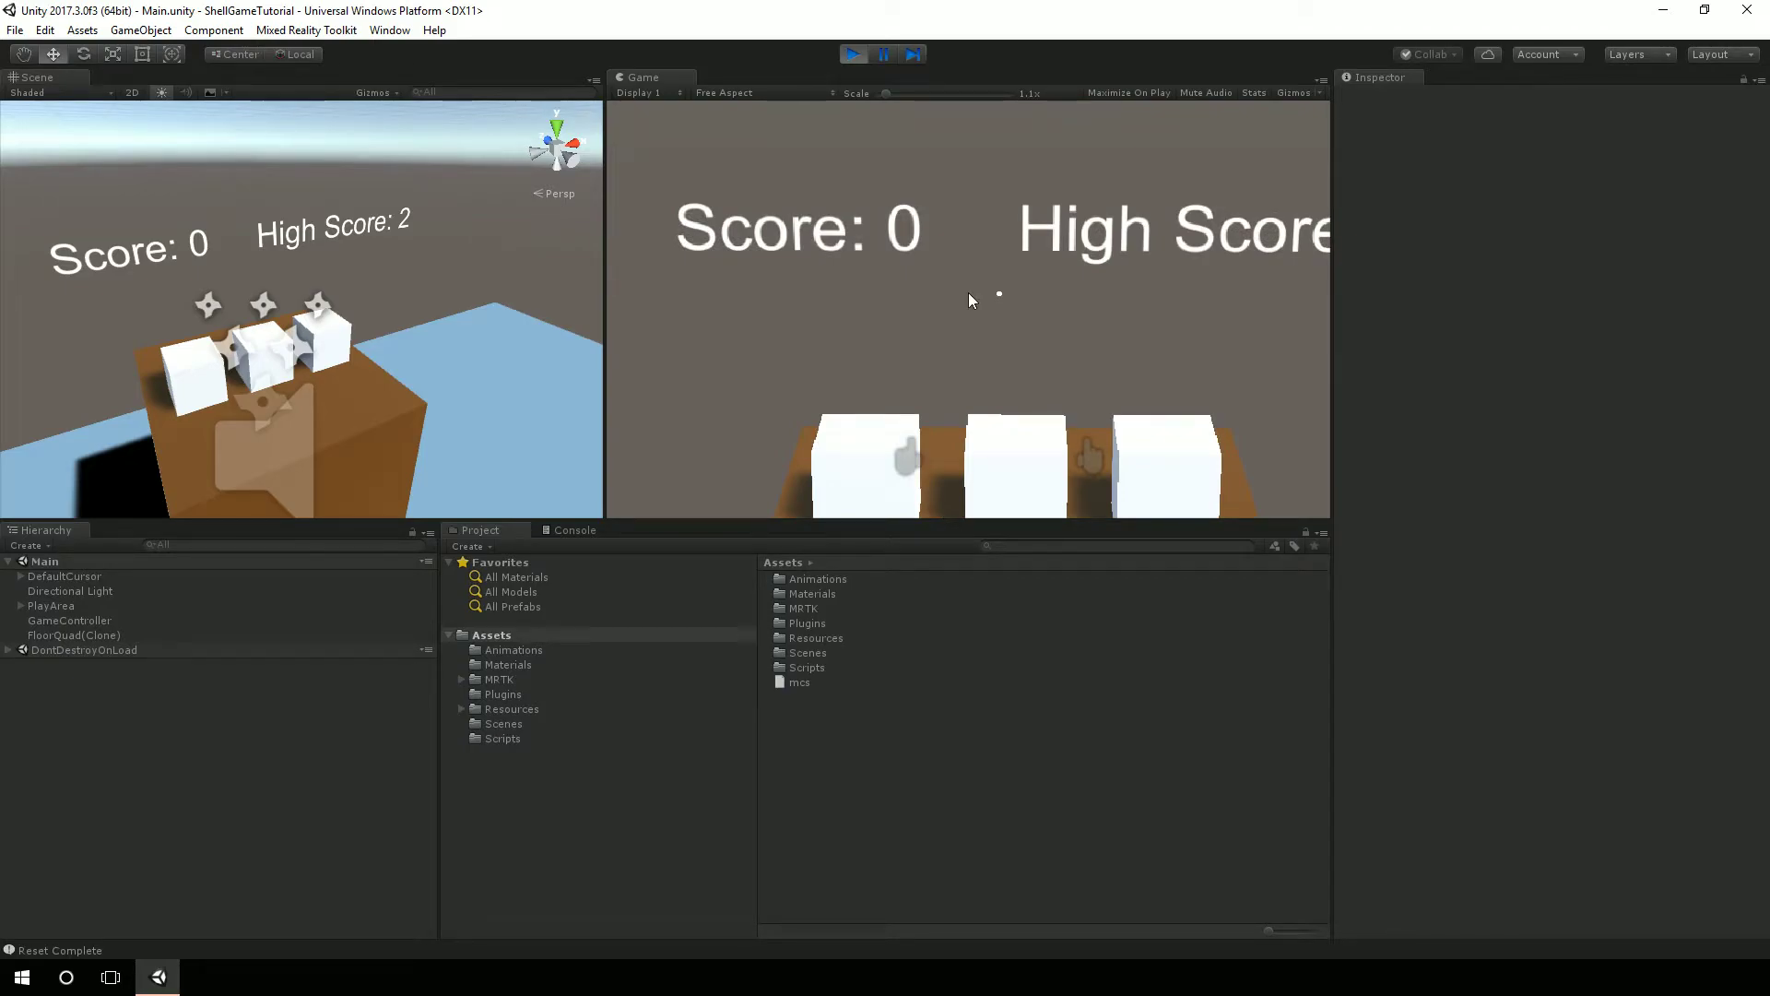
key("ctrl+p")
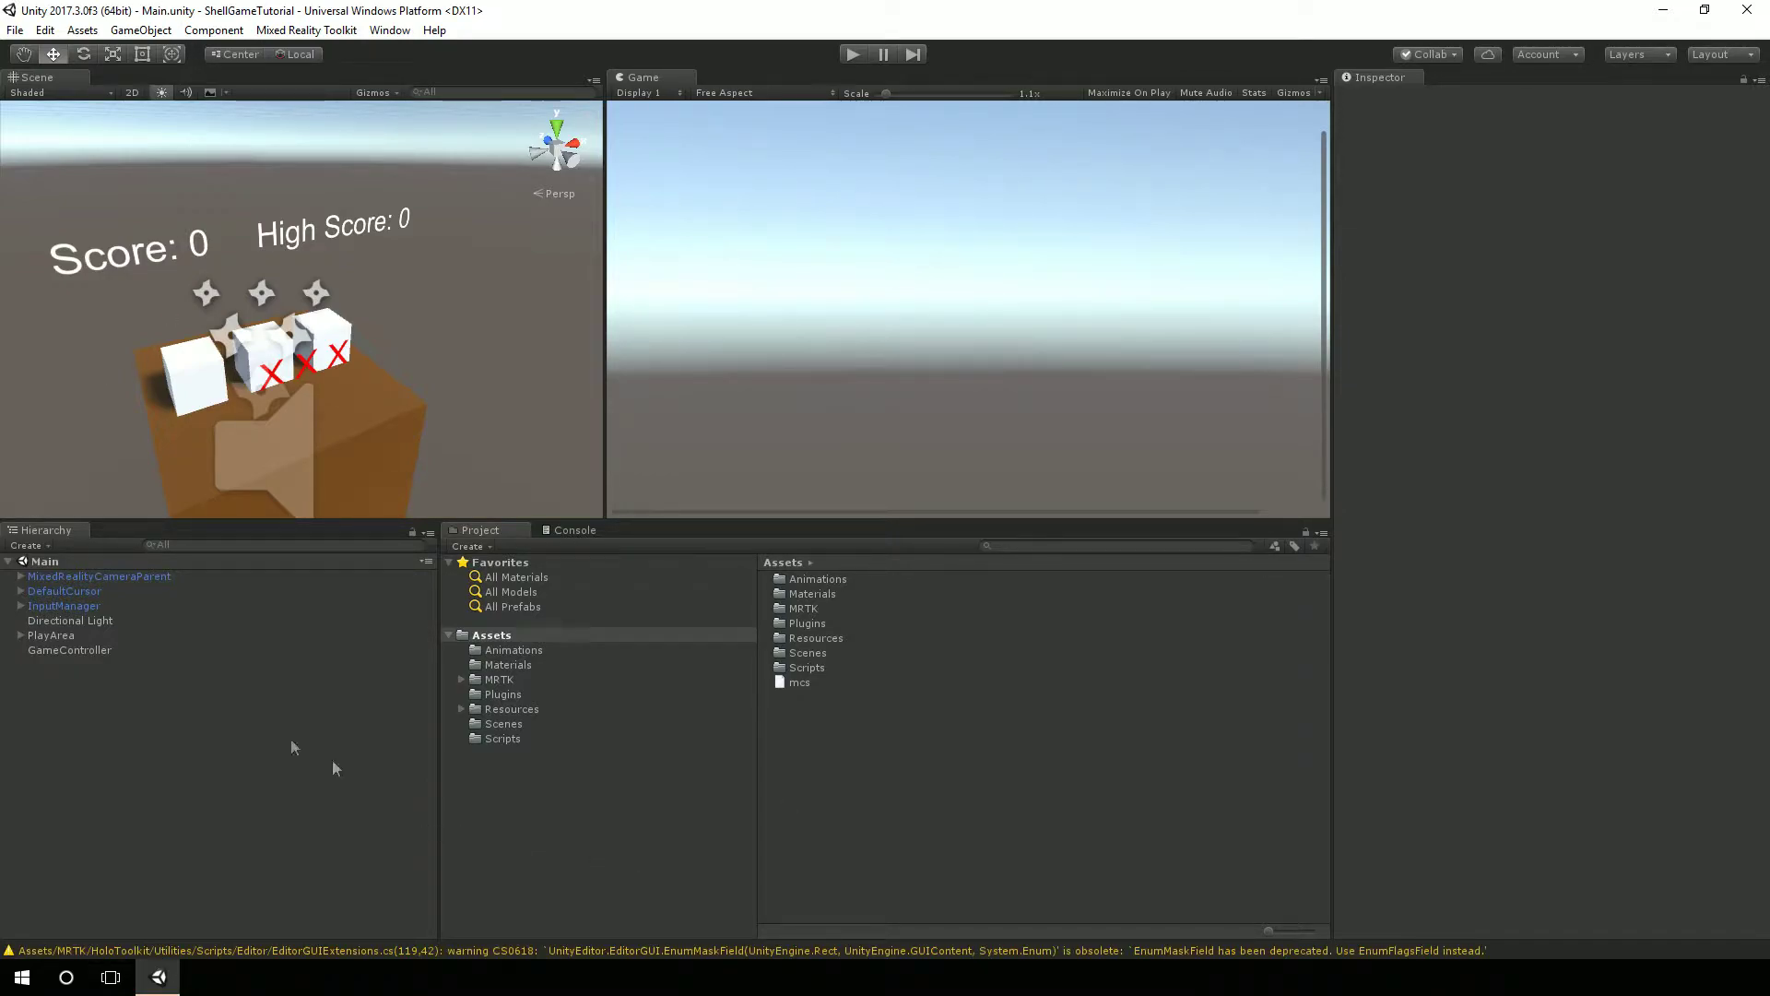
Change the PlayArea Transform Position Y from -2 to 0.5.
left_click(51, 636)
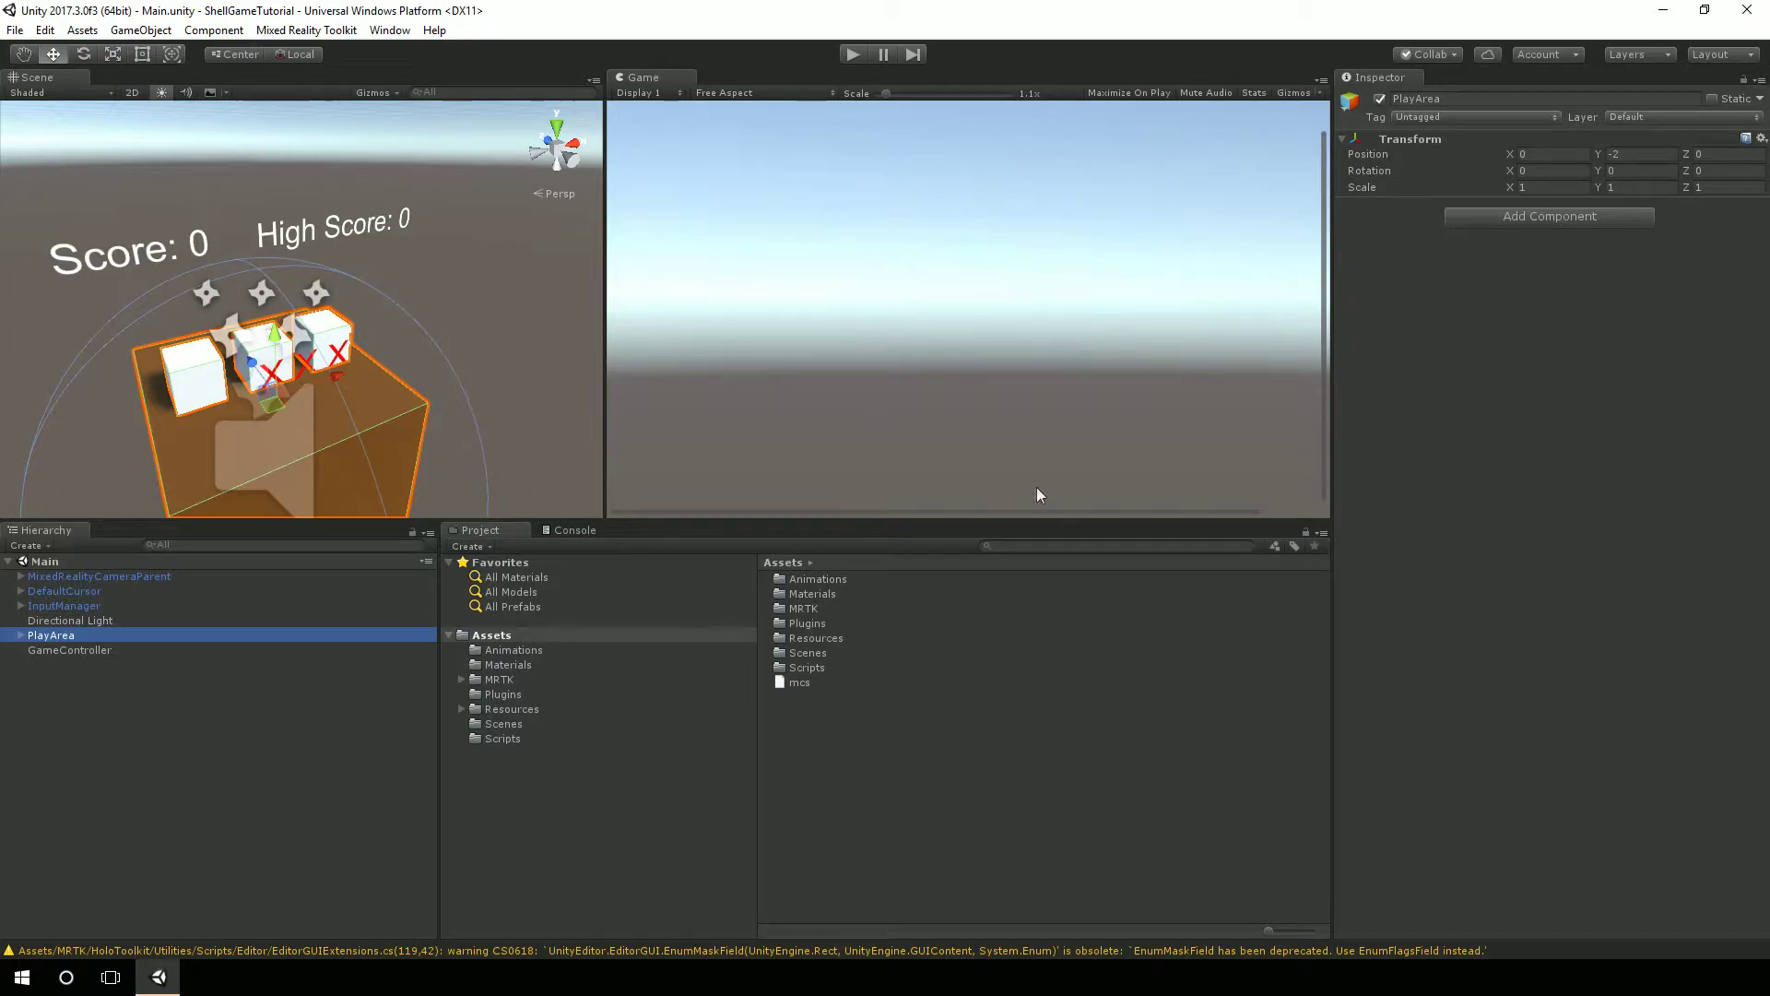
left_click(1650, 155)
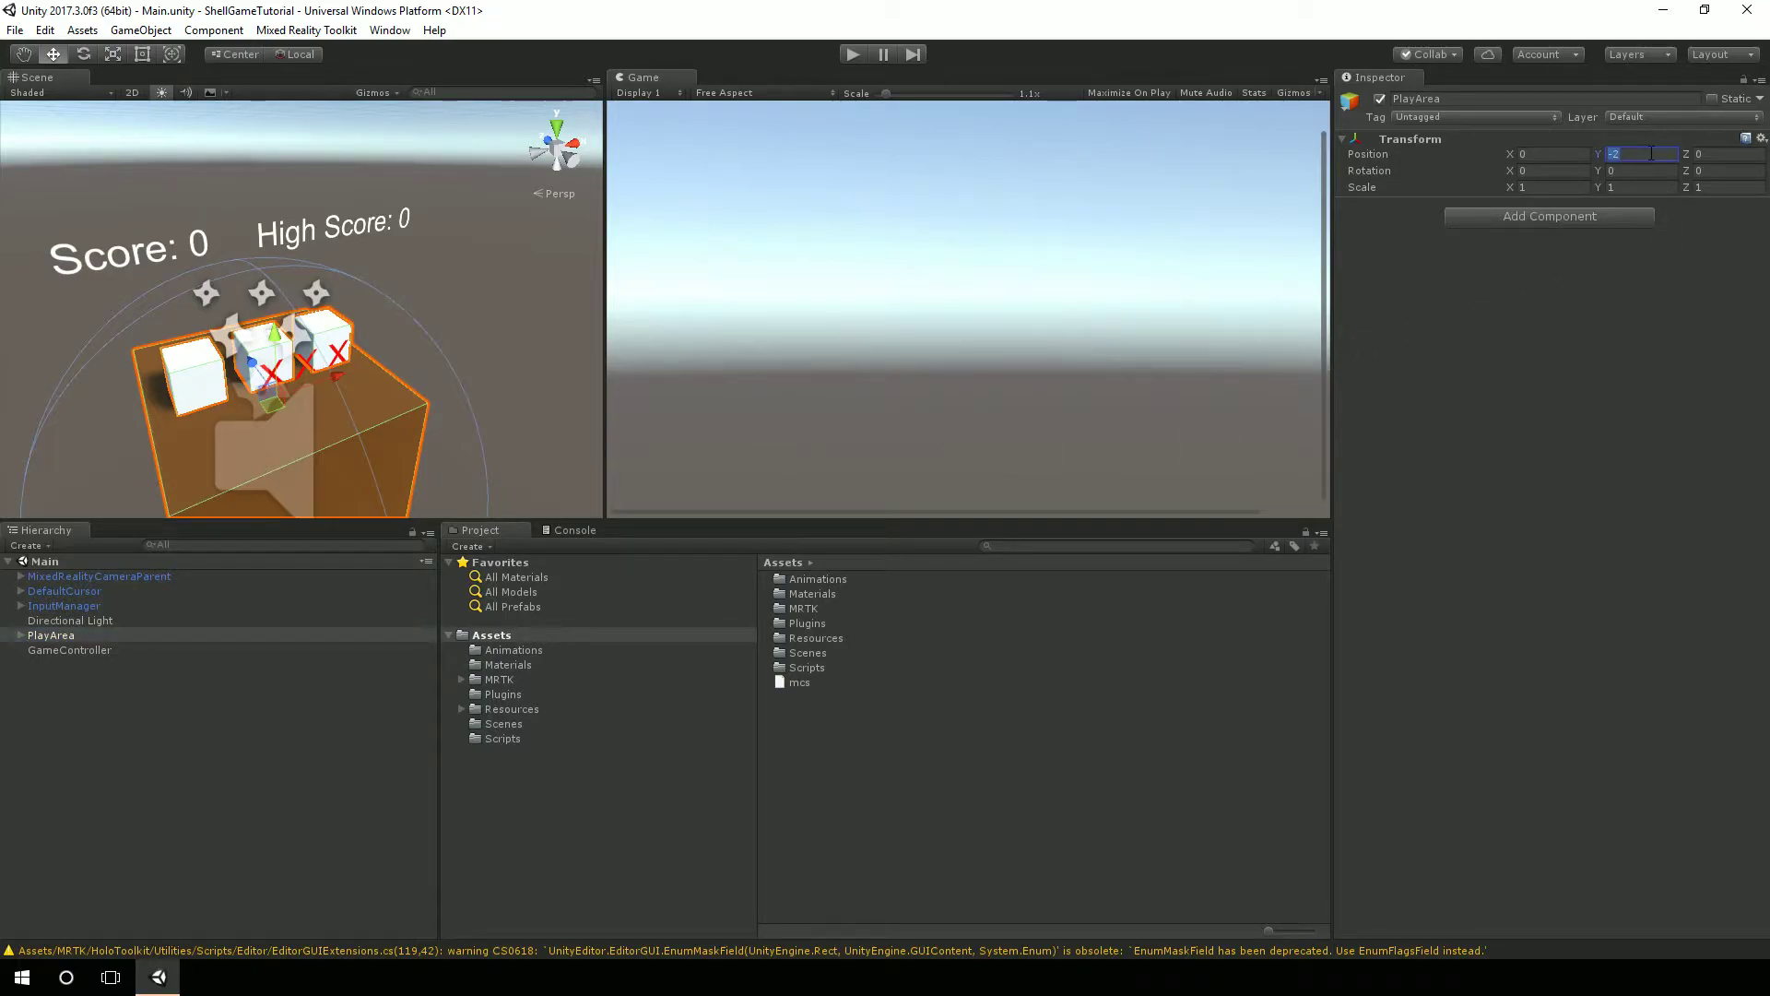
type("0.5")
key("Tab")
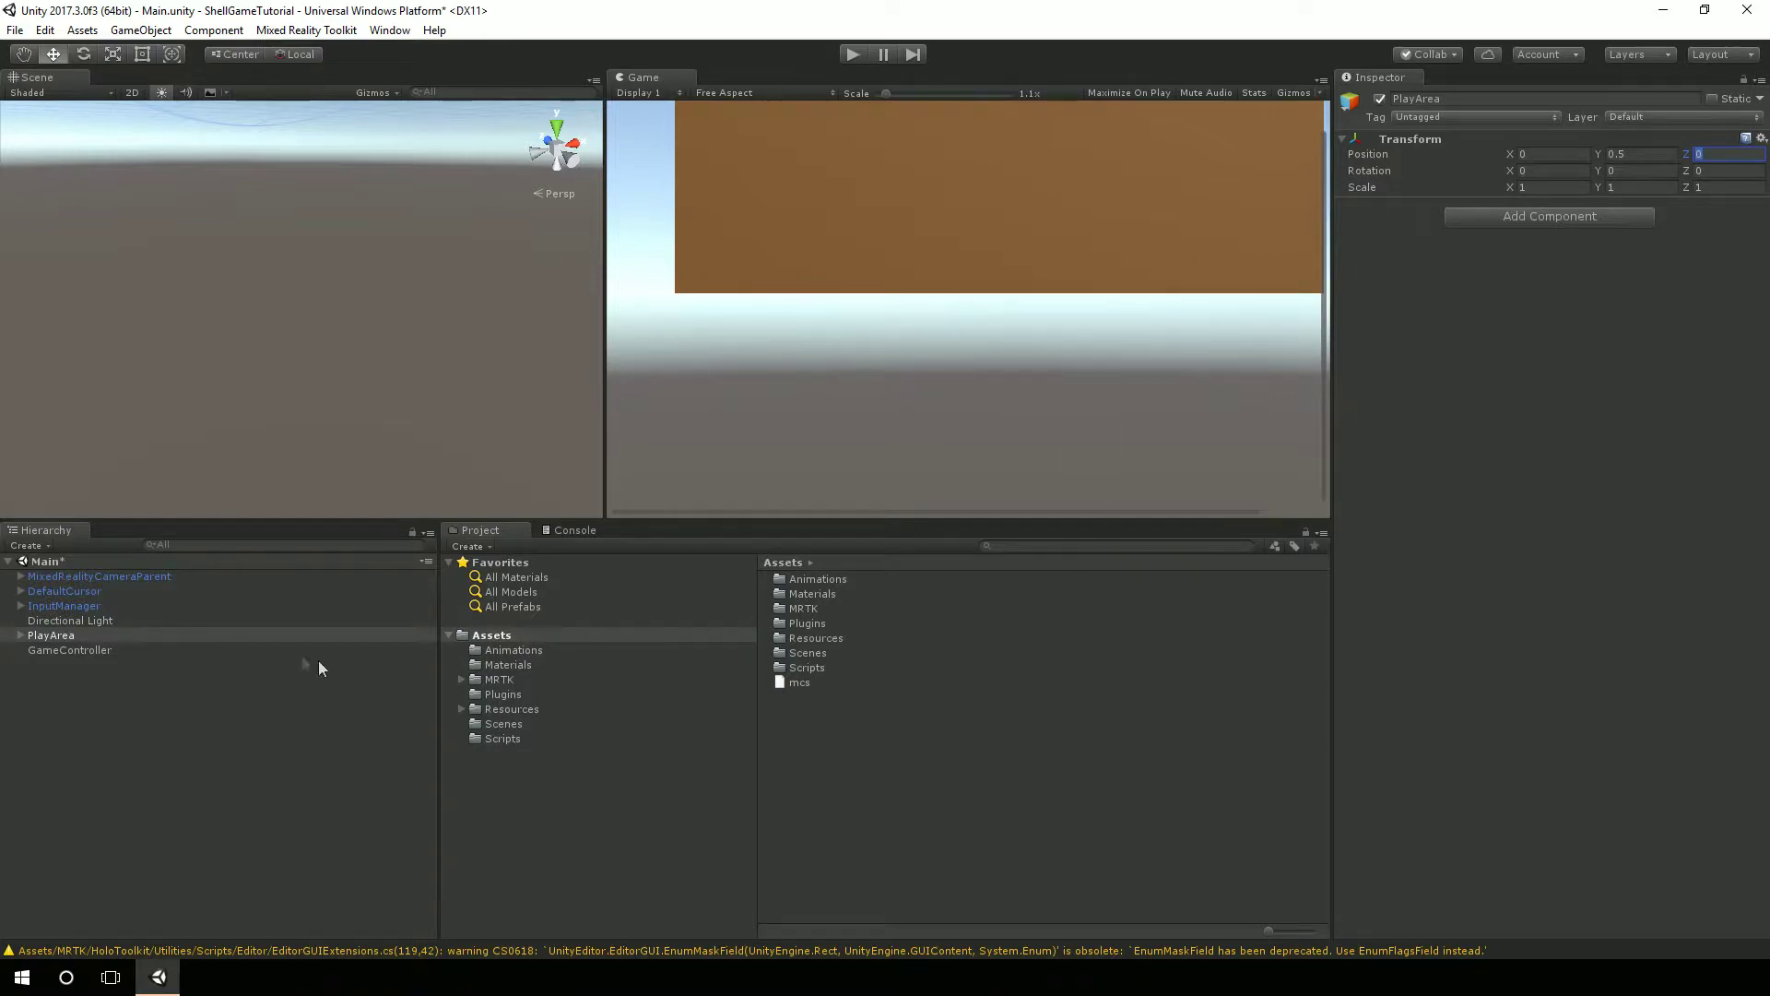
Select MixedRealityCameraParent and save the Main scene.
left_click(151, 577)
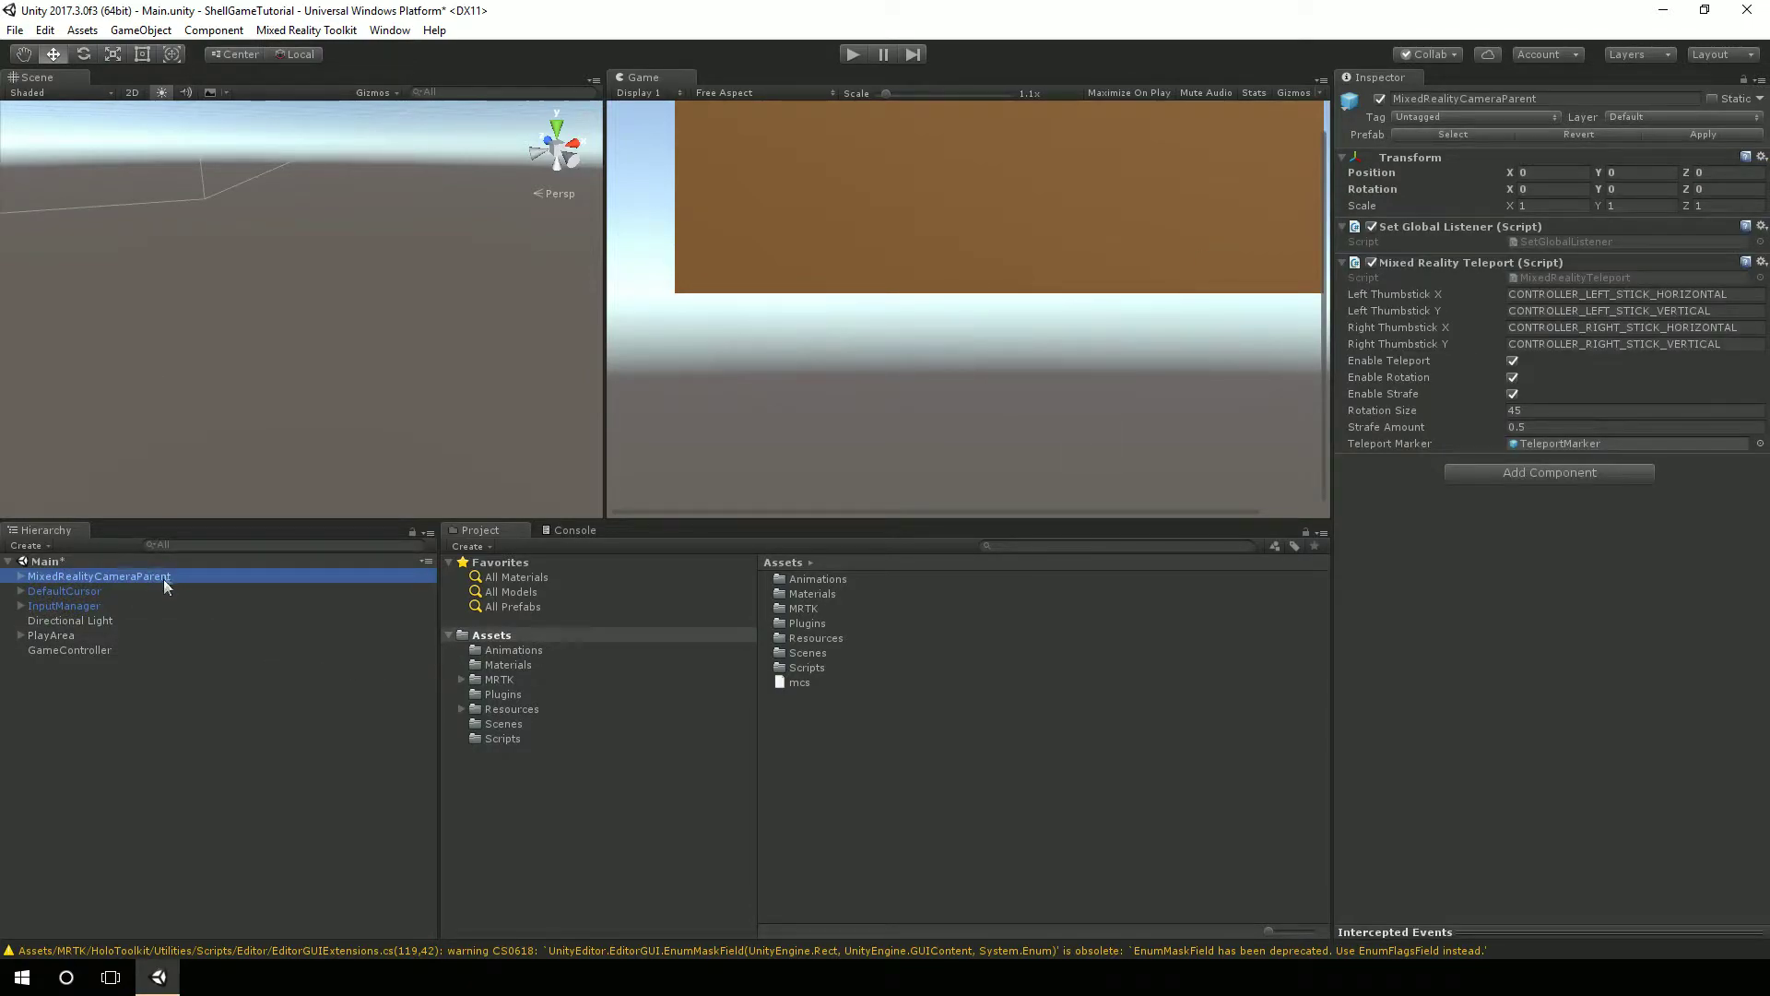
left_click(15, 30)
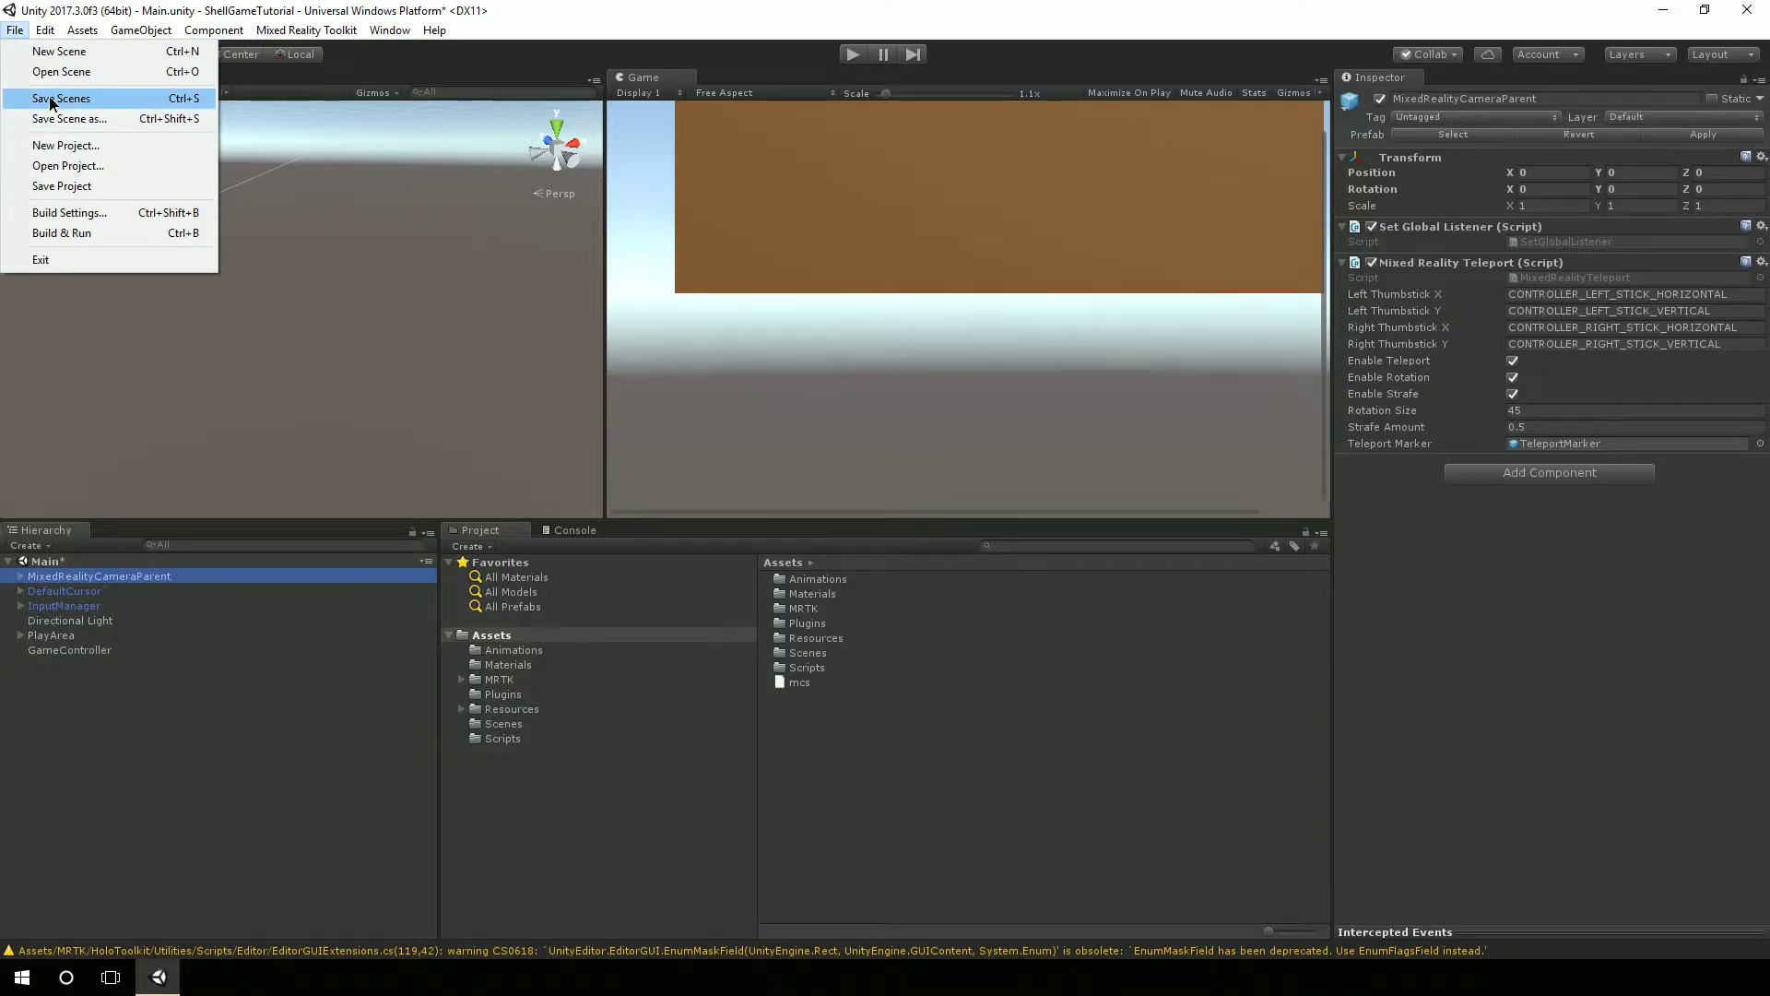
left_click(50, 99)
Save the project and open Build Settings.
left_click(14, 30)
left_click(62, 185)
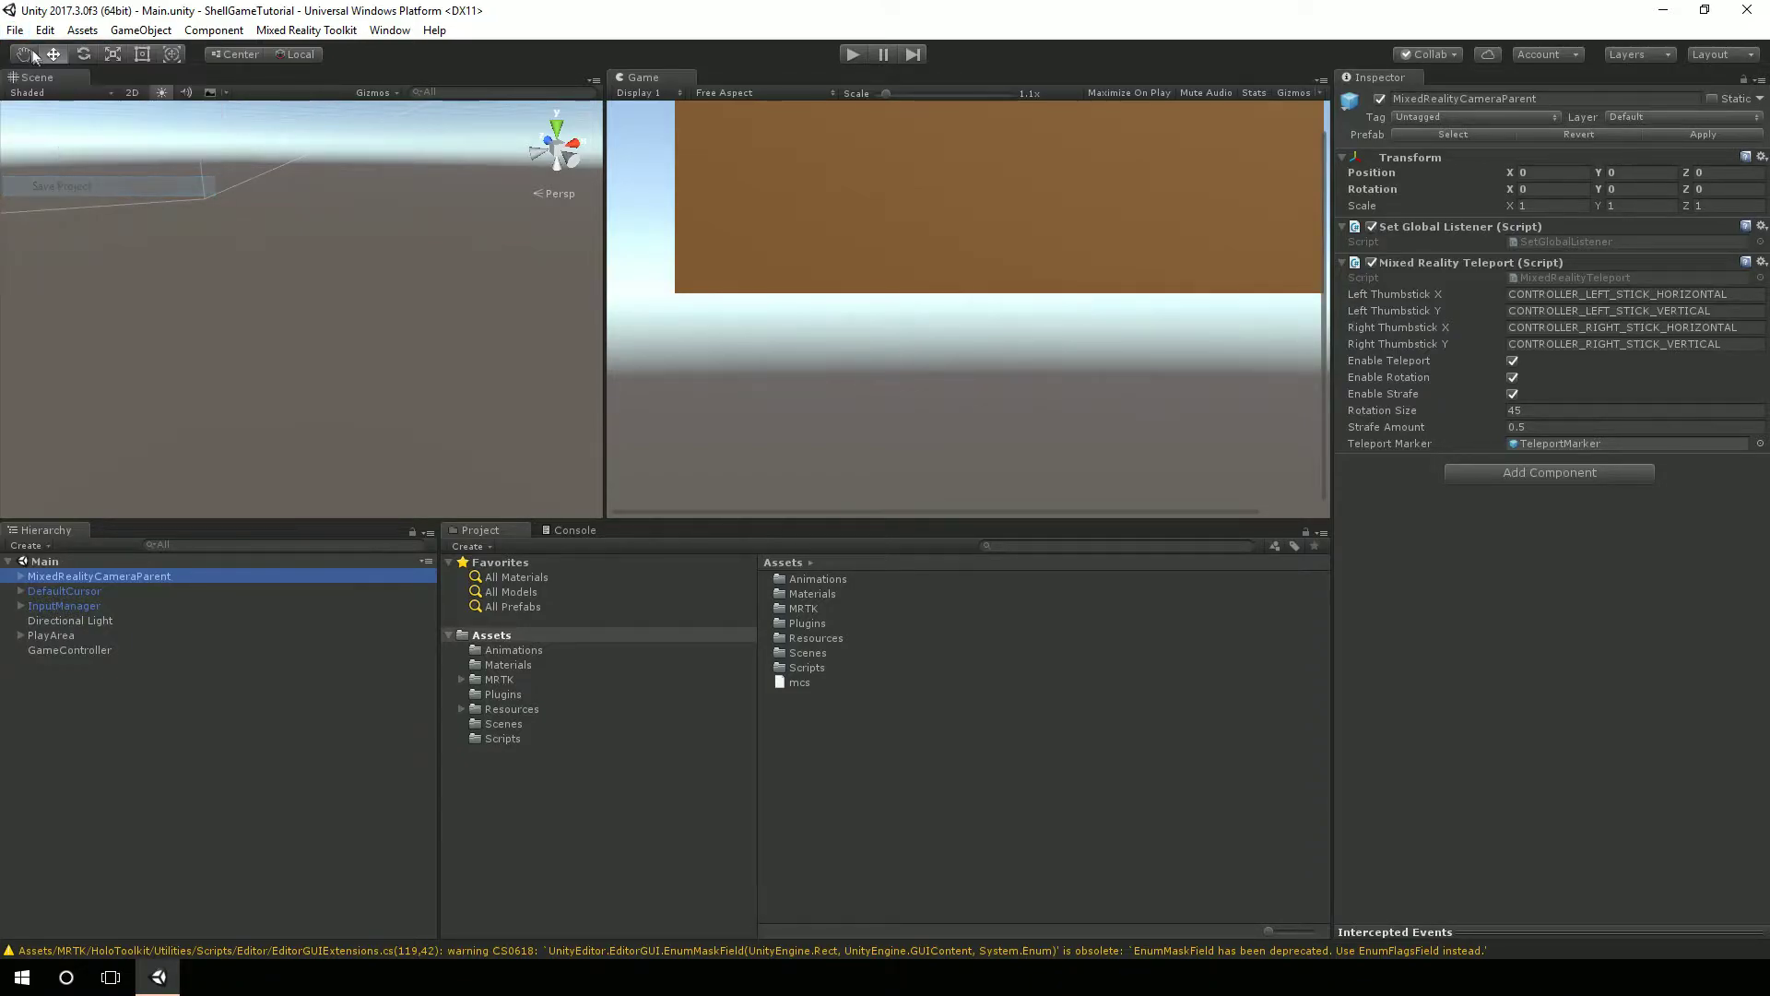
left_click(15, 29)
left_click(74, 212)
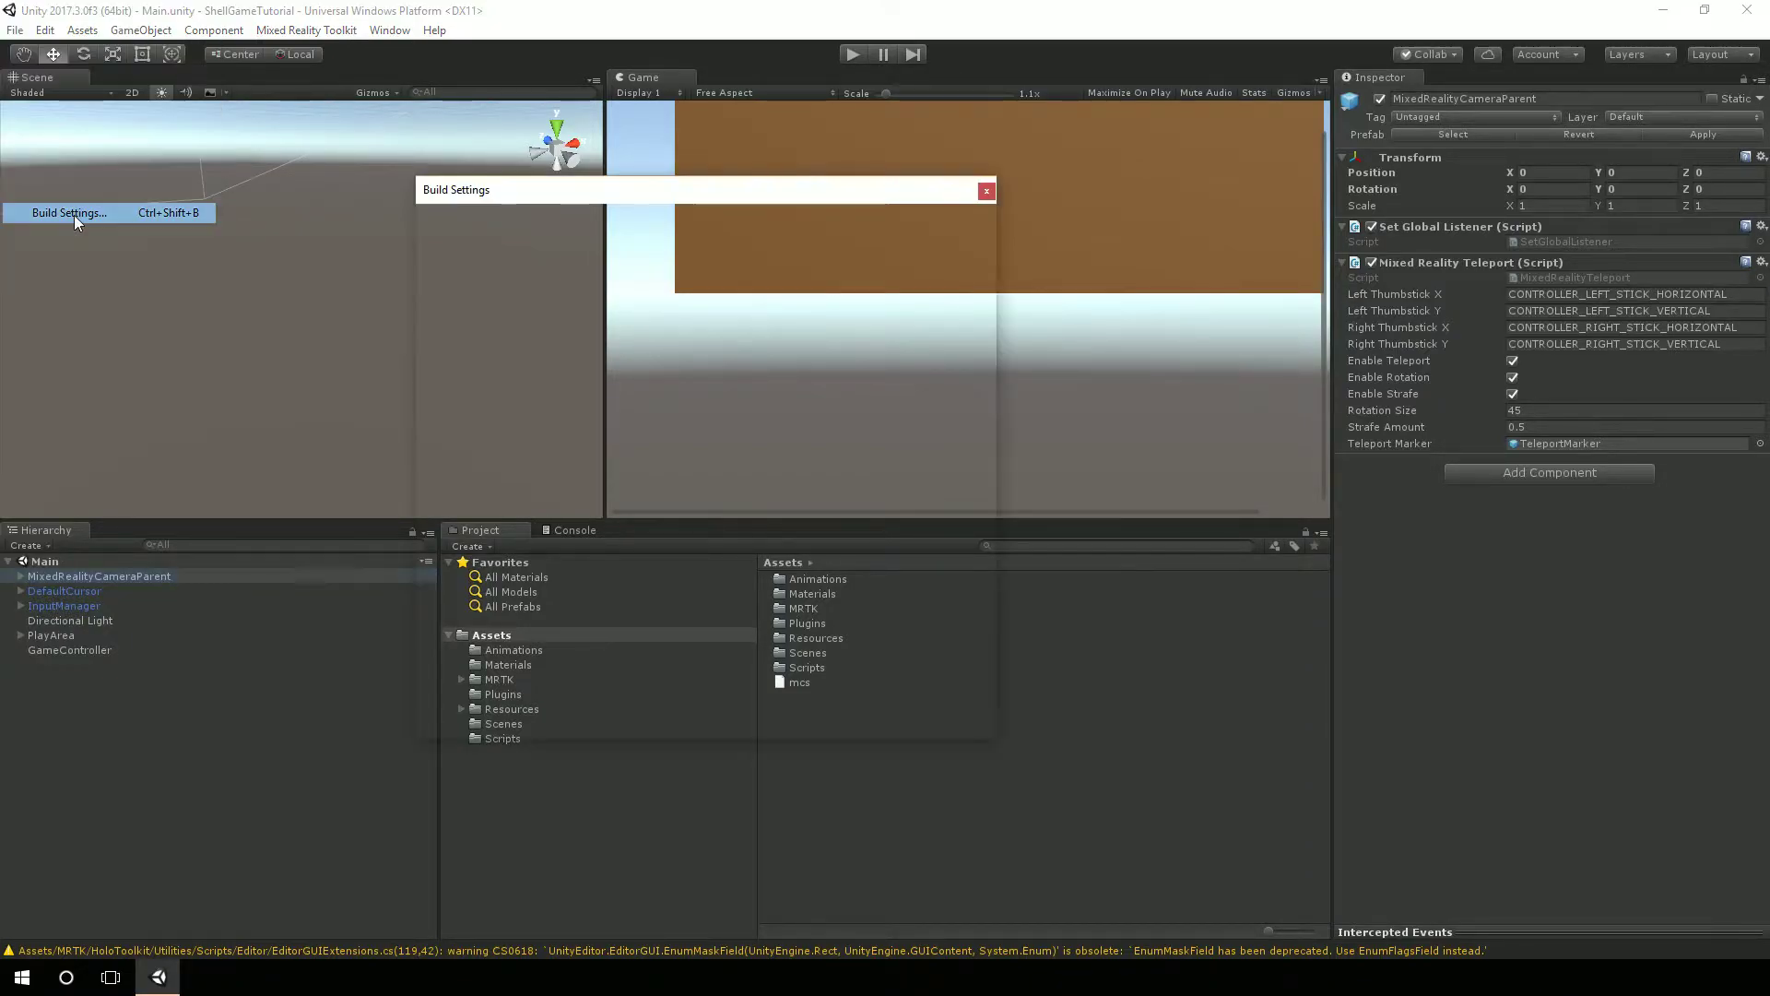
In Player Settings' XR Settings, tick Virtual Reality Supported with the Windows Mixed Reality SDK.
left_click(566, 717)
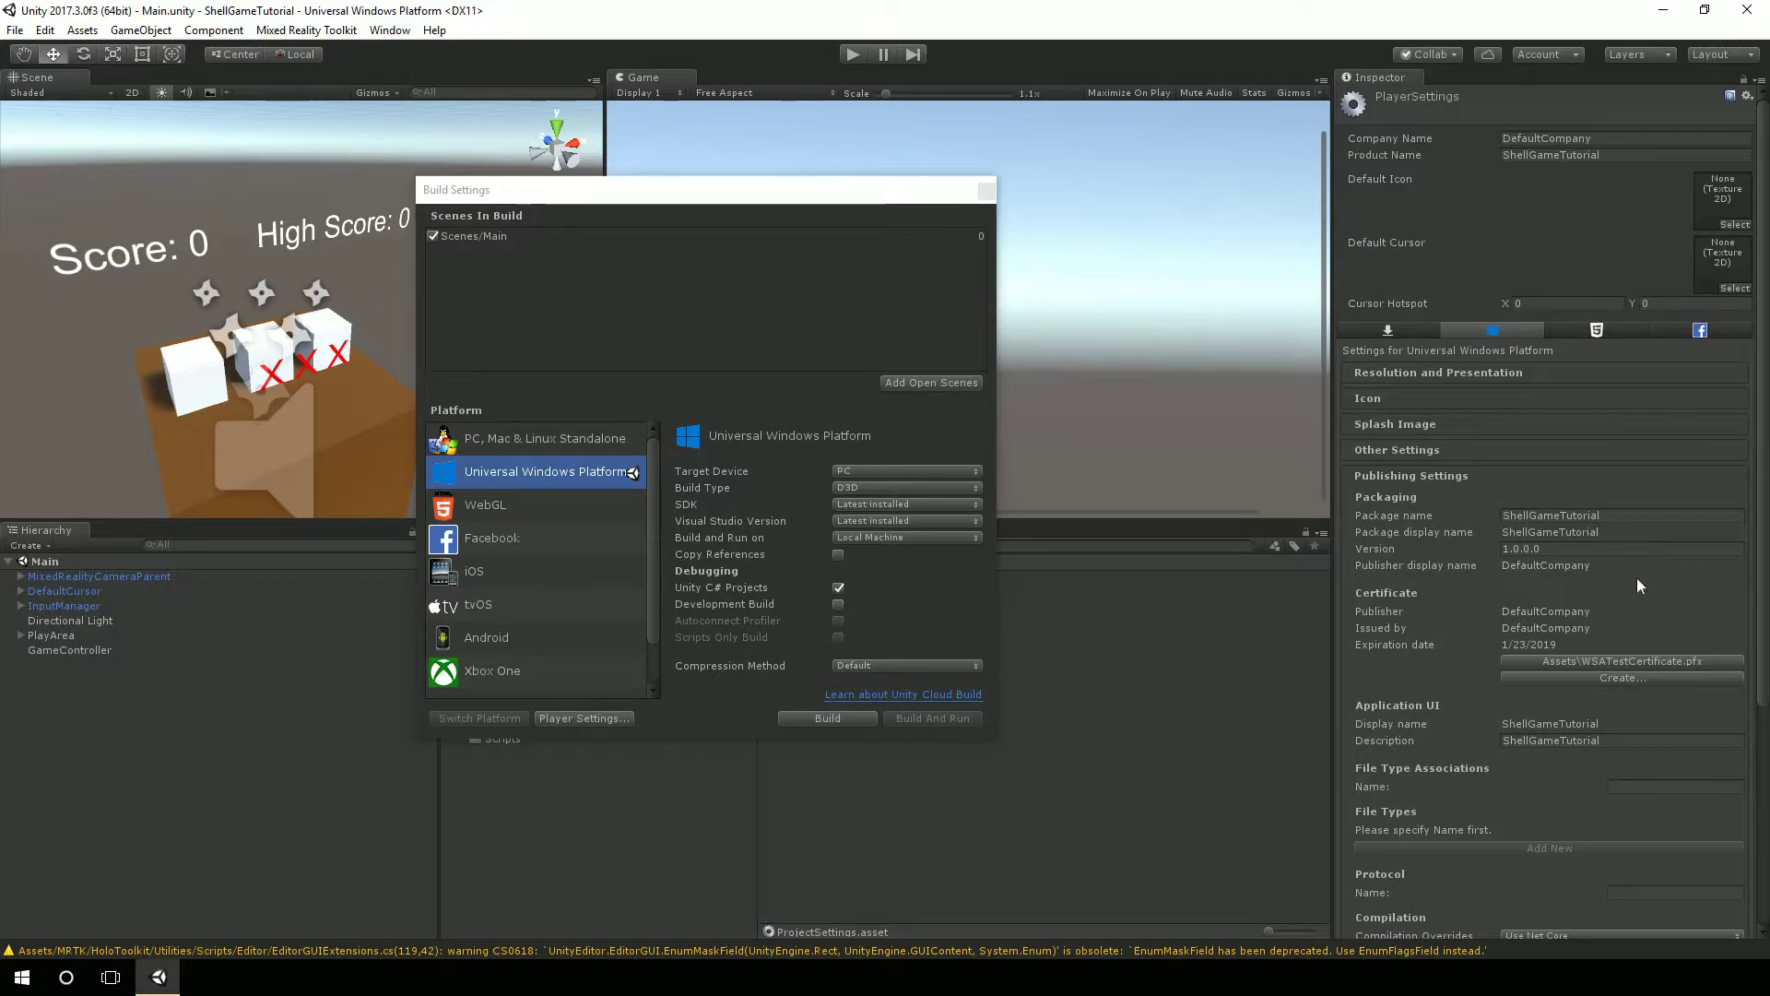
scroll(1510, 610, "down", 5)
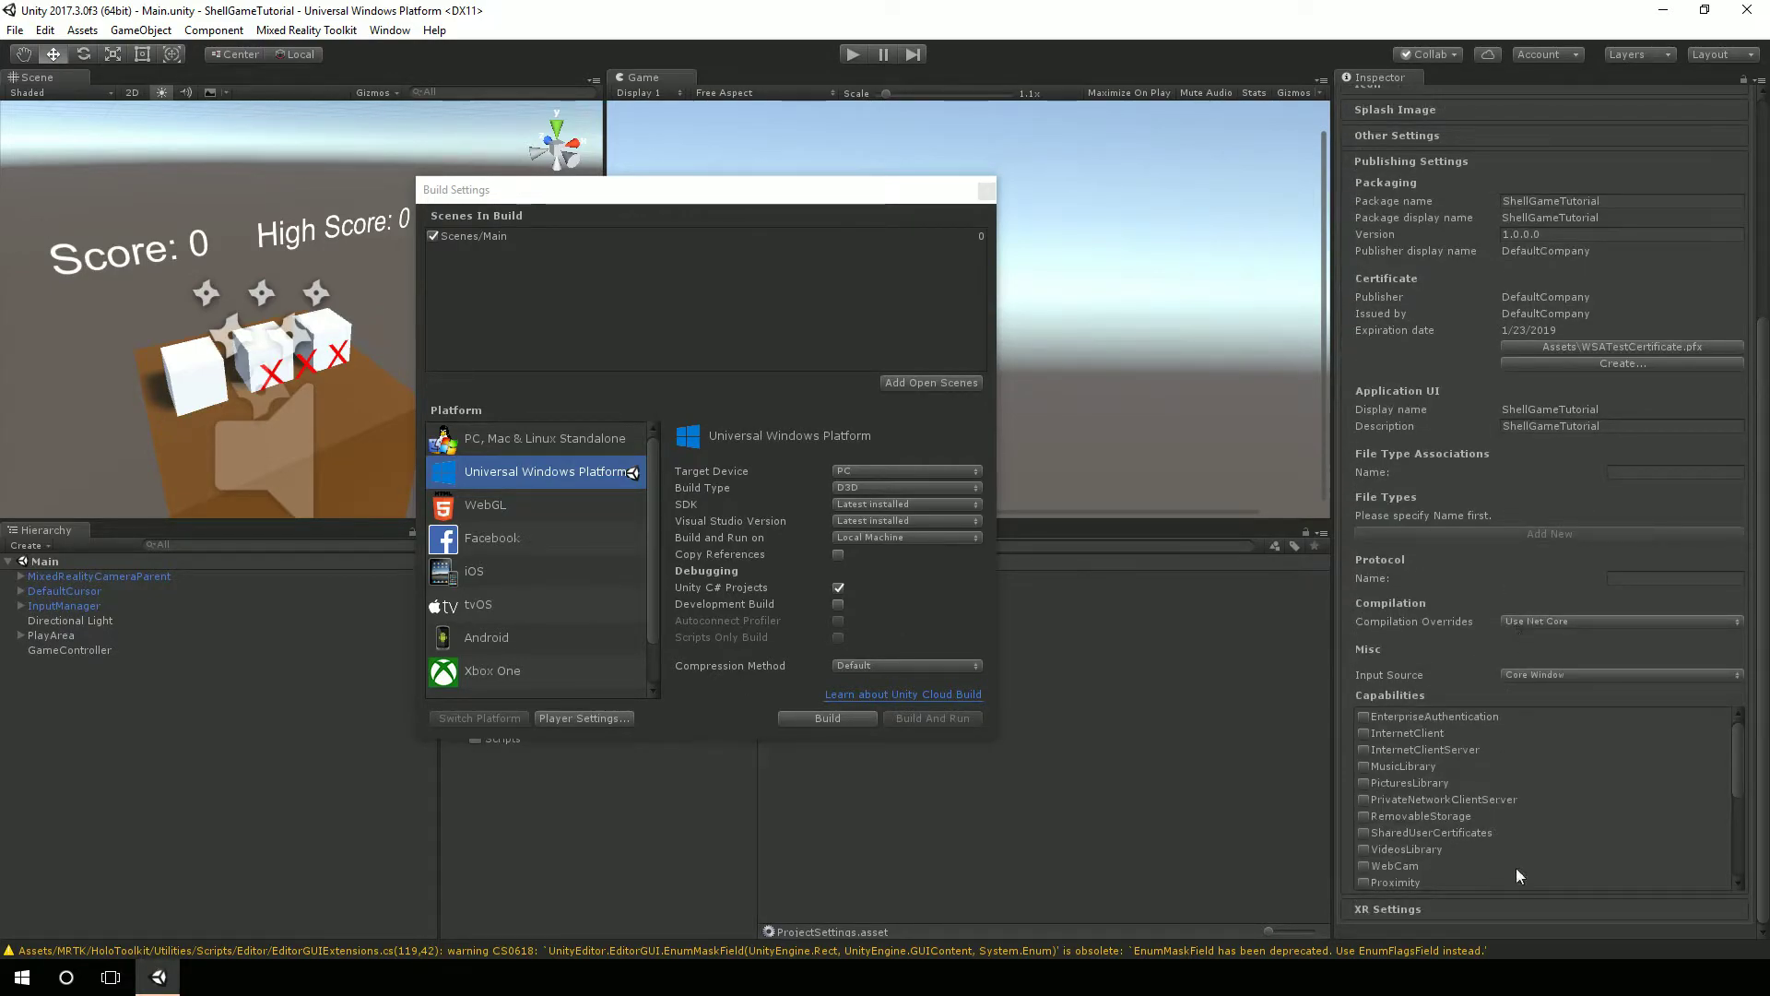
left_click(1491, 909)
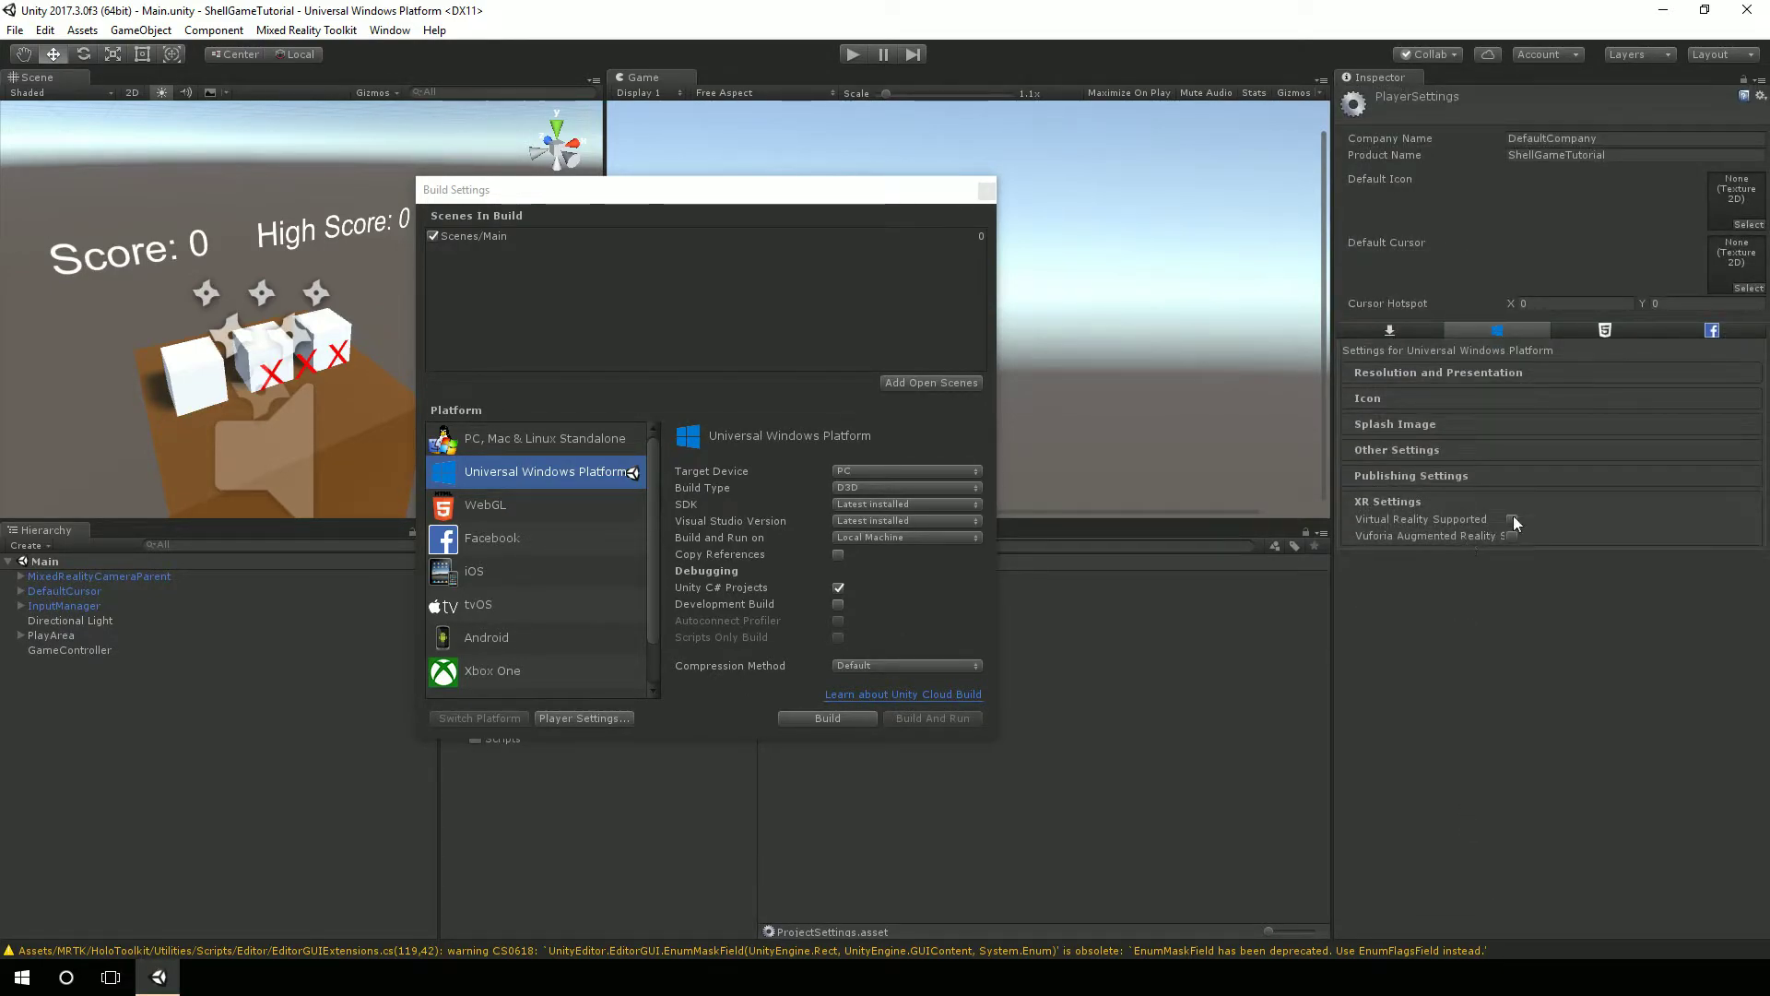
left_click(1511, 519)
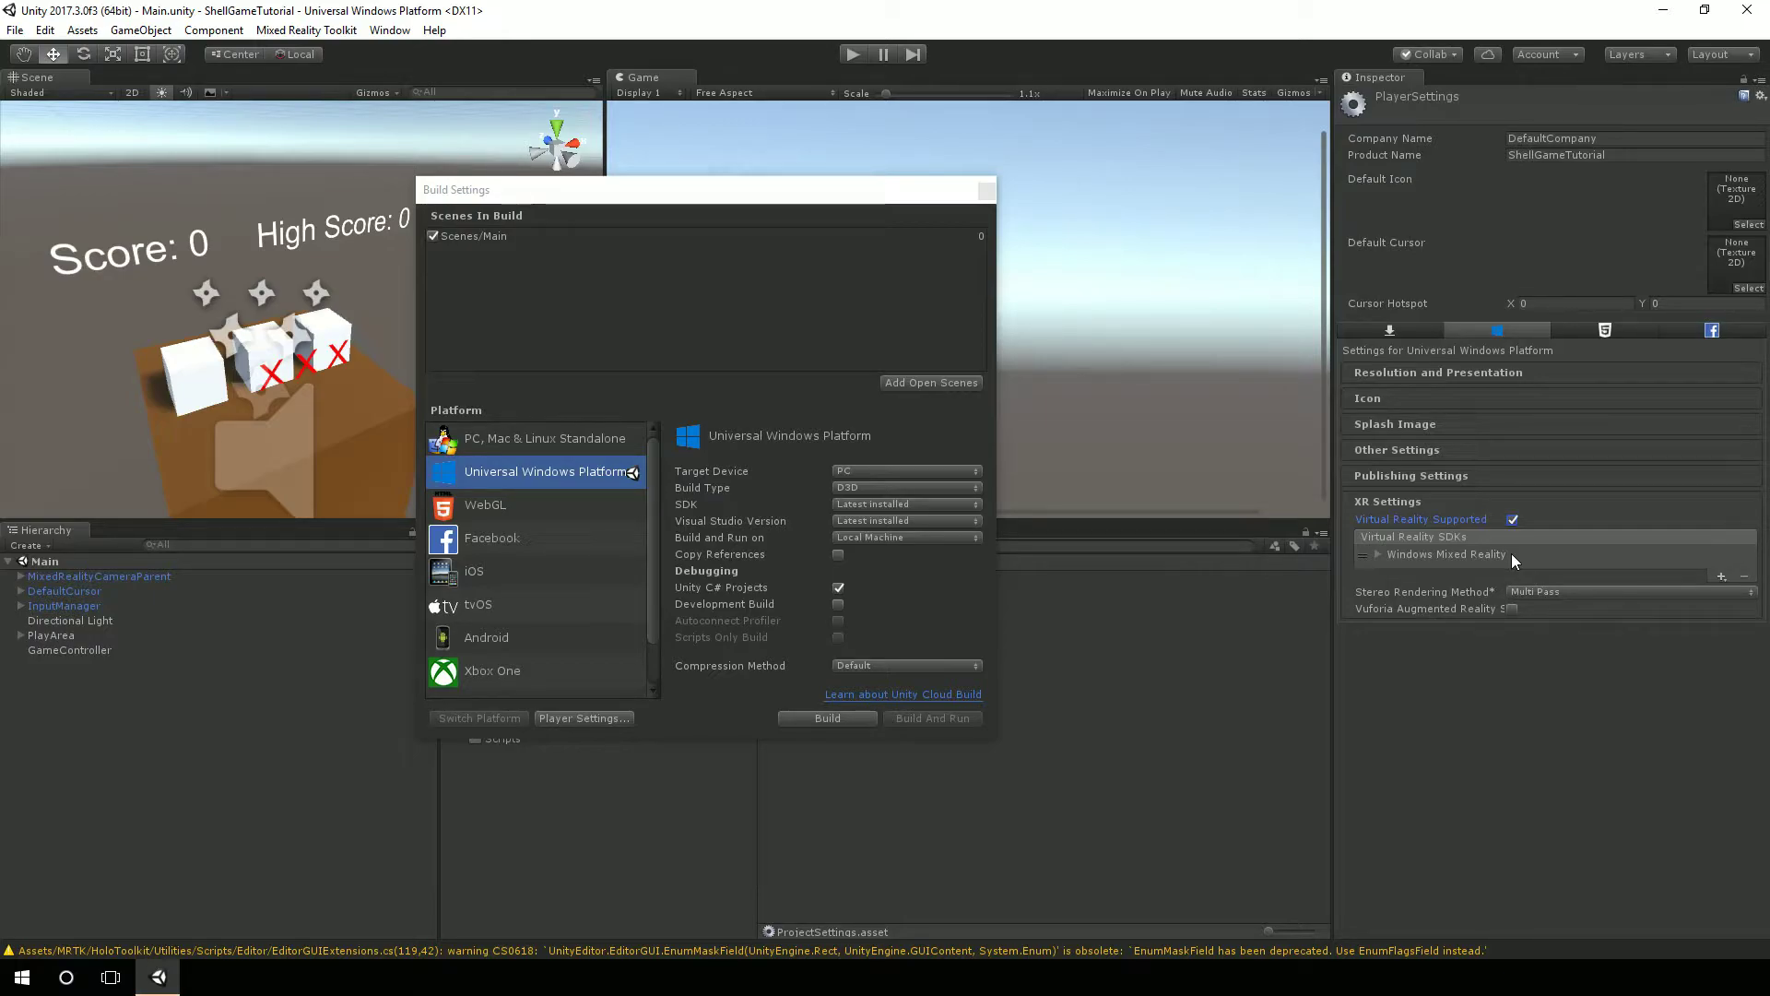
left_click(1380, 554)
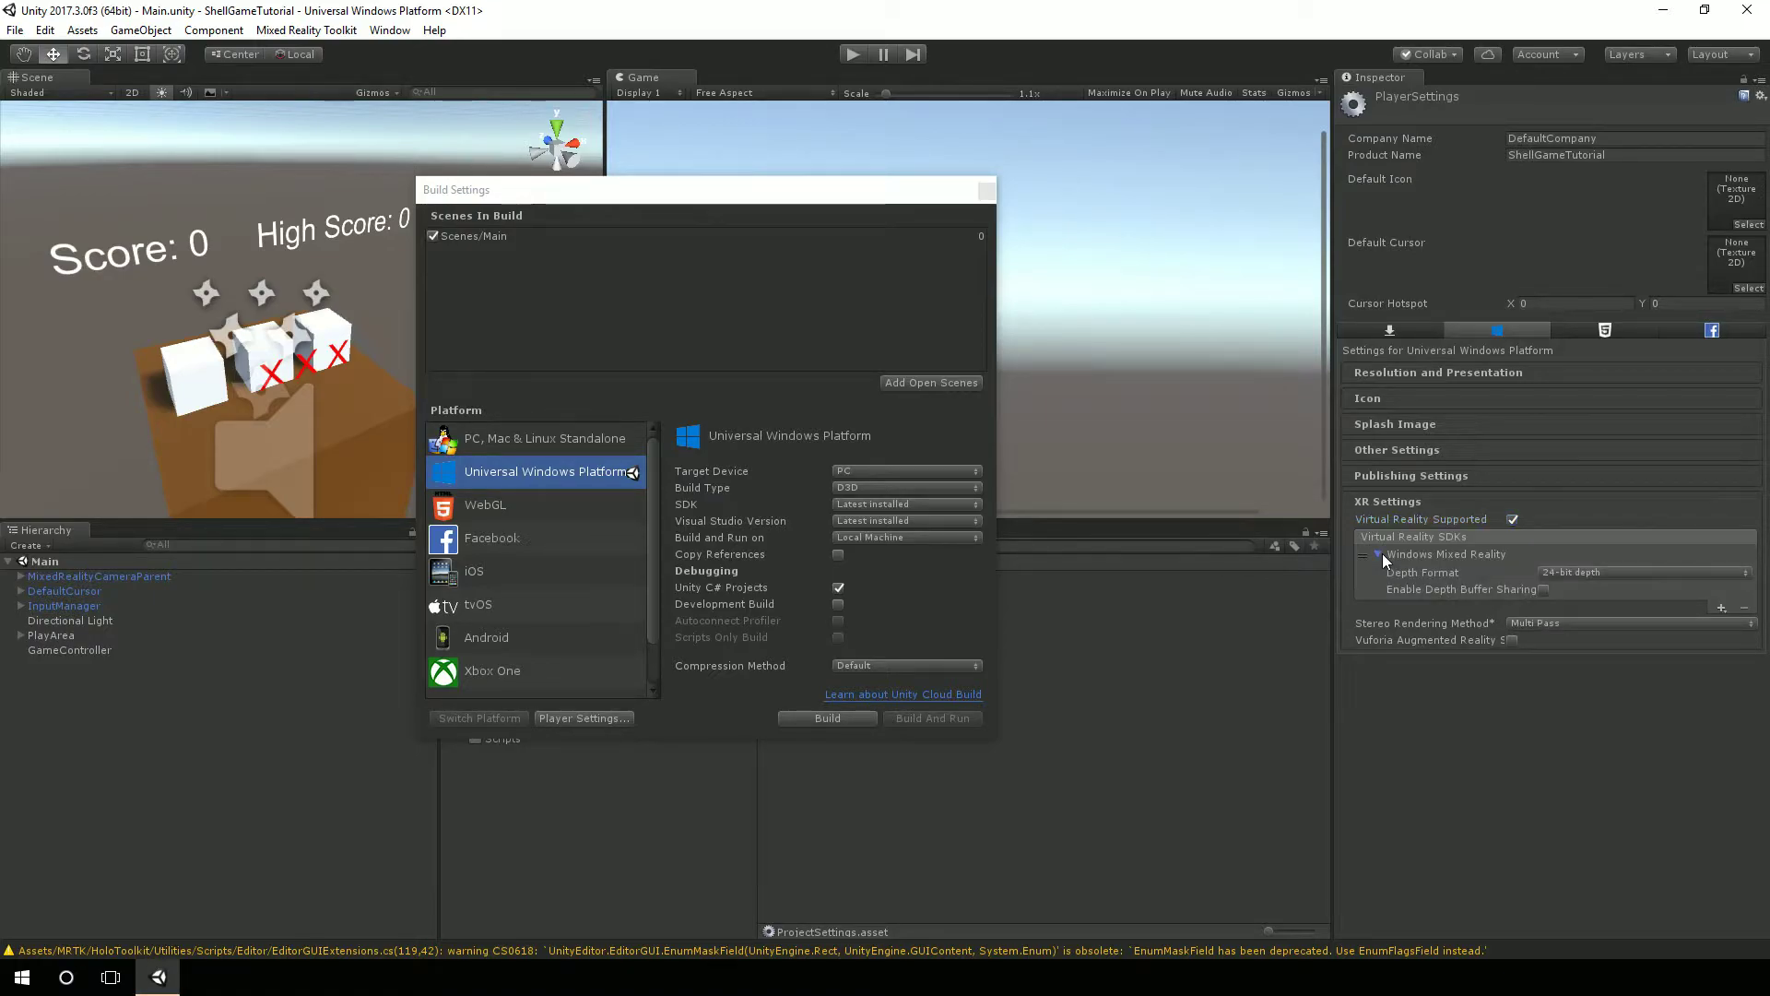
left_click(1381, 553)
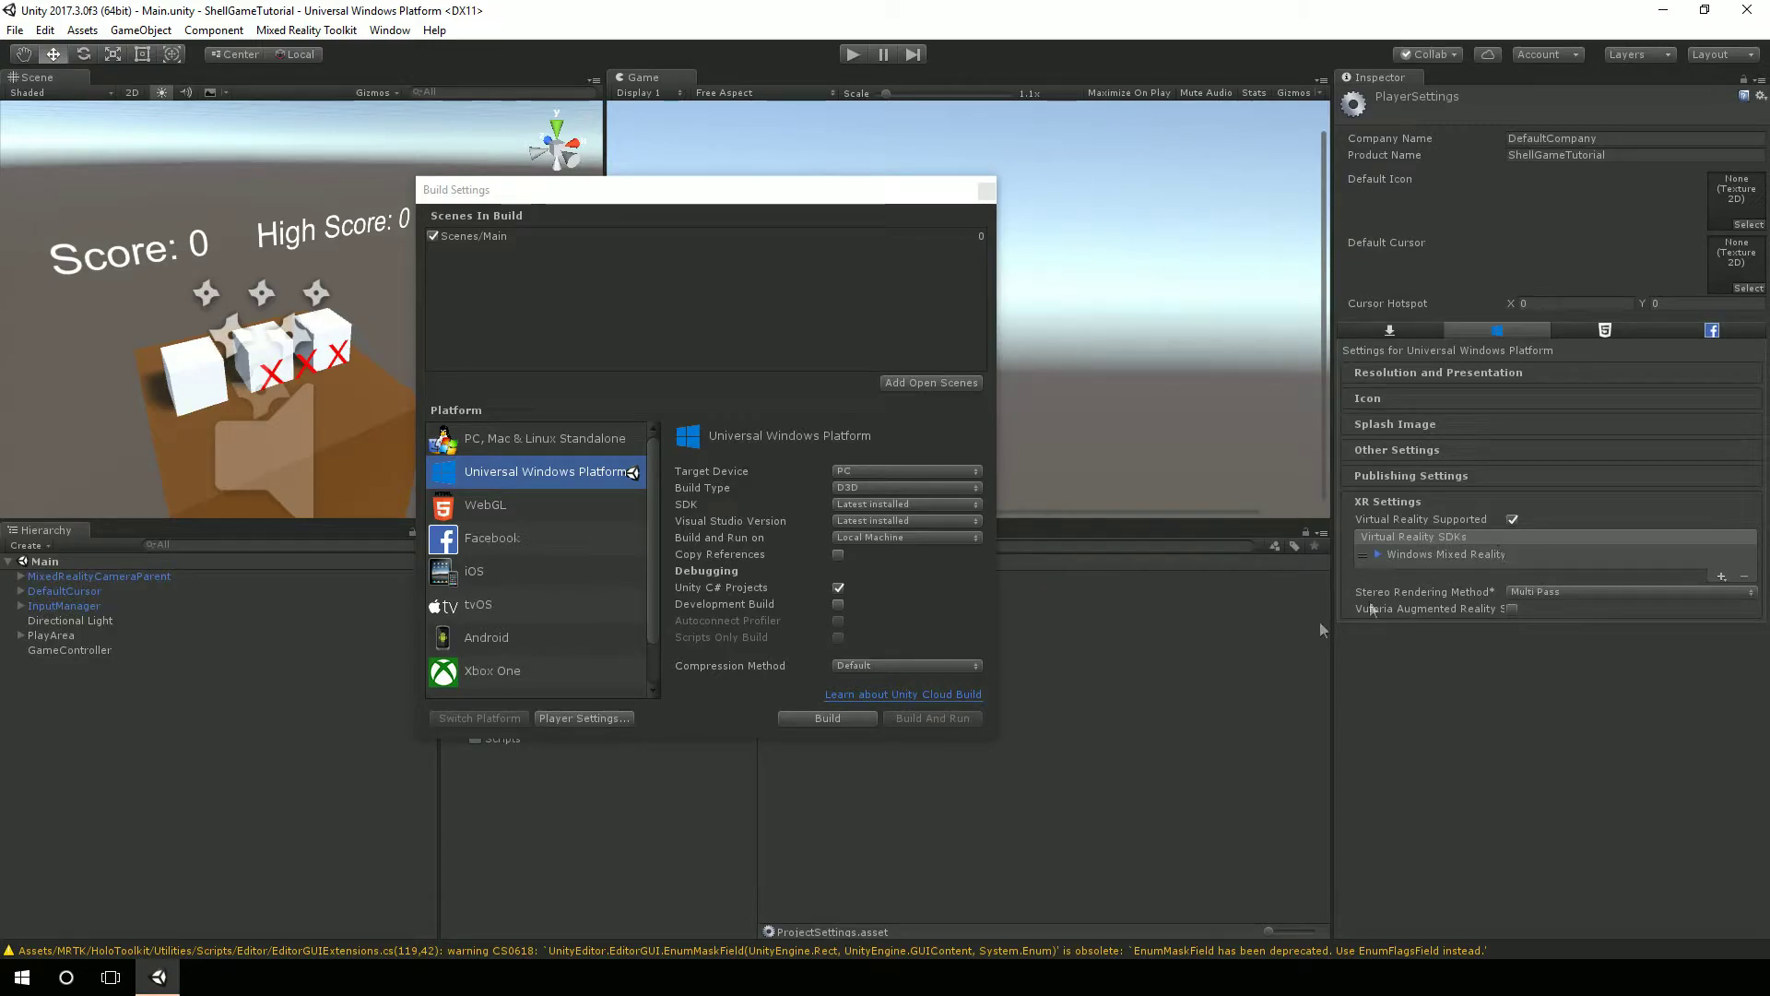
left_click(1166, 728)
left_click(688, 707)
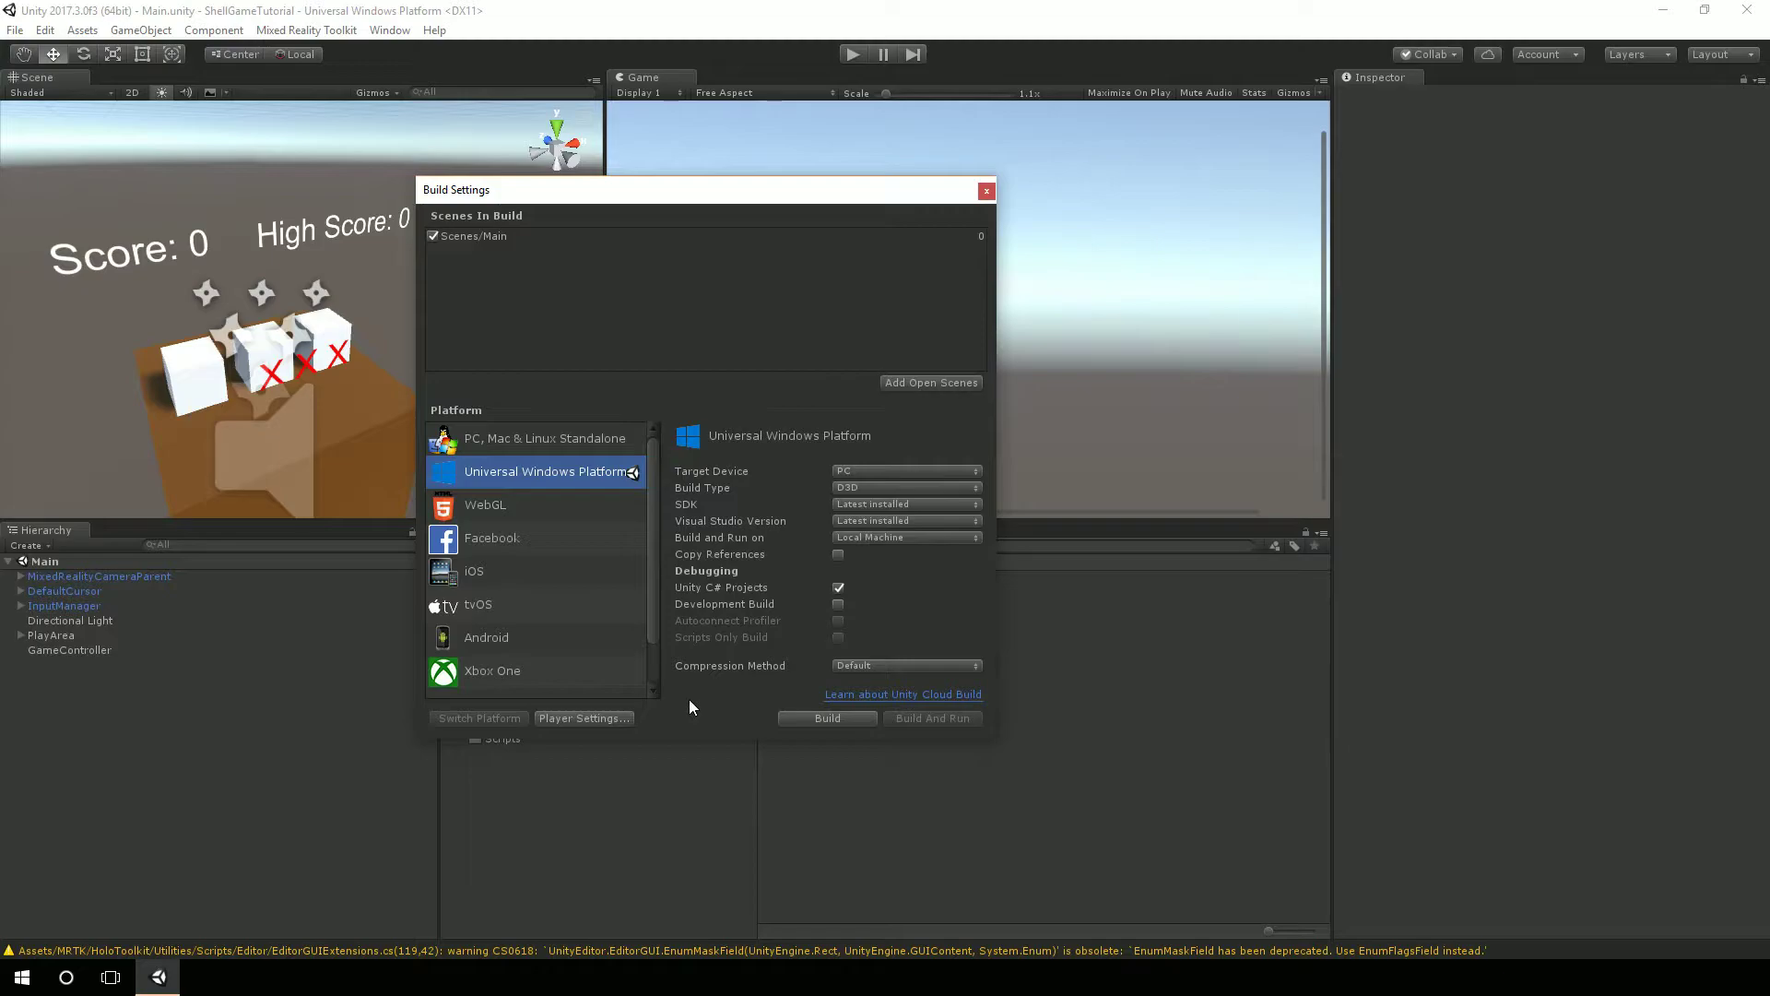
Build the Universal Windows Platform project into a new folder named UWP.
left_click(818, 718)
left_click(134, 113)
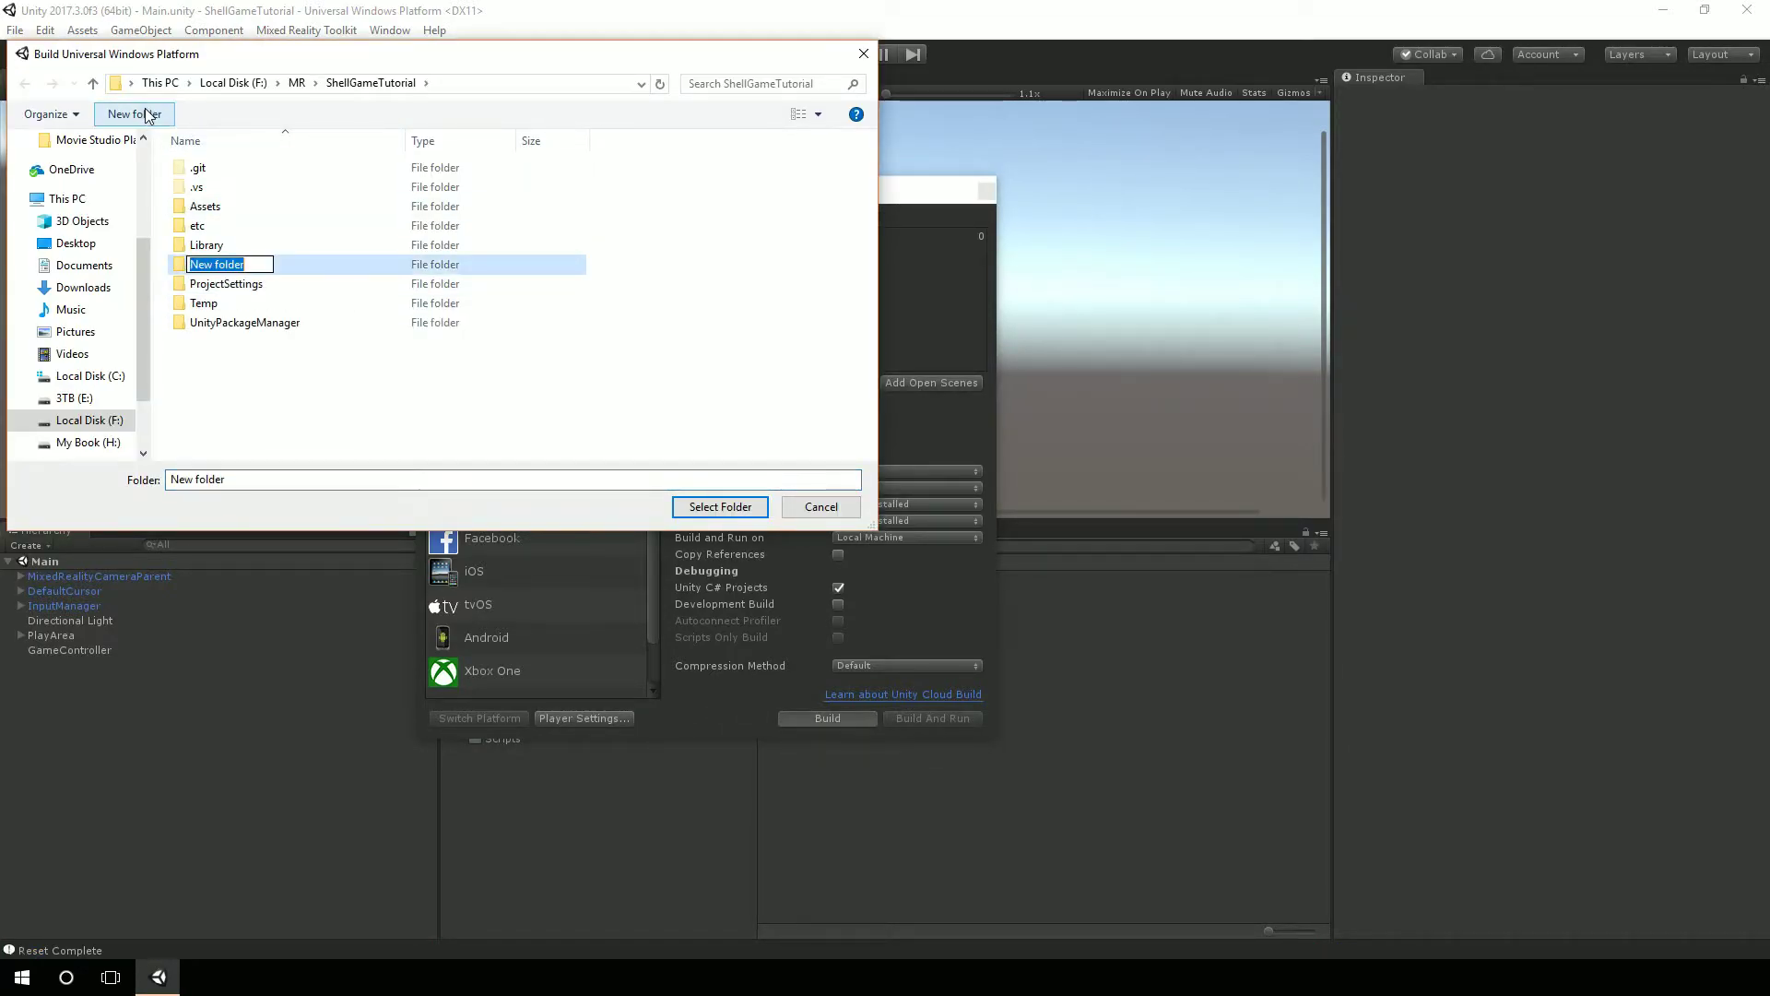
type("UWP")
key("Return")
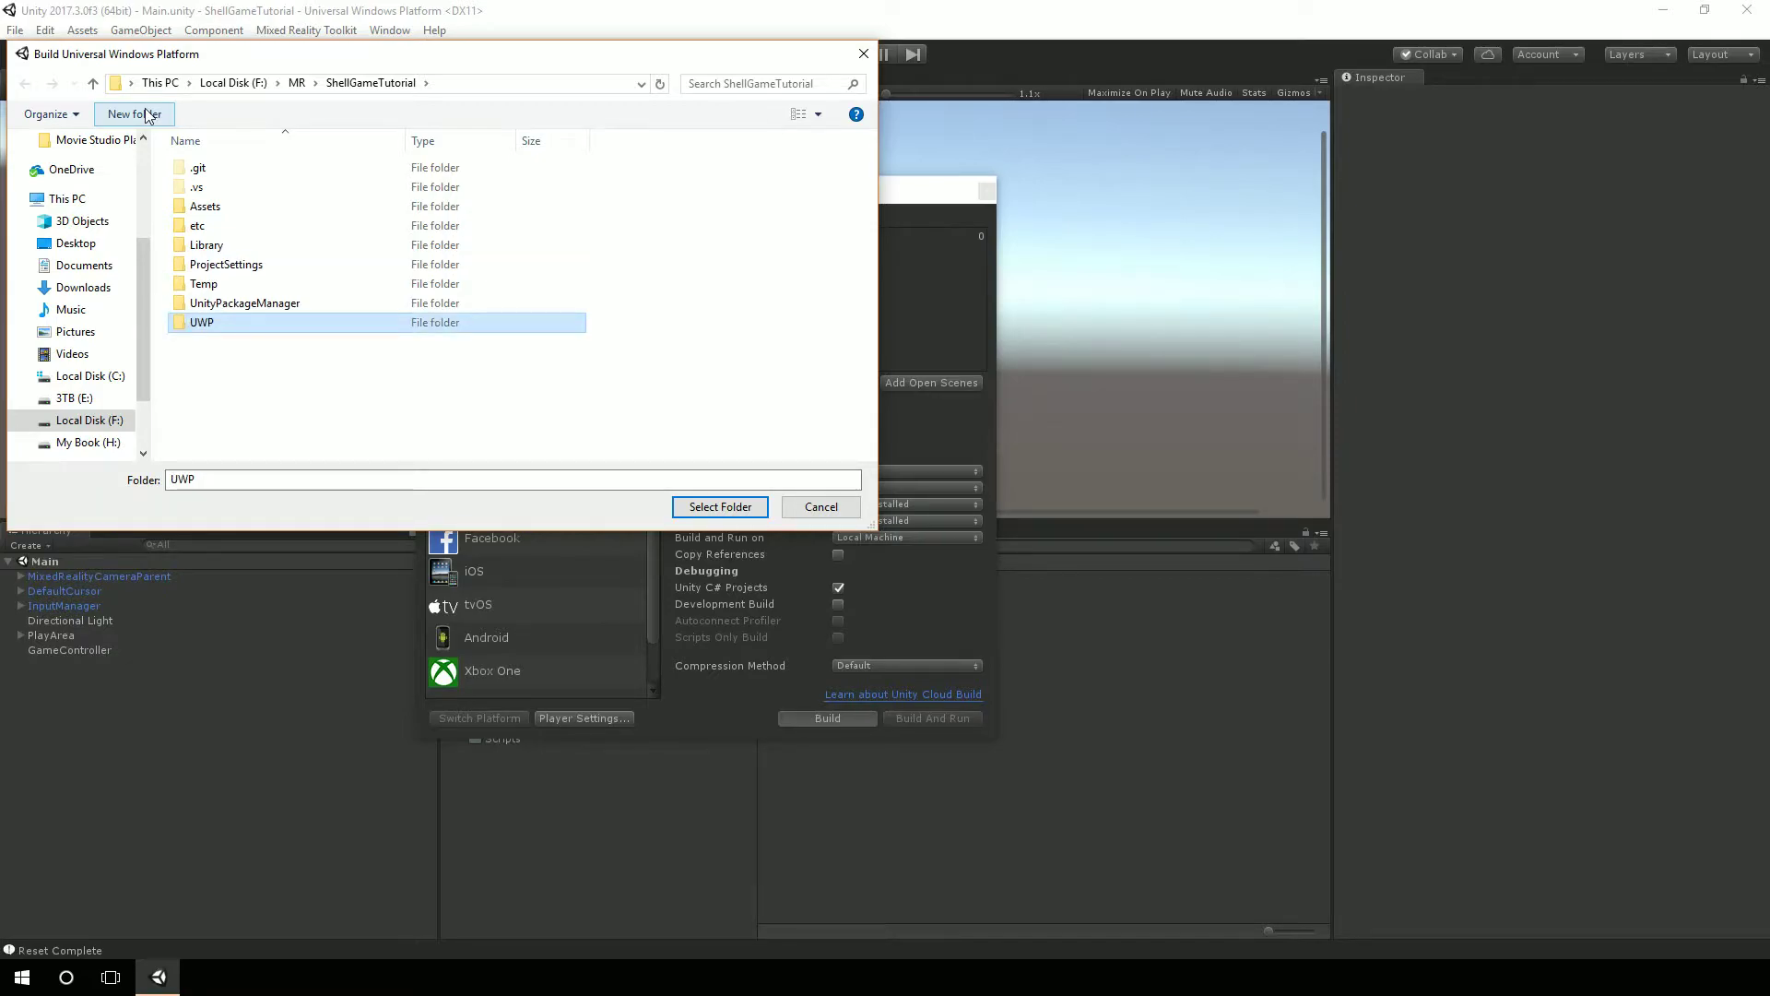
left_click(718, 507)
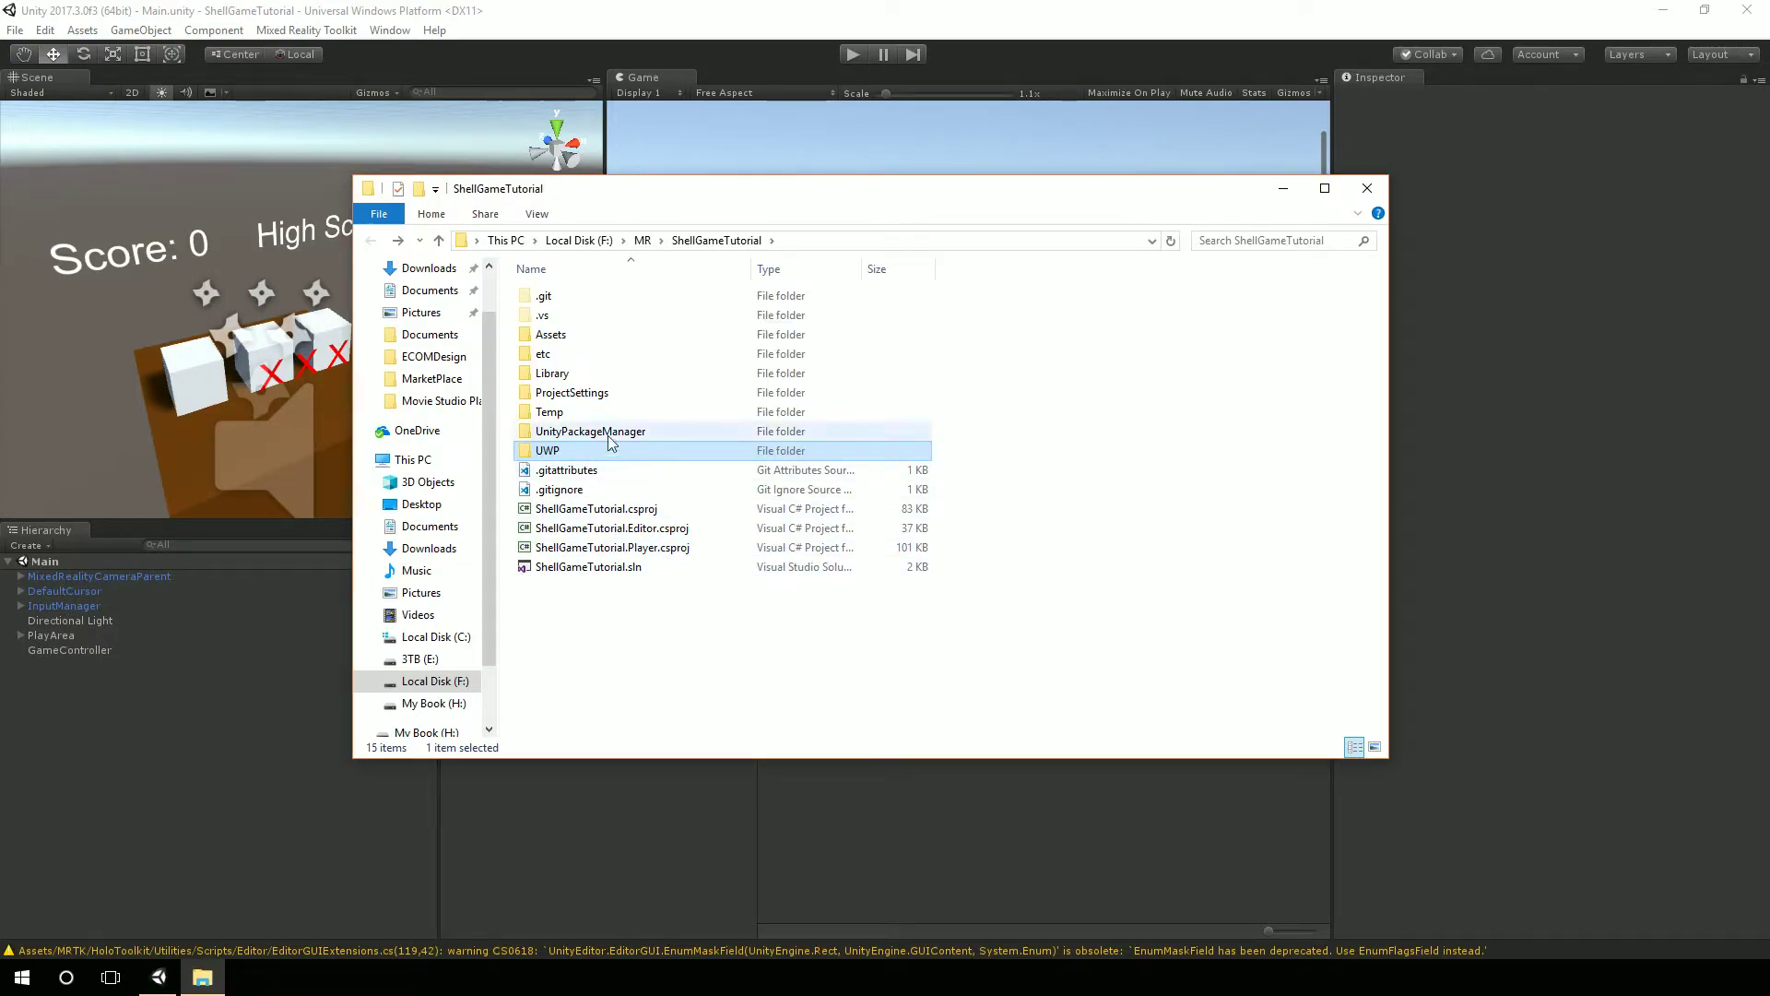
Open the UWP folder and launch ShellGameTutorial.sln in Visual Studio.
double_click(549, 451)
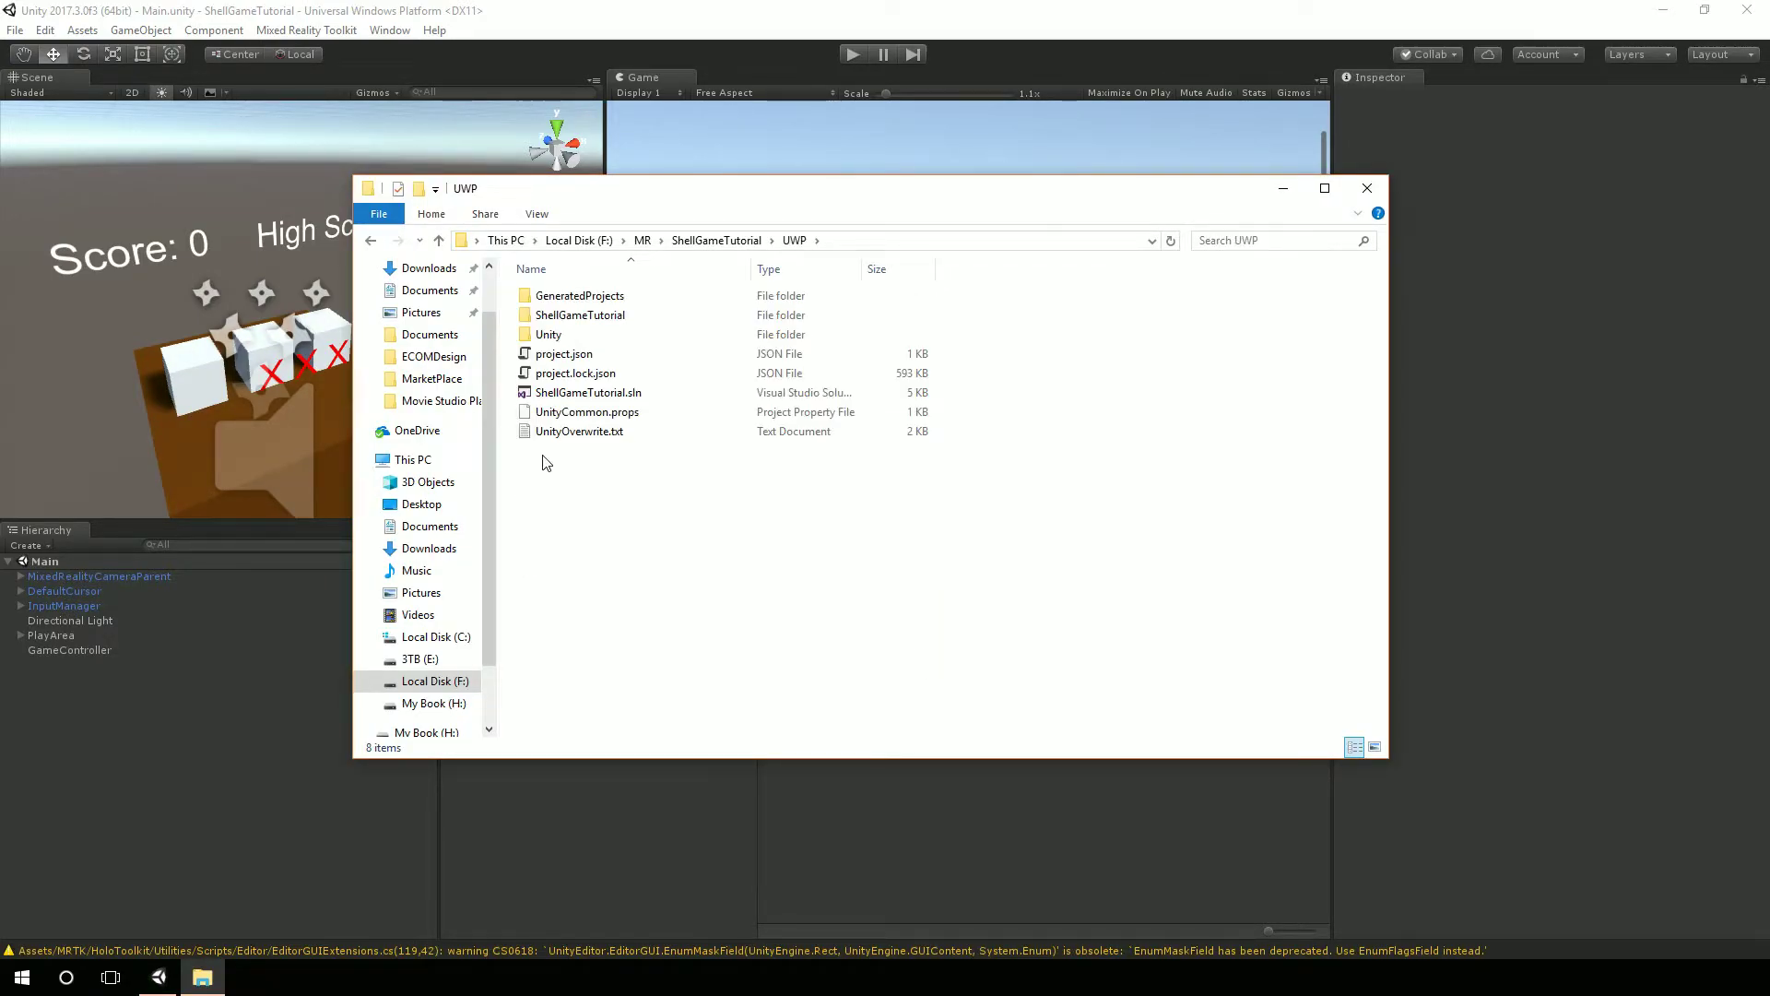
left_click(596, 395)
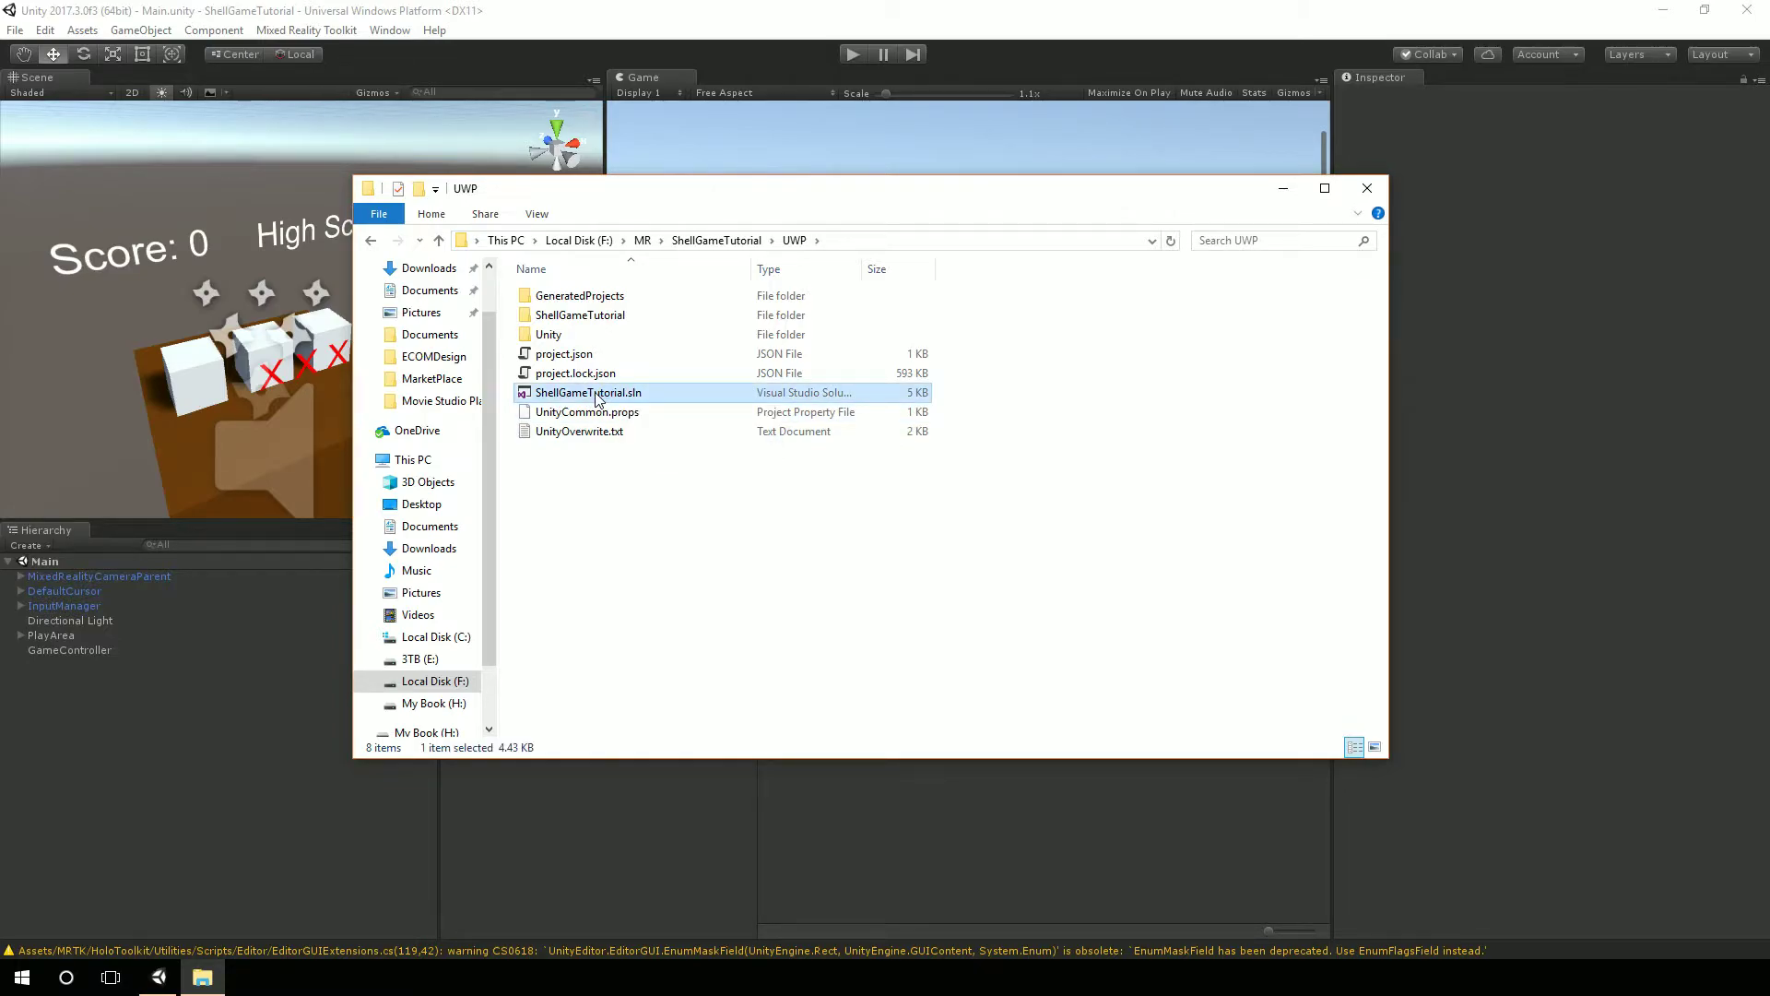
double_click(596, 394)
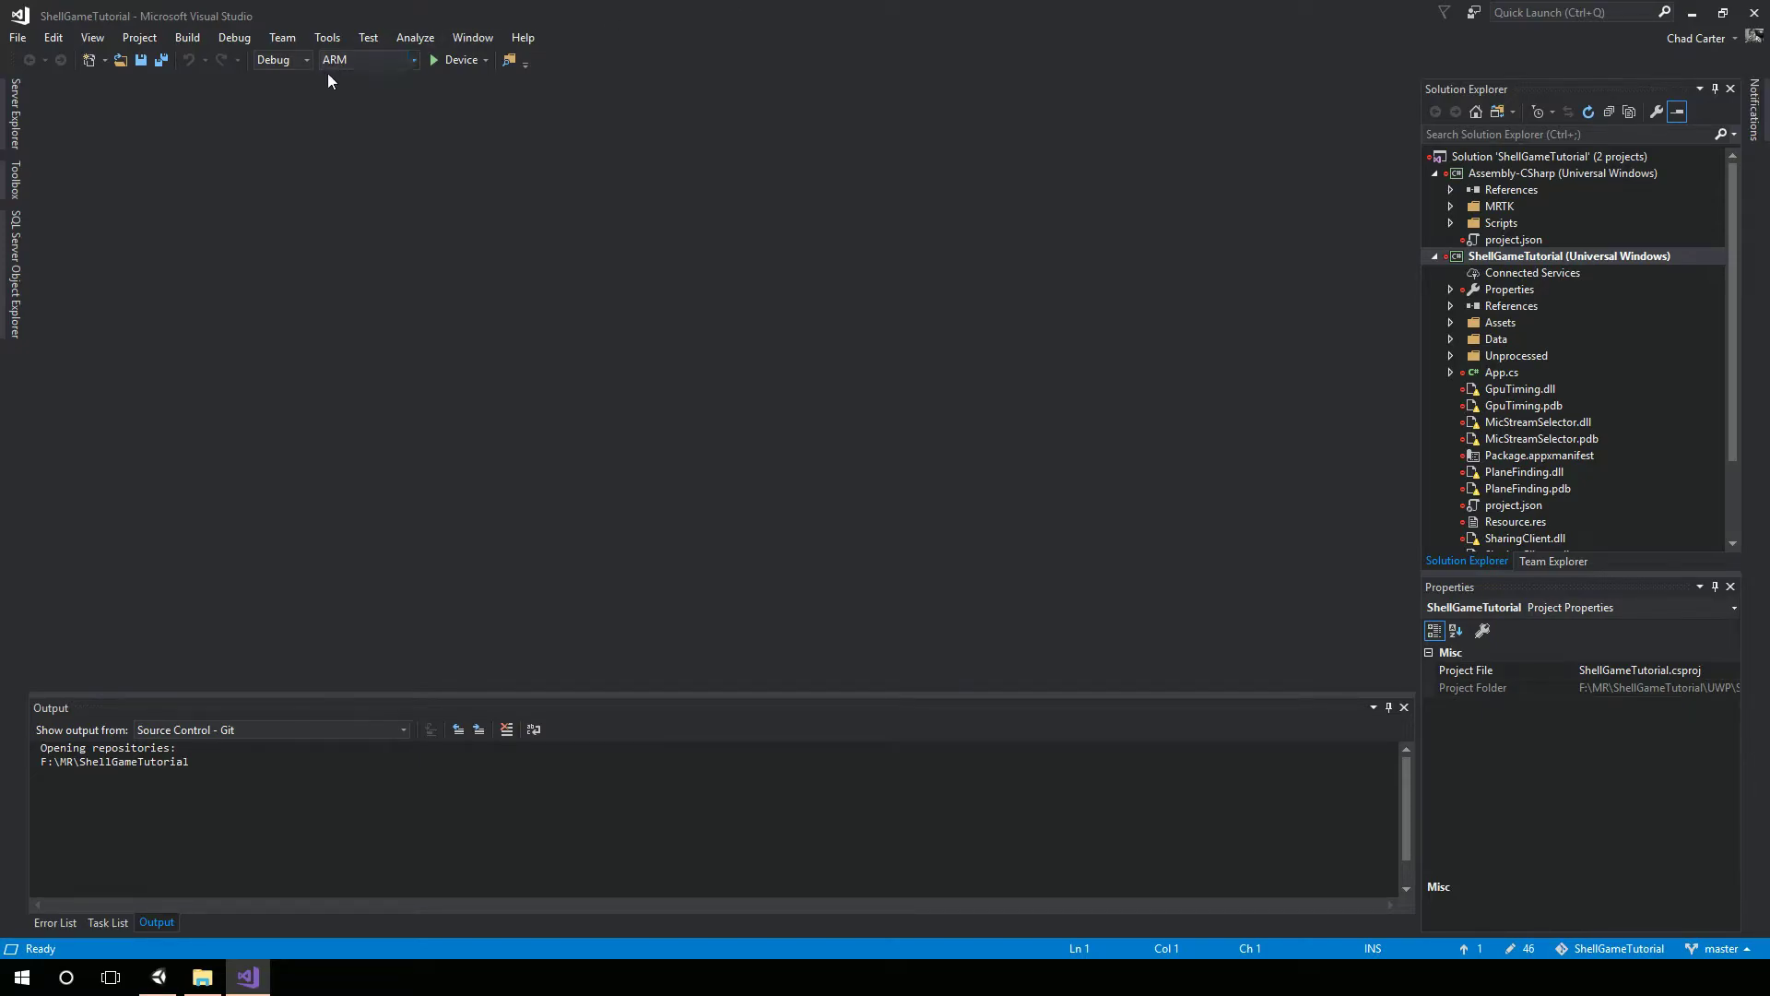
Switch the solution platform from ARM to x64, keep Local Machine, and deploy the solution.
left_click(413, 60)
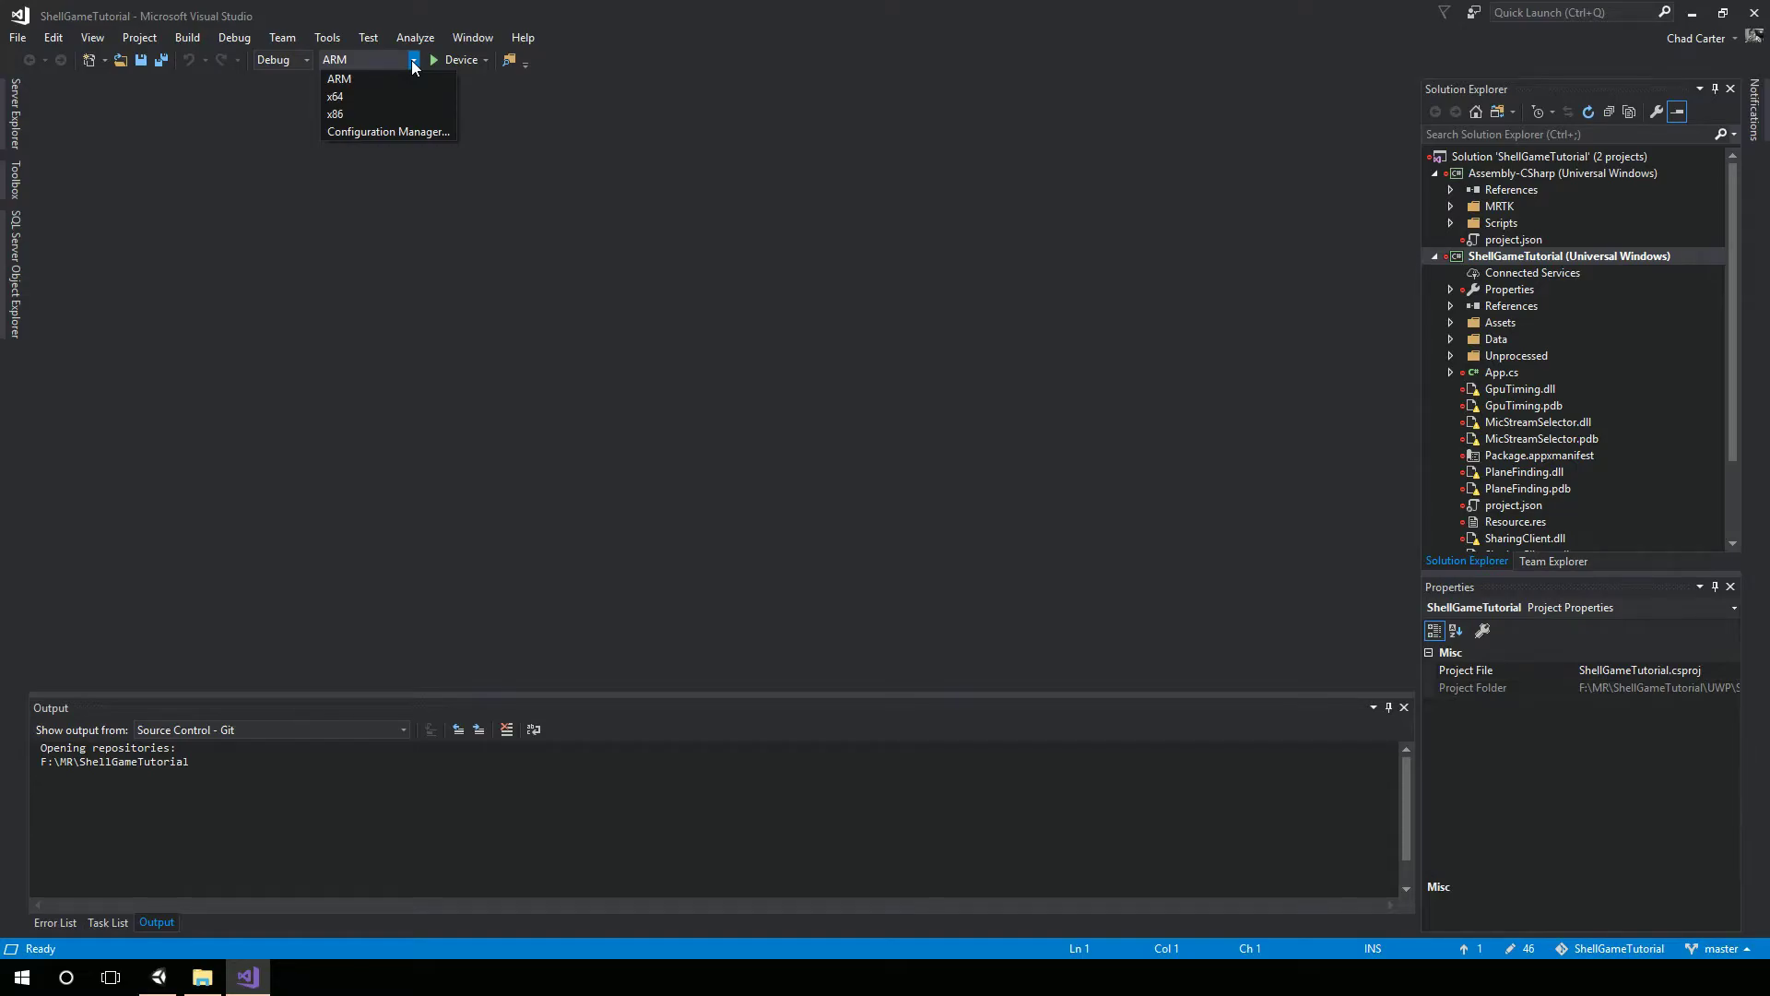
left_click(399, 79)
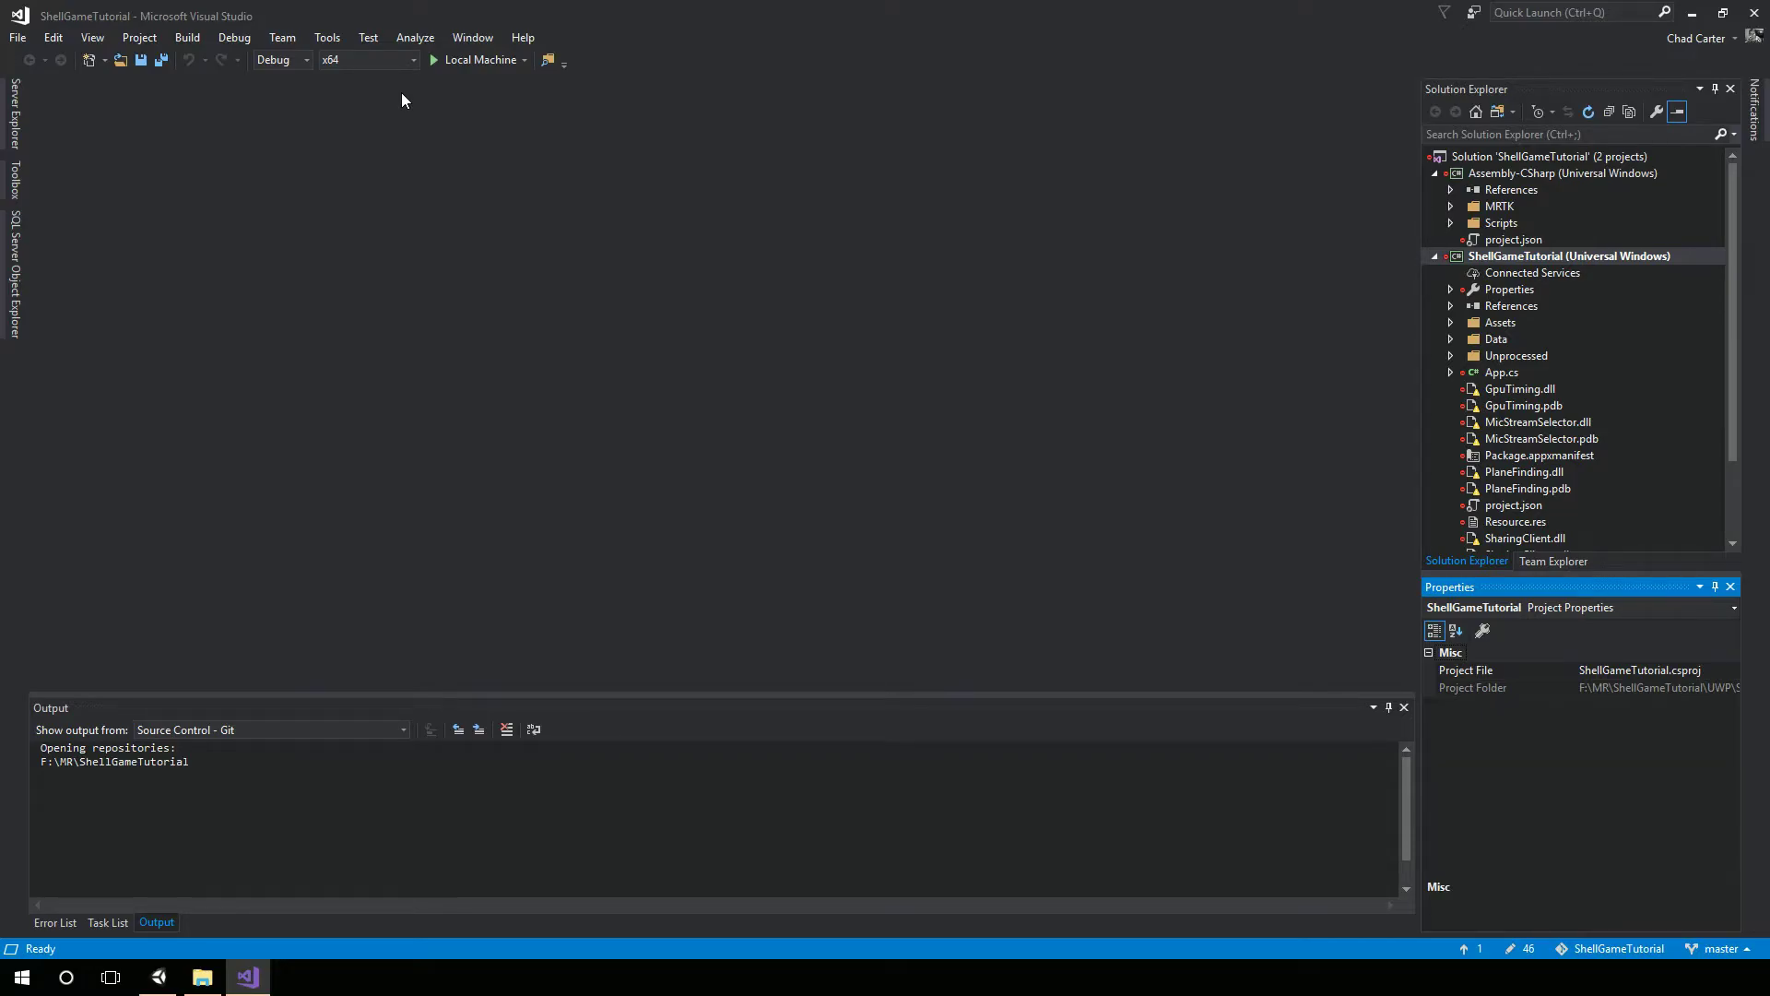
left_click(413, 59)
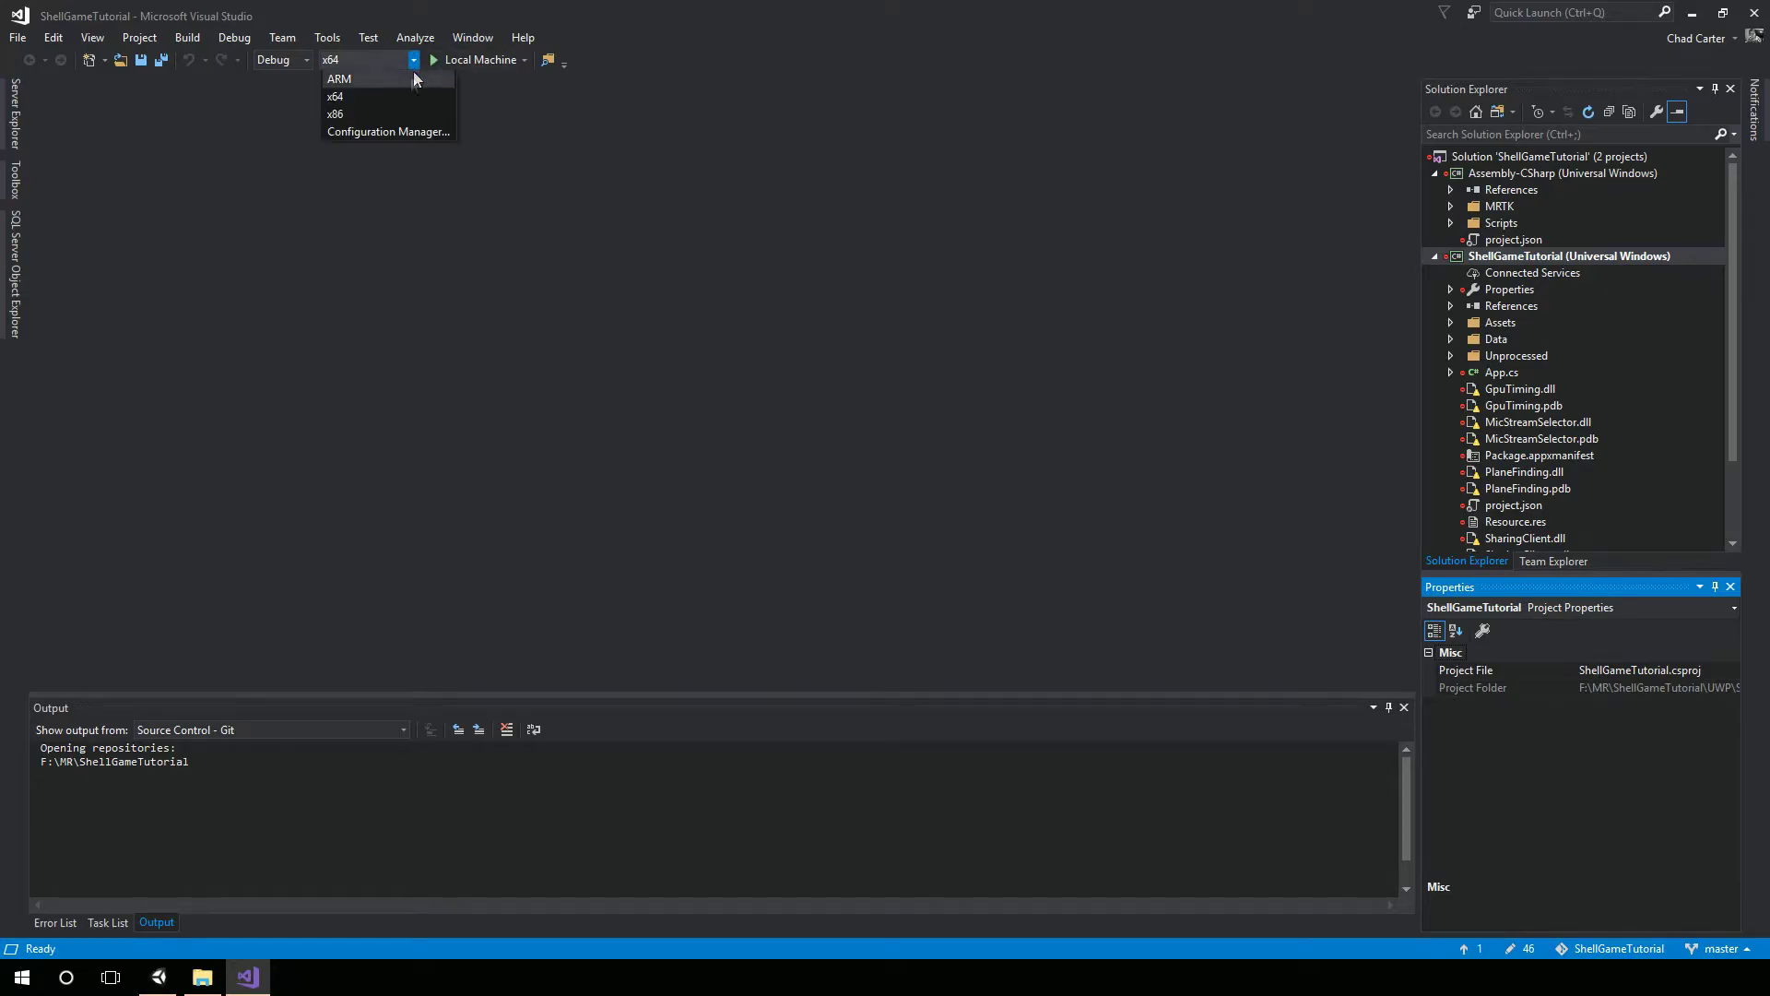
key("Escape")
left_click(525, 59)
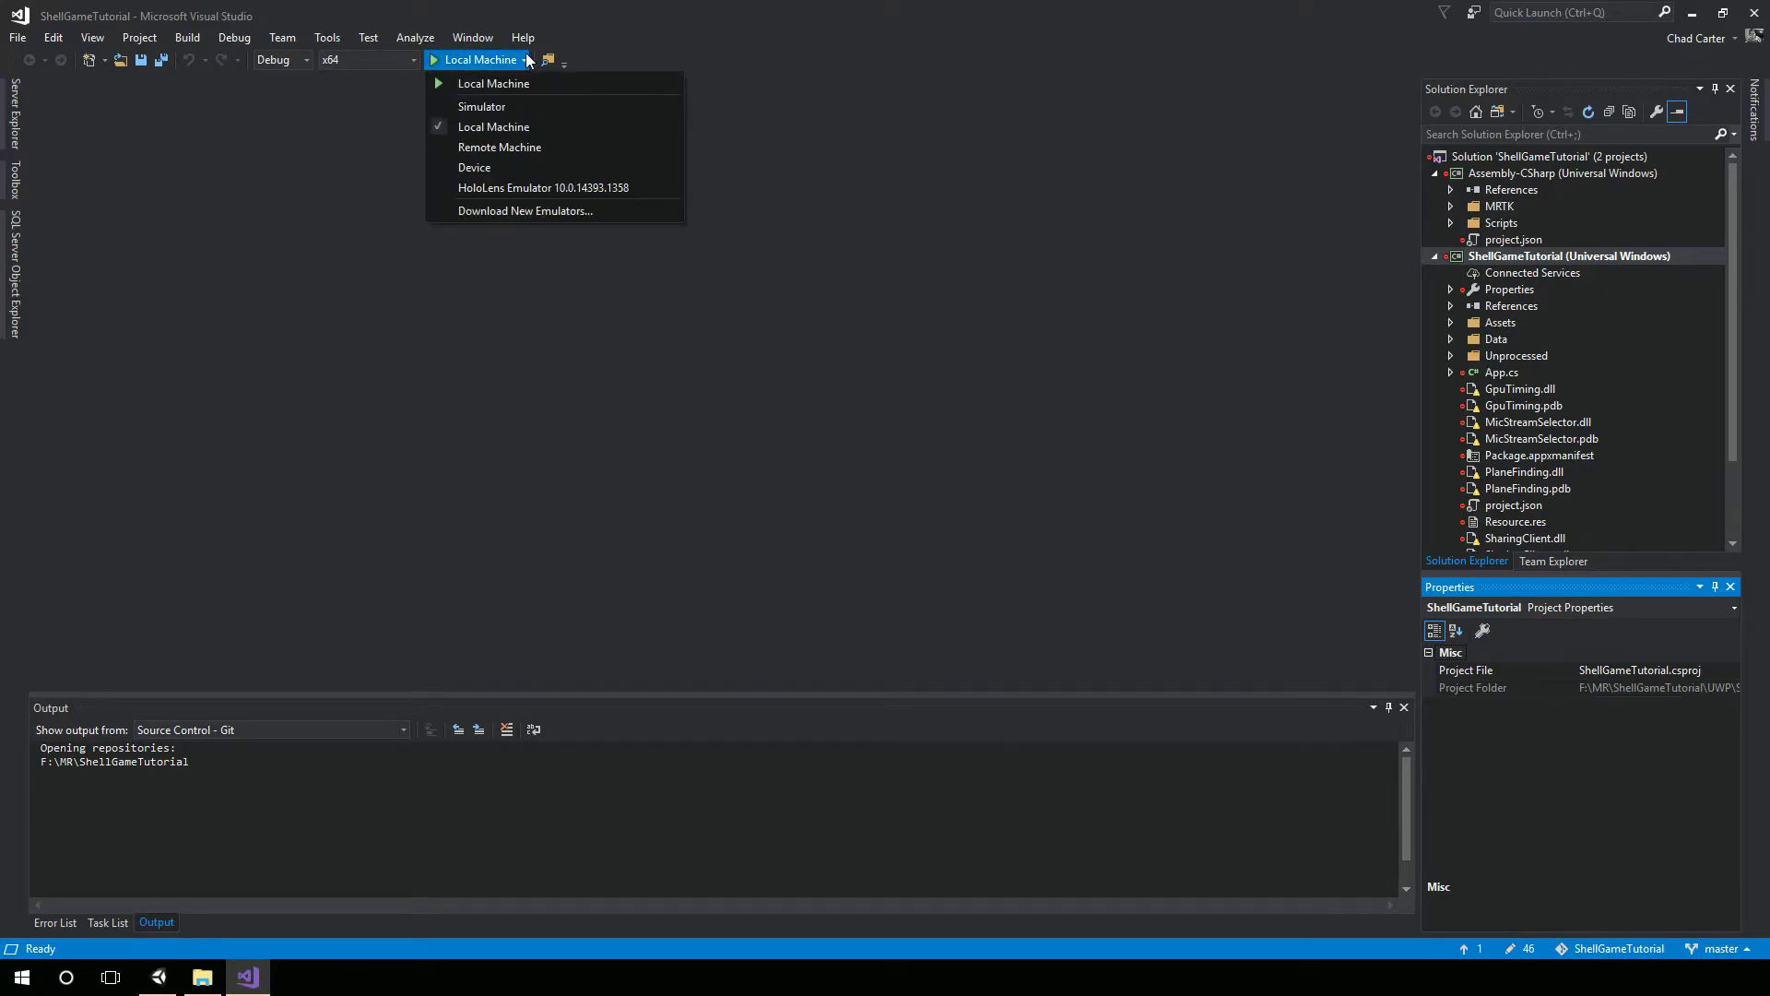
left_click(384, 121)
left_click(186, 43)
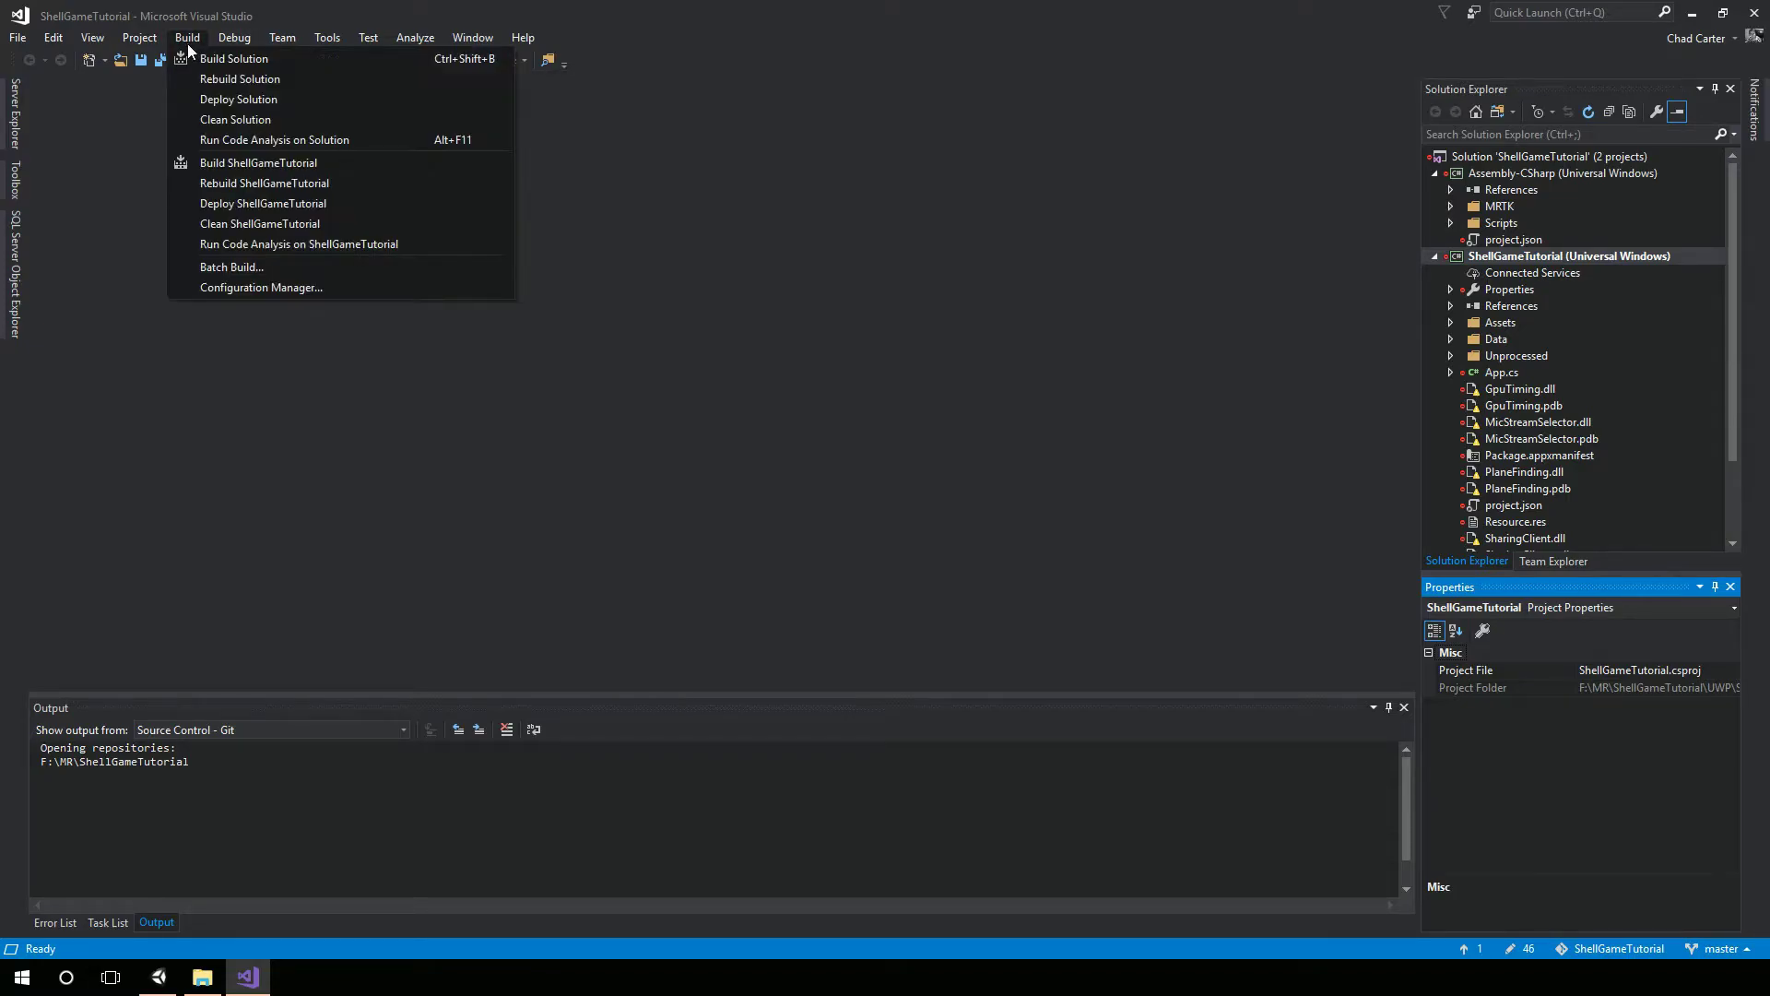
left_click(207, 99)
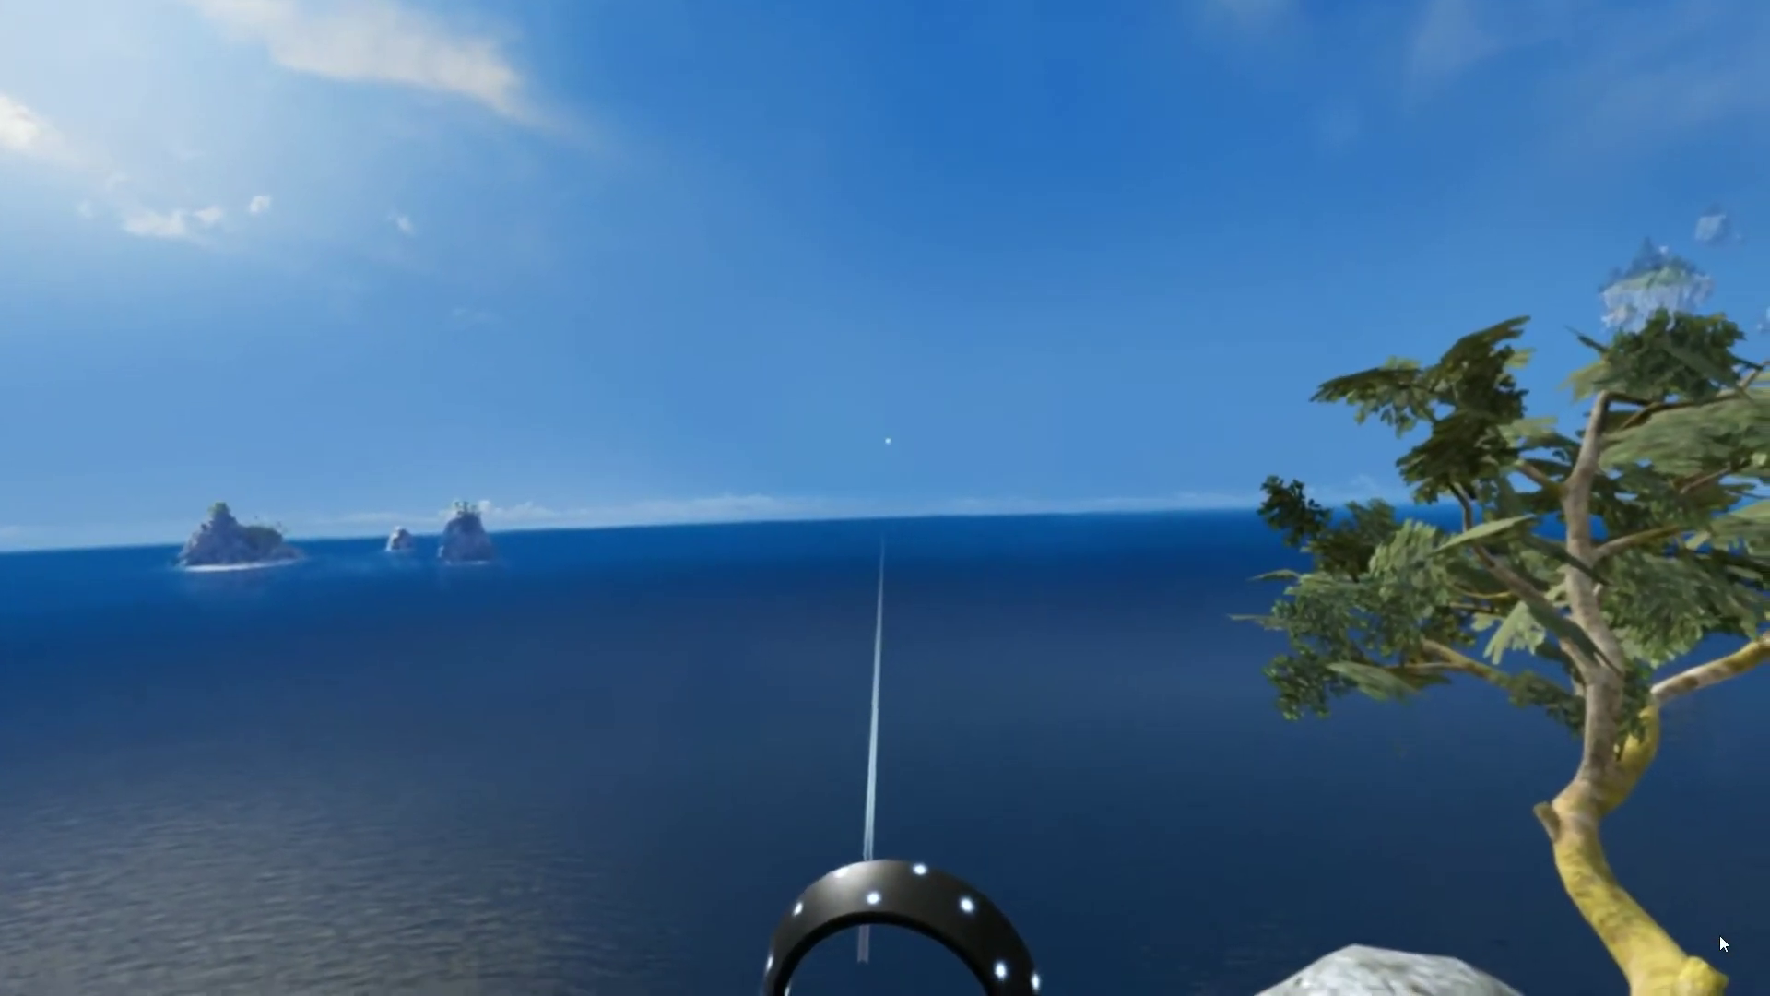
Launch ShellGameTutorial from the All Apps list on the headset Start menu.
key("super")
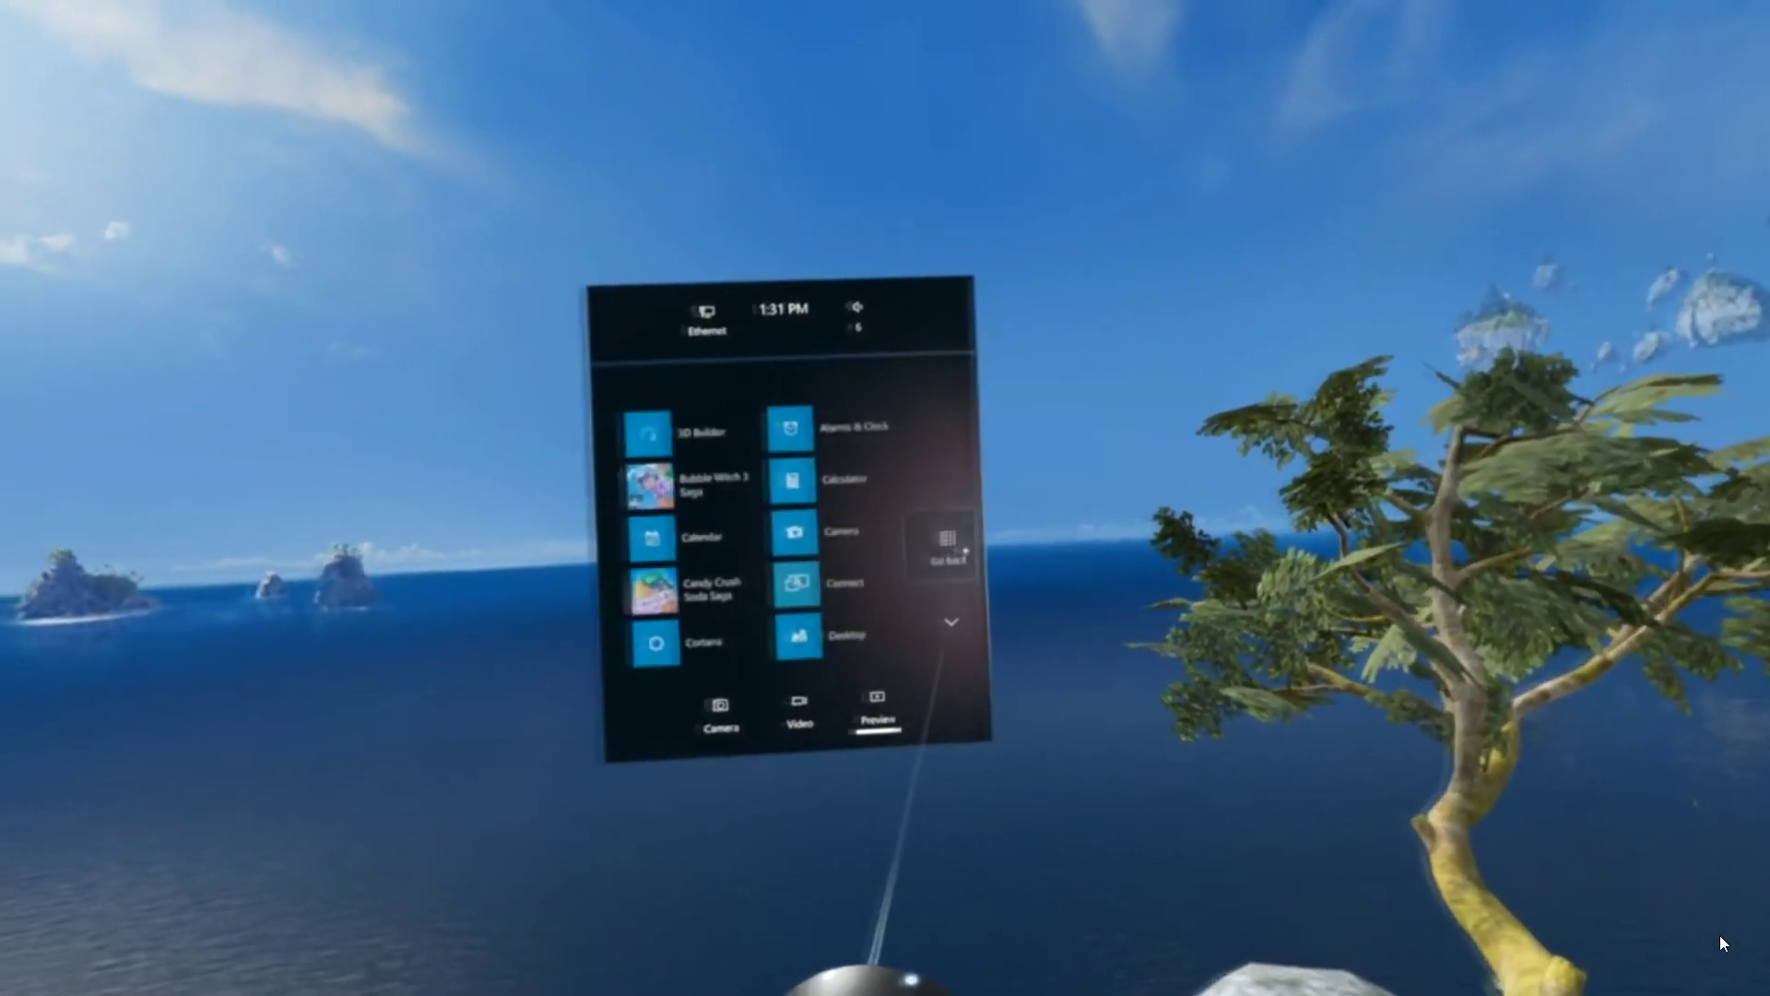
scroll(857, 516, "down", 5)
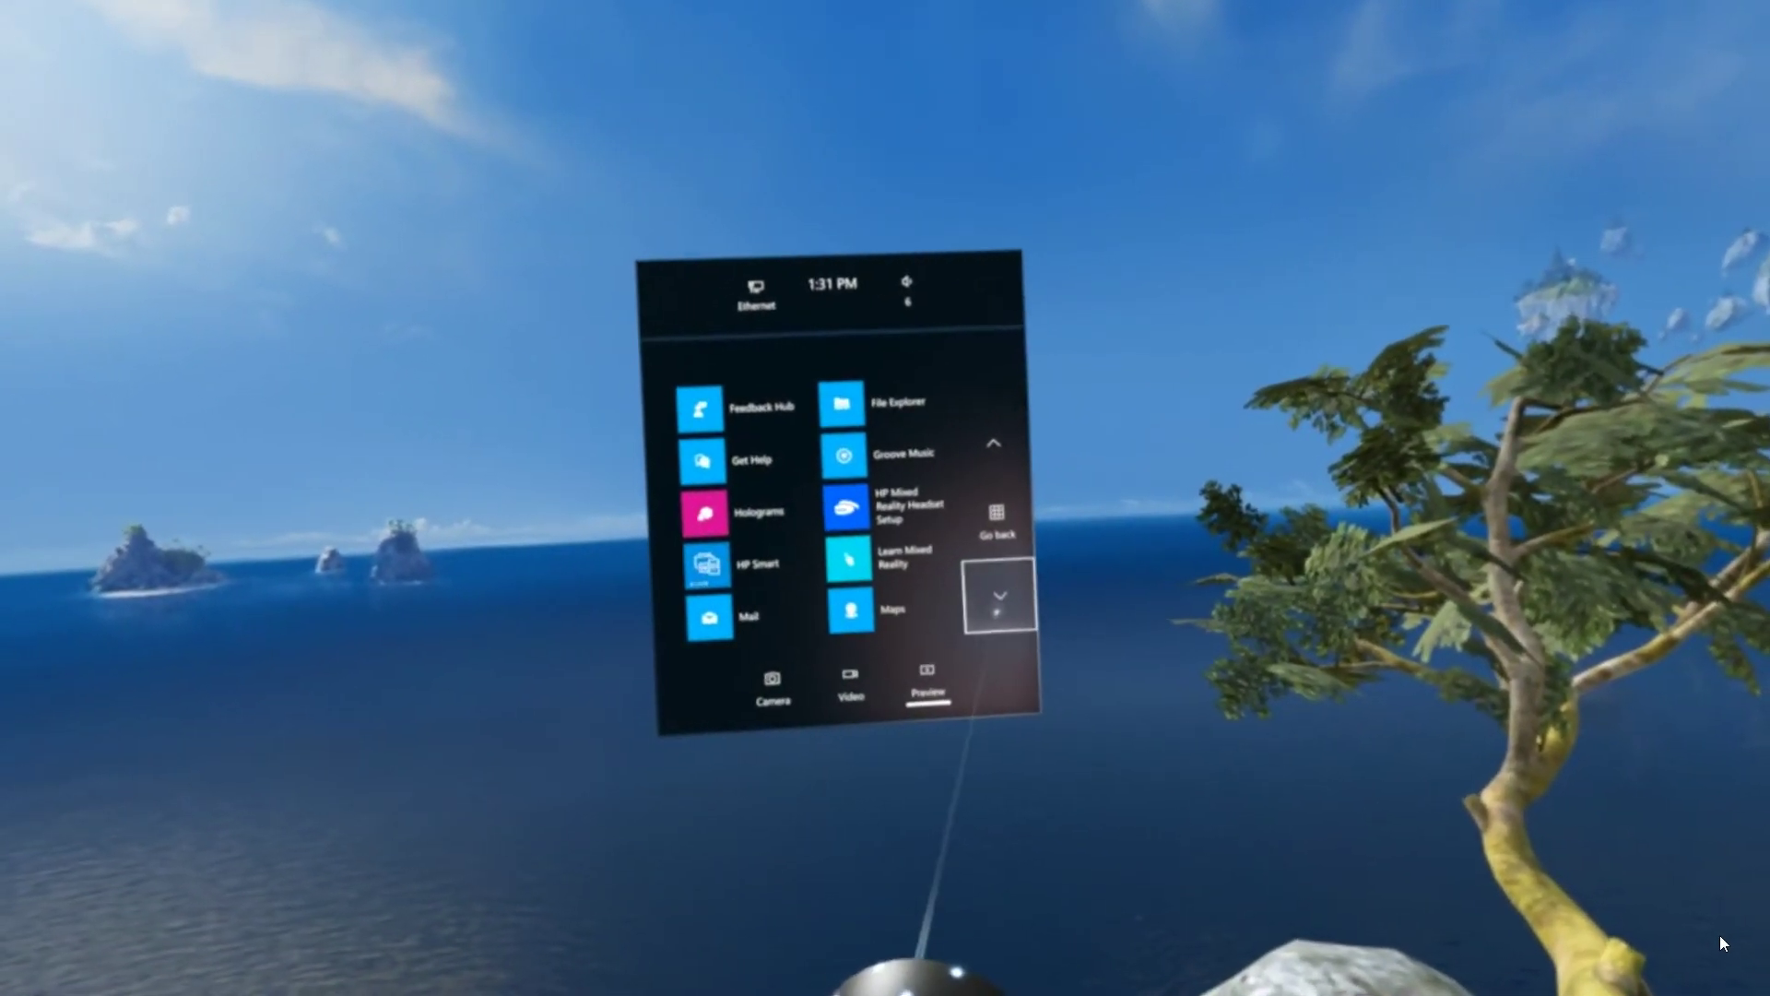
scroll(839, 507, "down", 5)
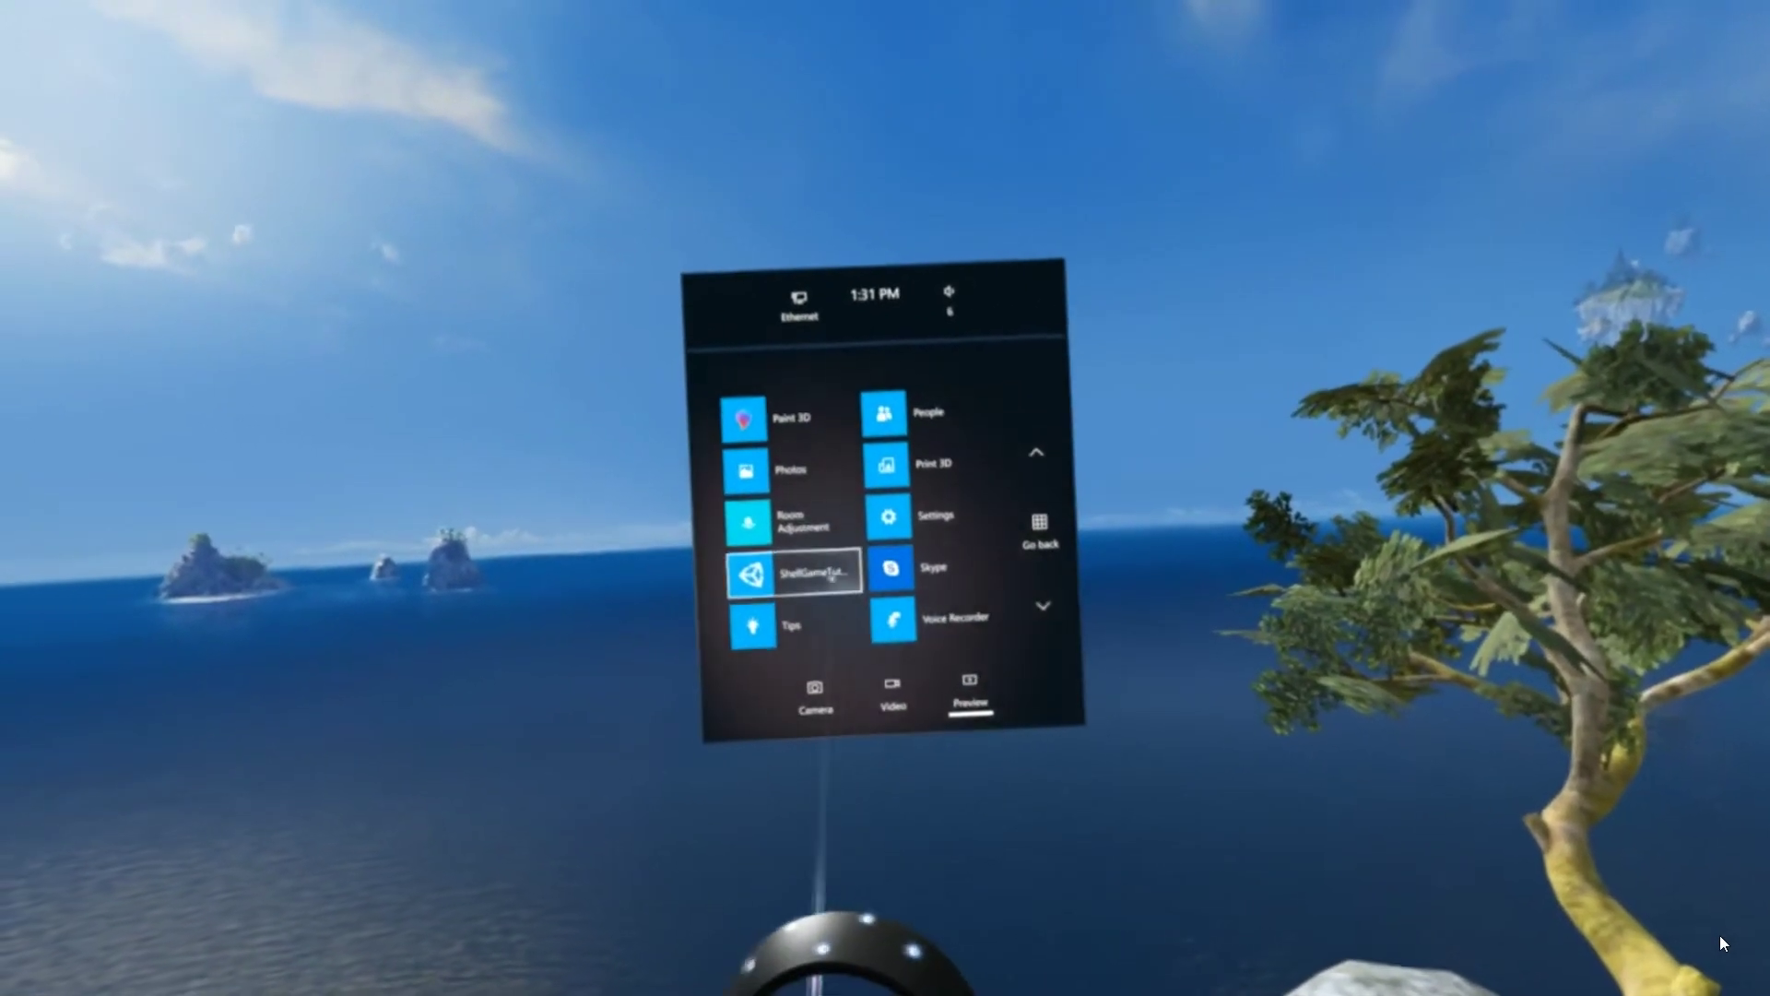
left_click(802, 579)
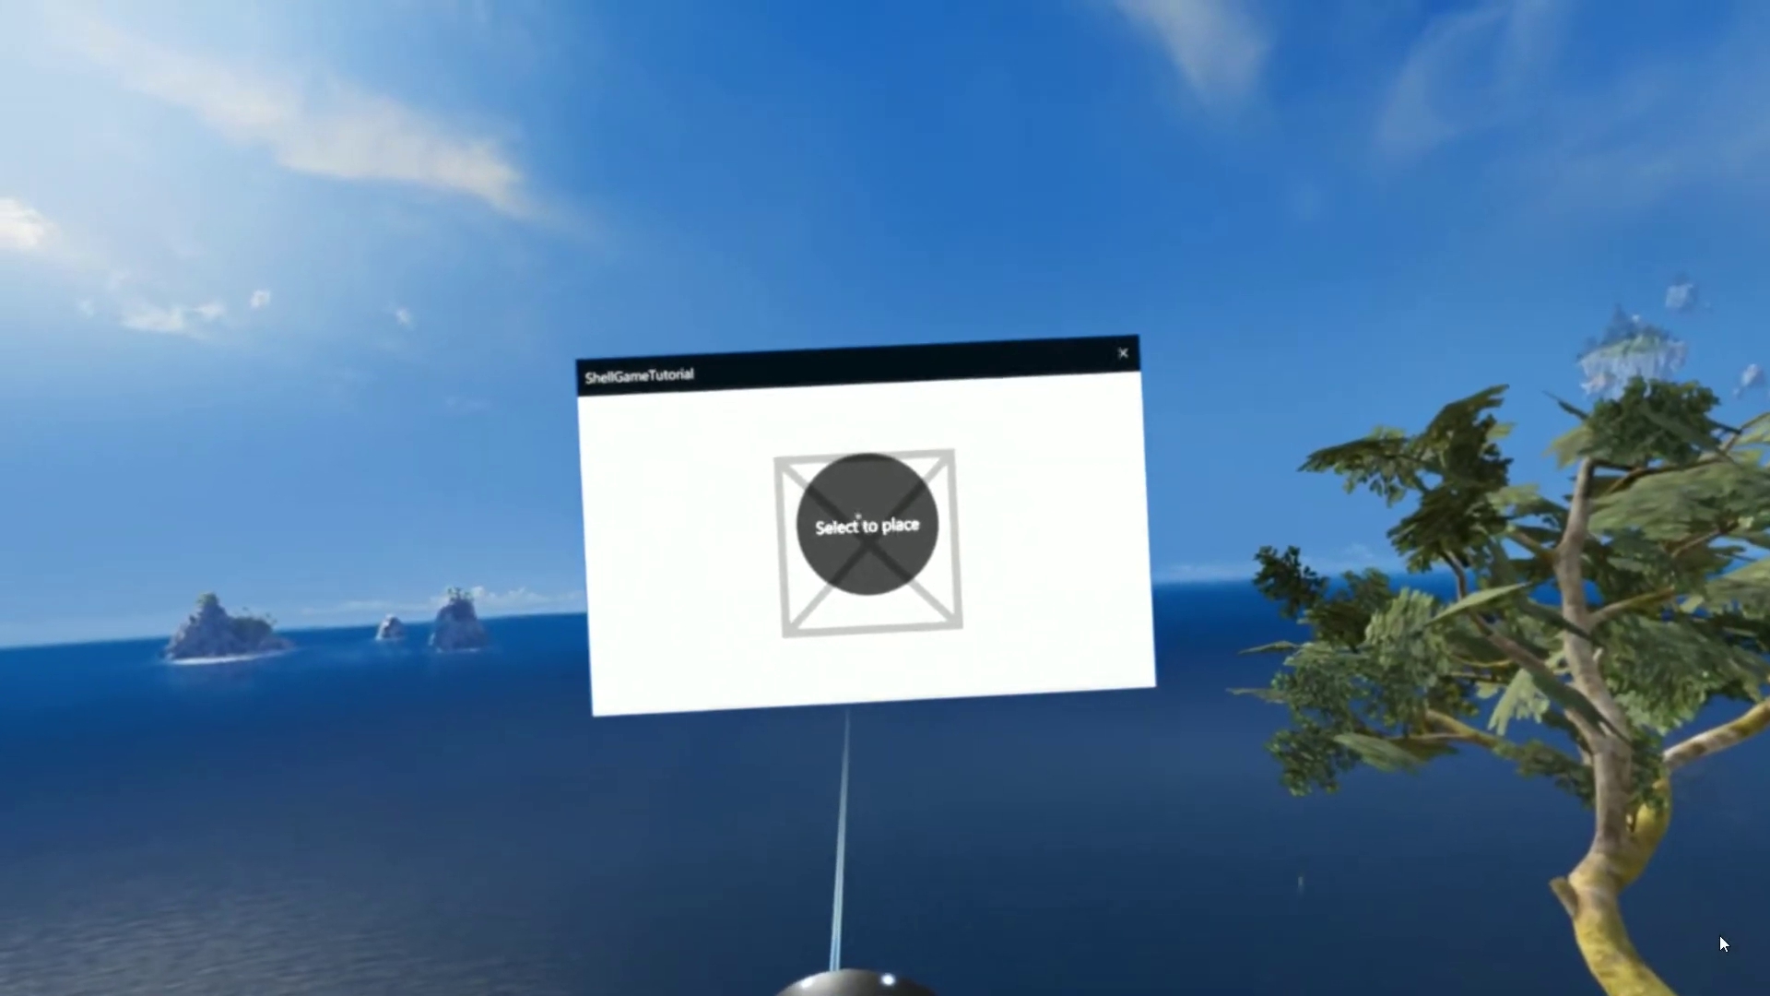
Place the ShellGameTutorial window in the island so the game starts.
left_click(839, 525)
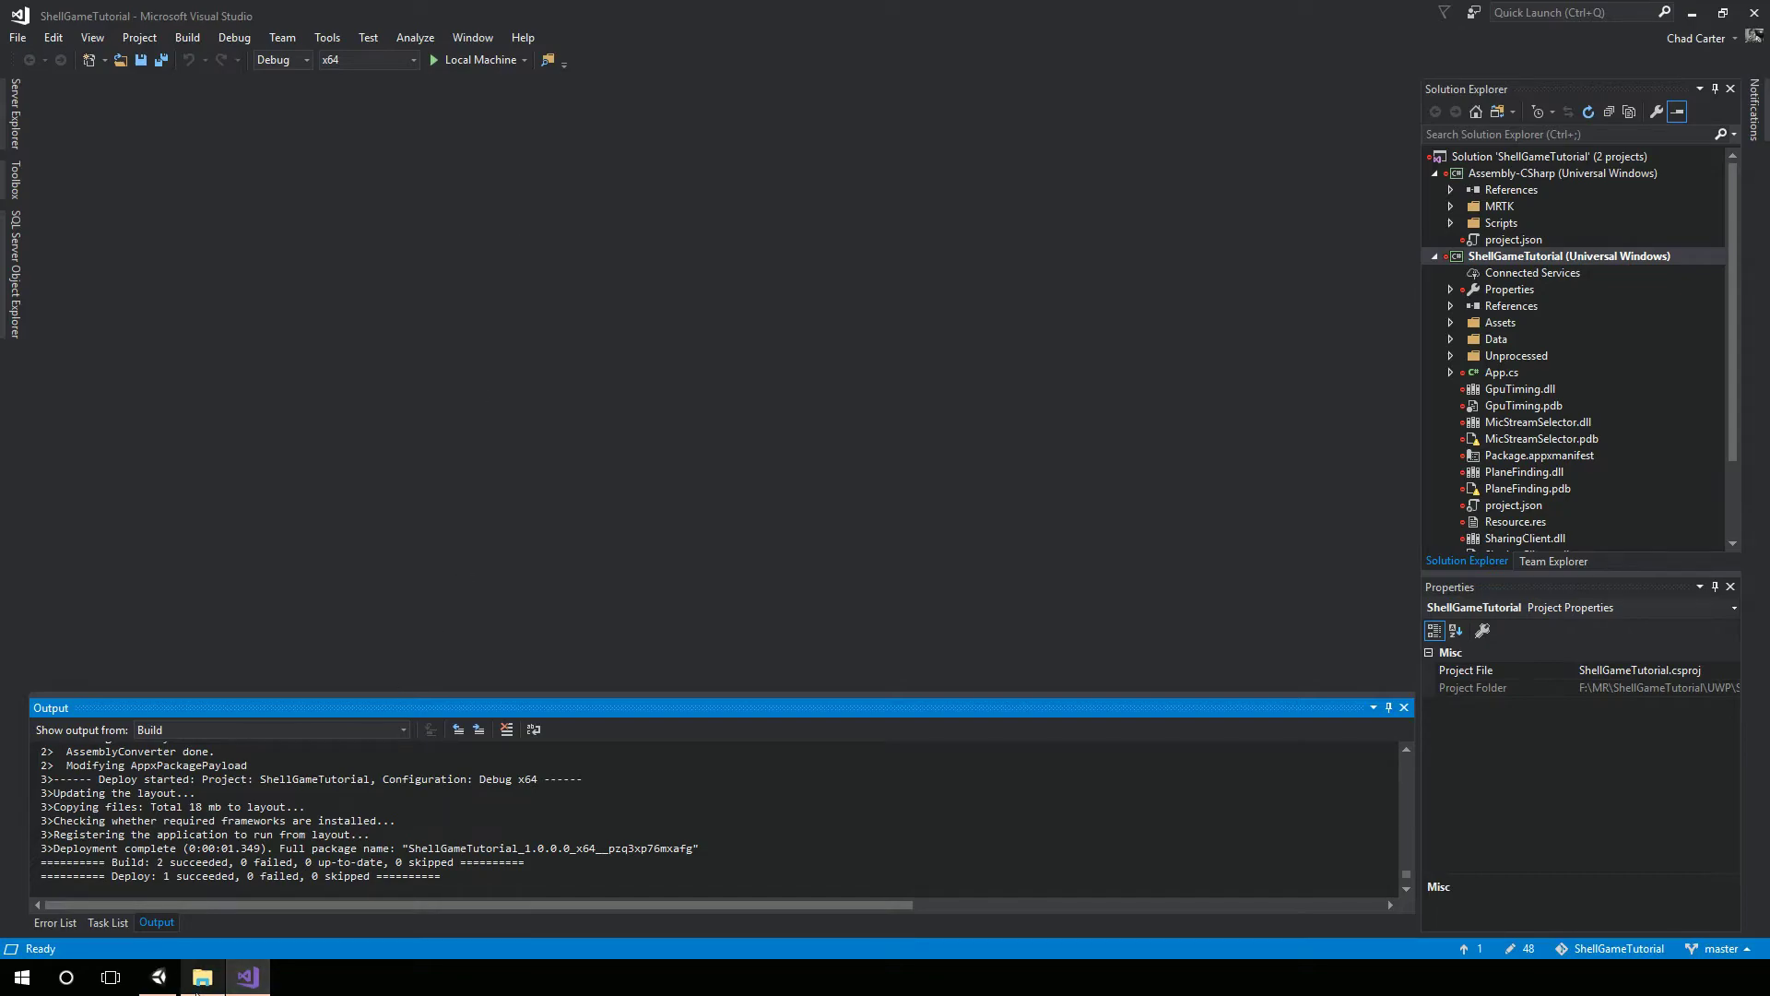
Back in Unity, set Target Device to HoloLens and start a build to pick its folder.
key("alt+Tab")
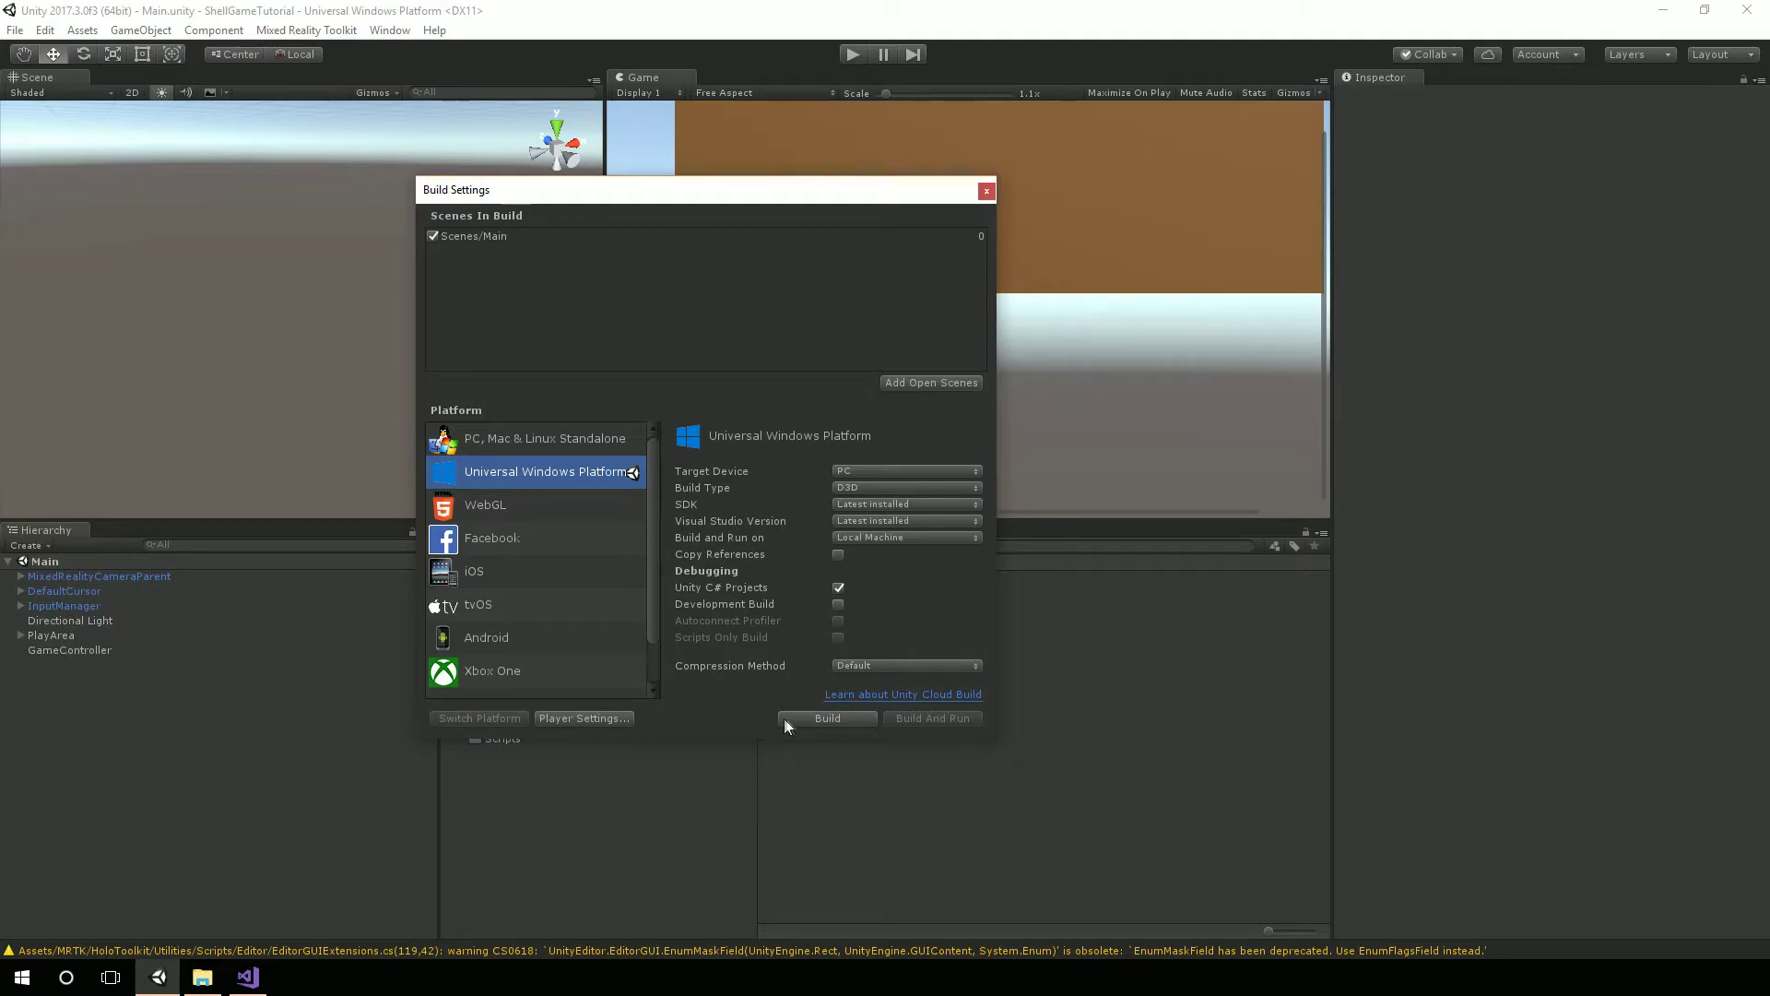
left_click(866, 470)
left_click(881, 553)
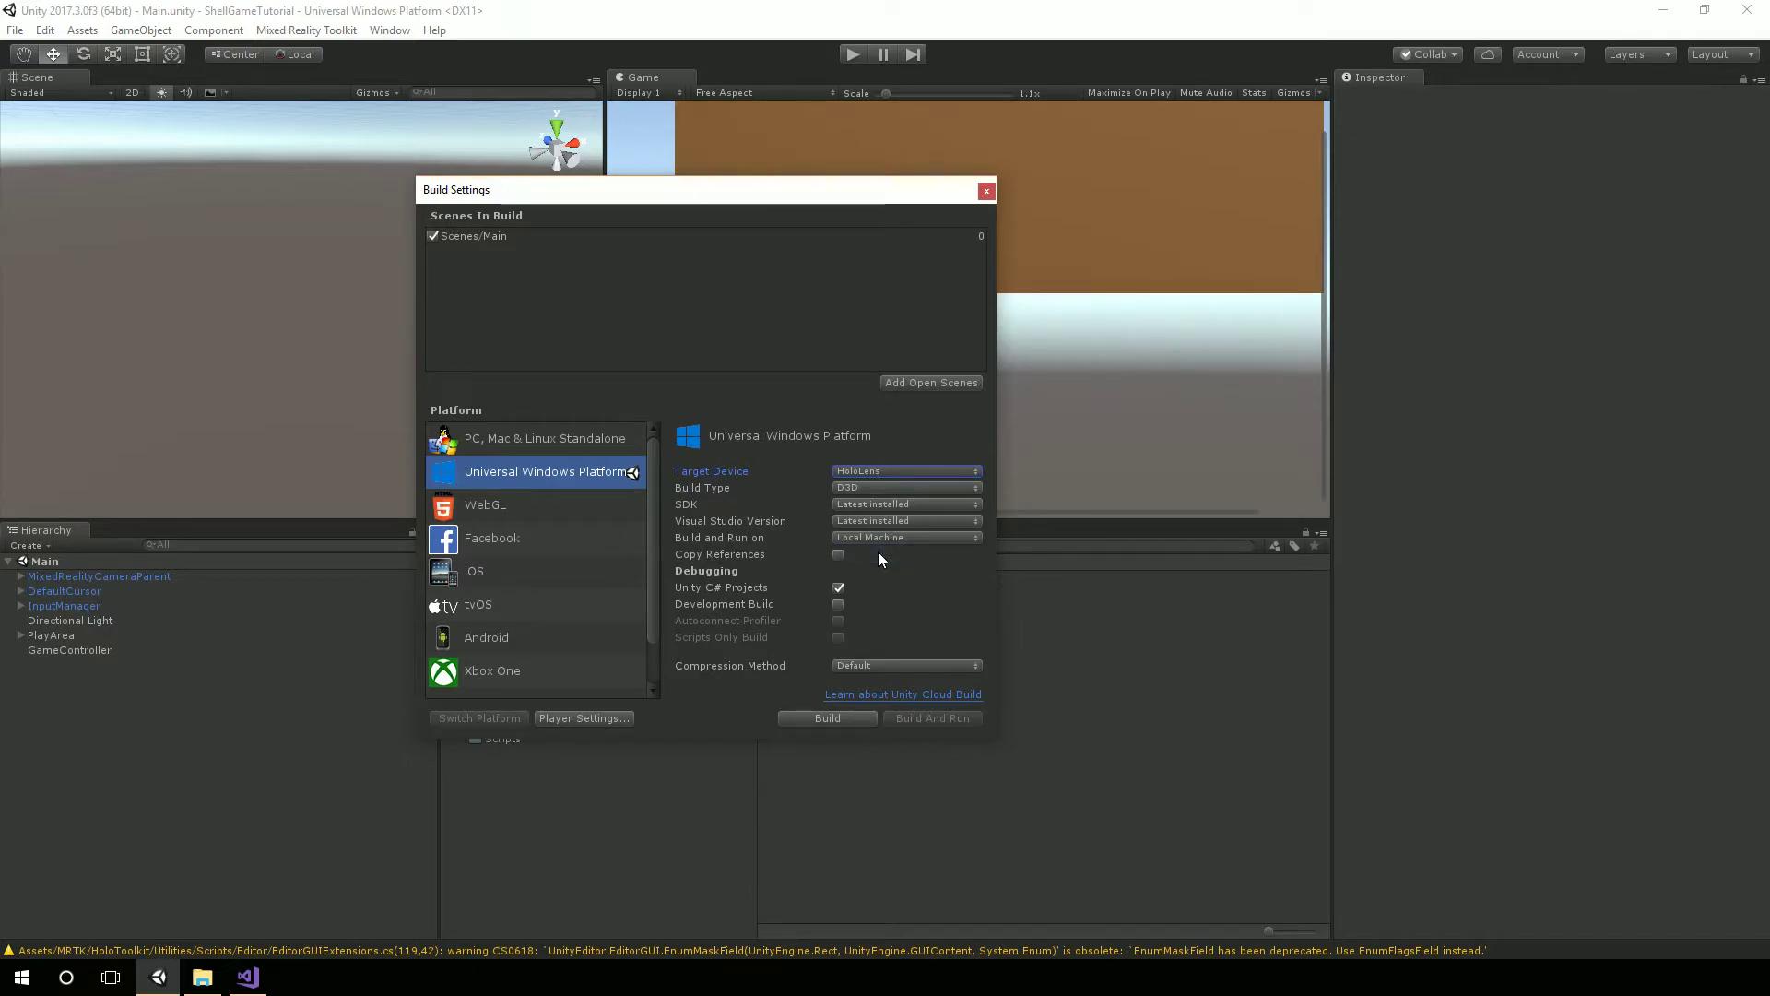
left_click(827, 718)
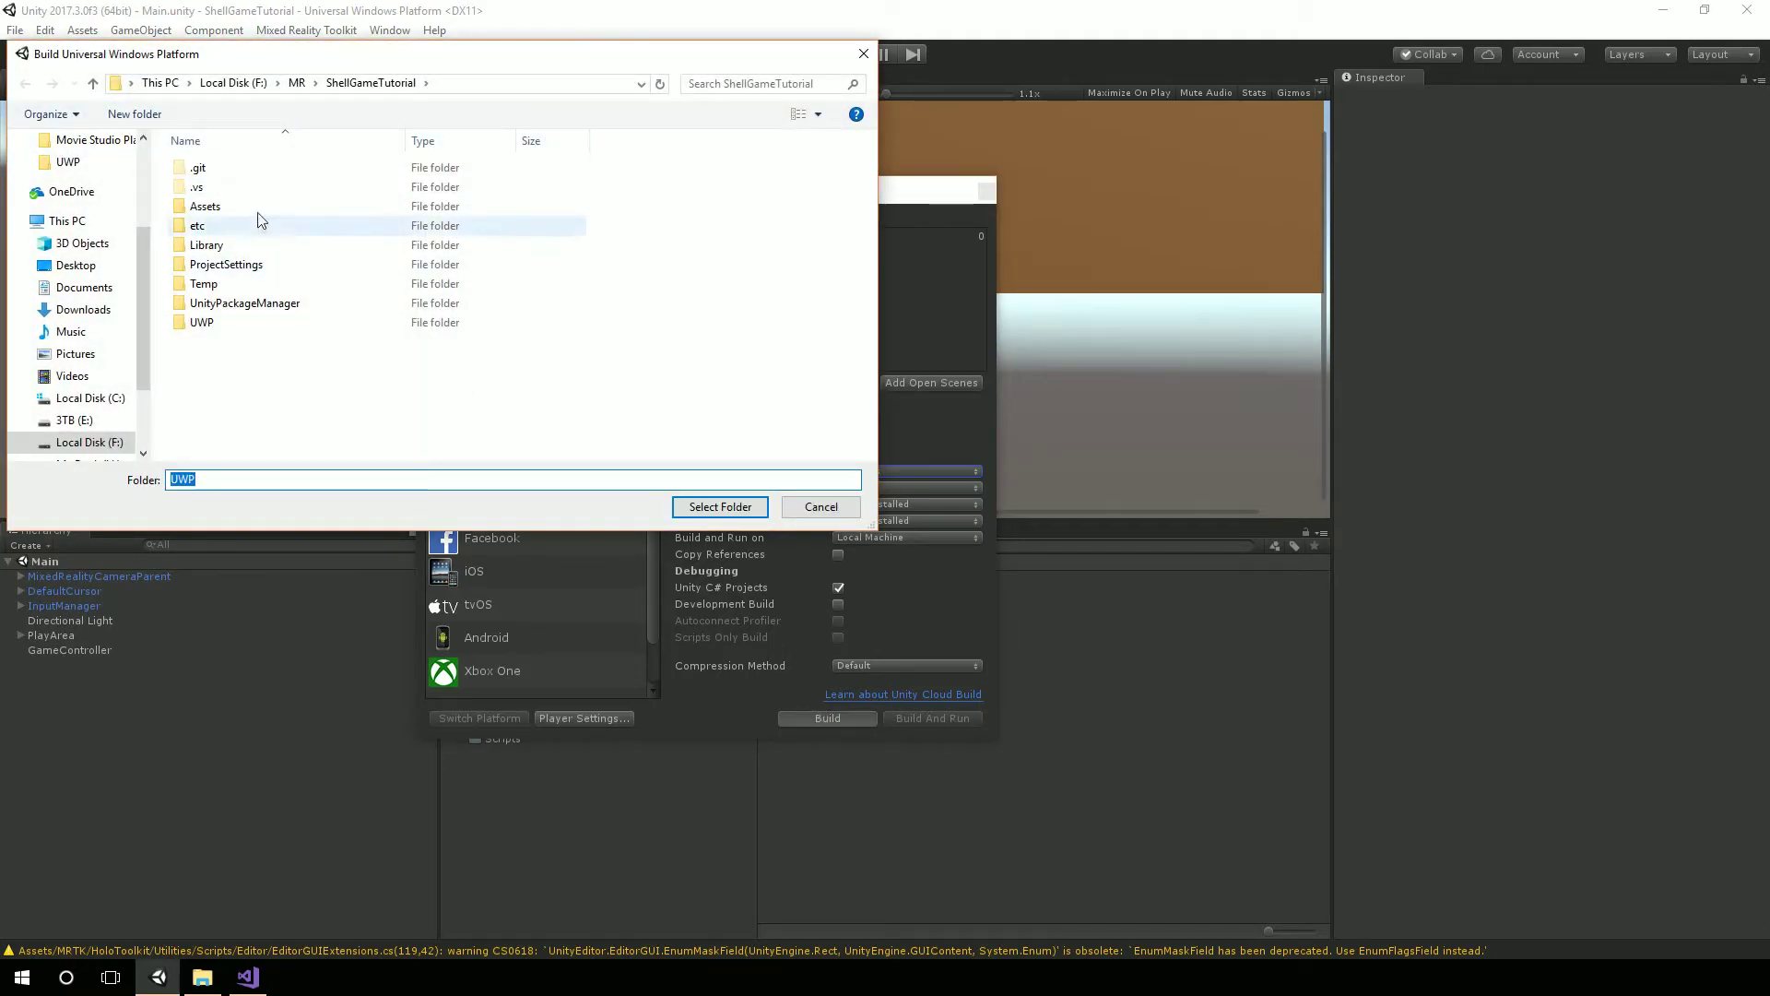
Create a new HL folder in ShellGameTutorial and select it as the UWP build destination.
left_click(134, 114)
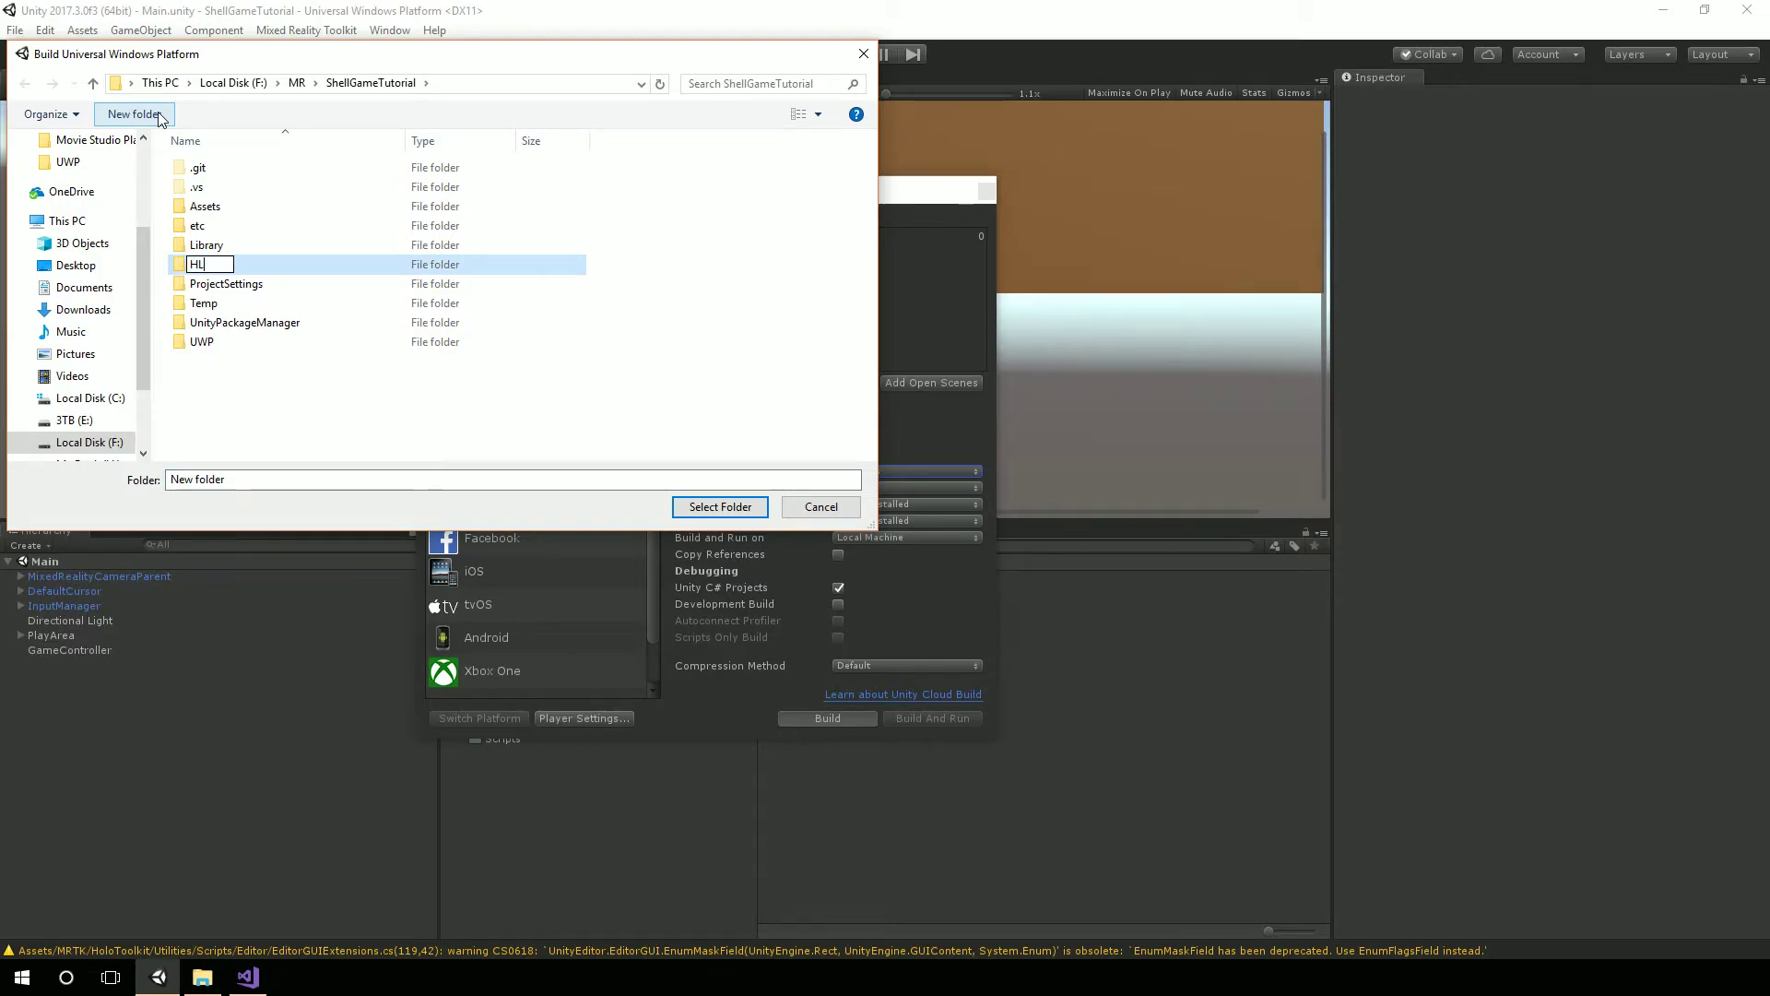
key("Return")
key("Return")
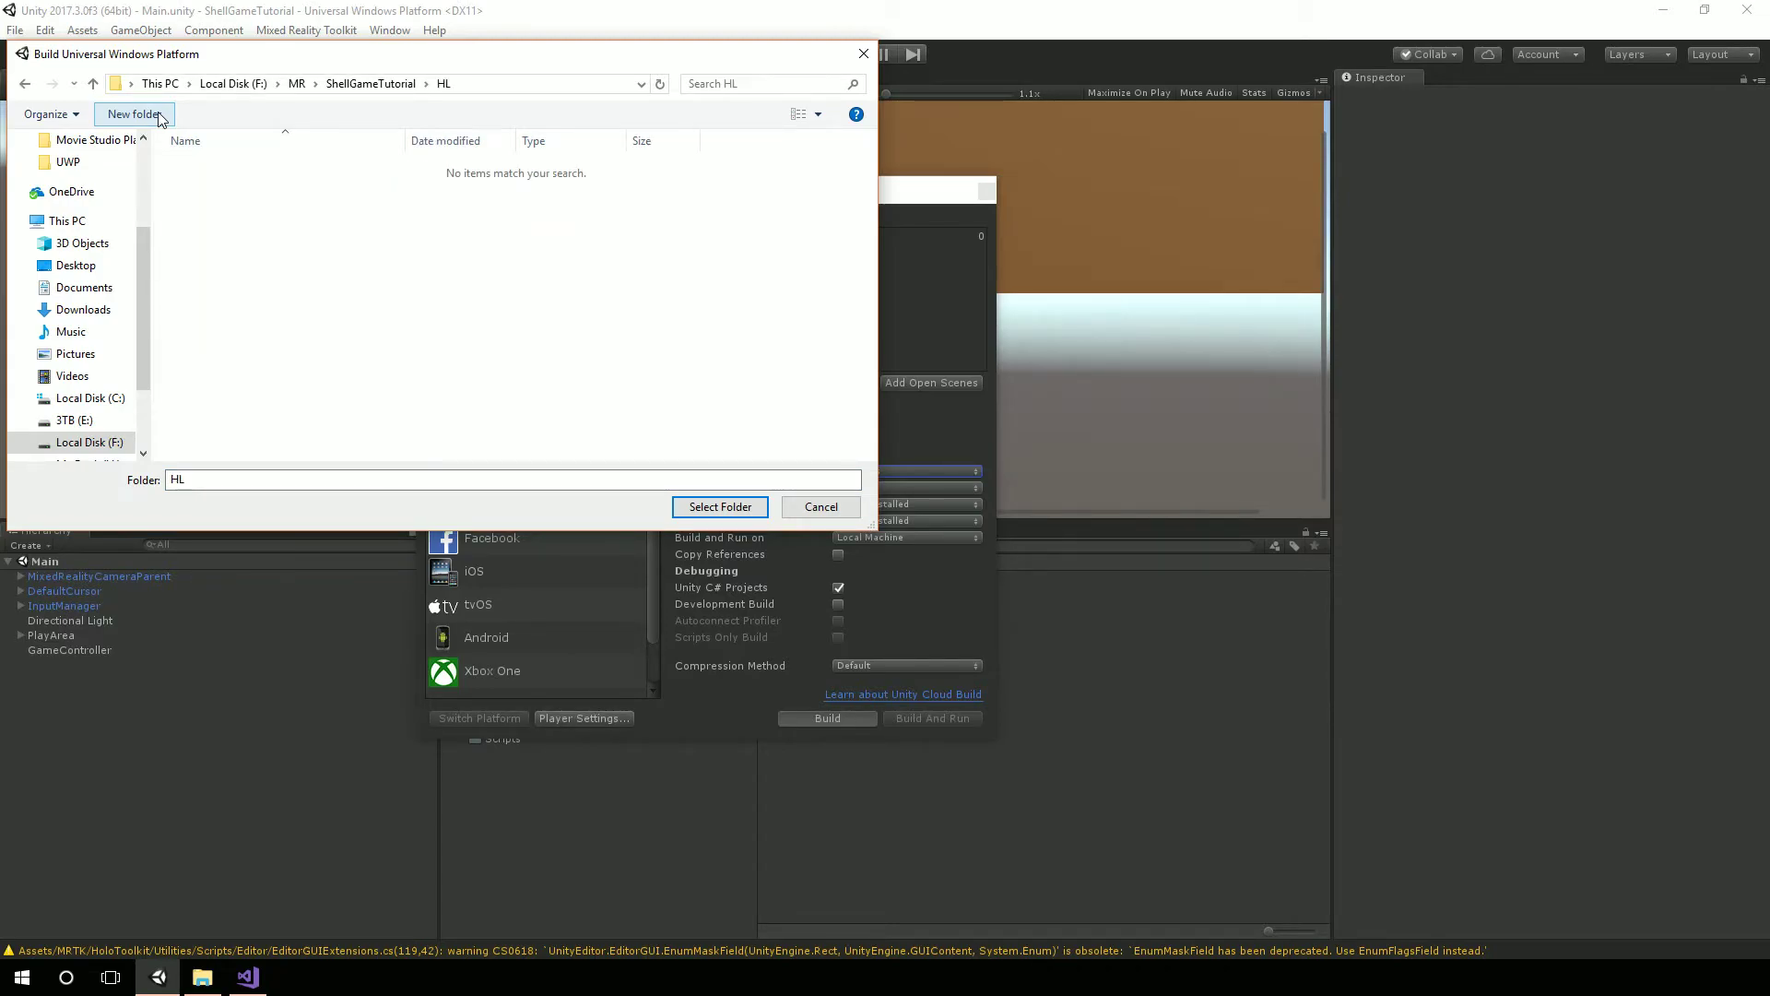
left_click(719, 507)
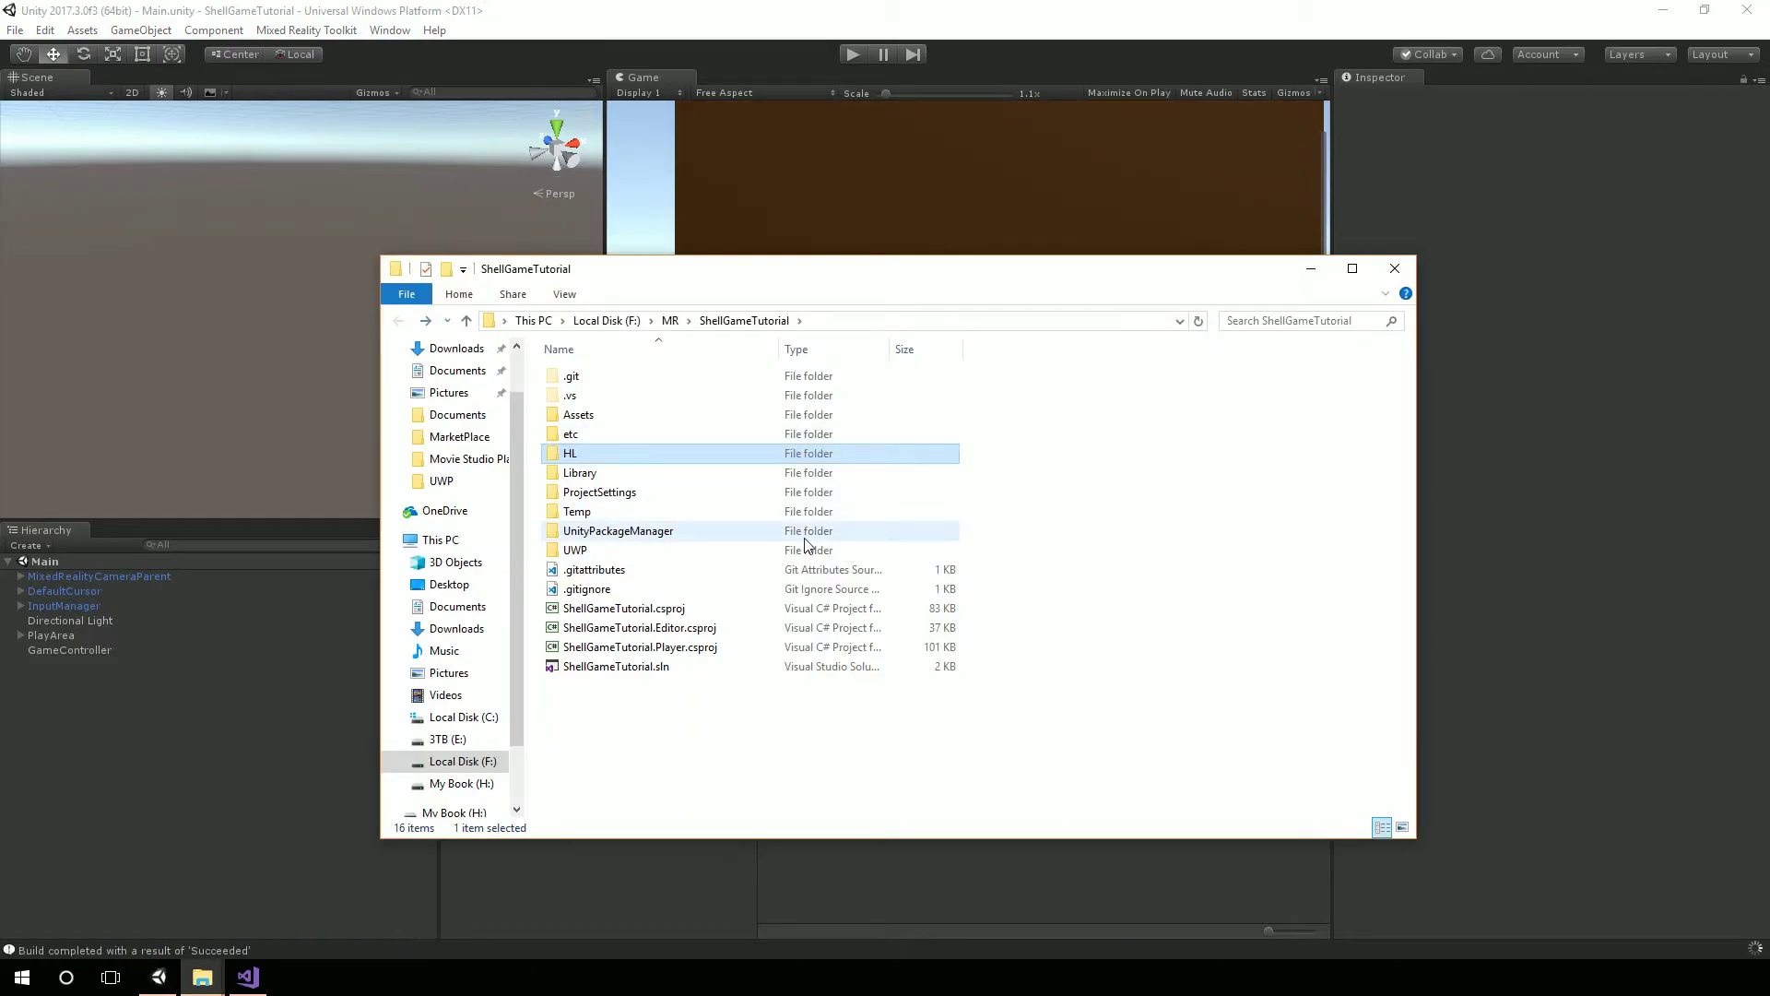
Open the HL build folder and launch ShellGameTutorial.sln.
double_click(577, 452)
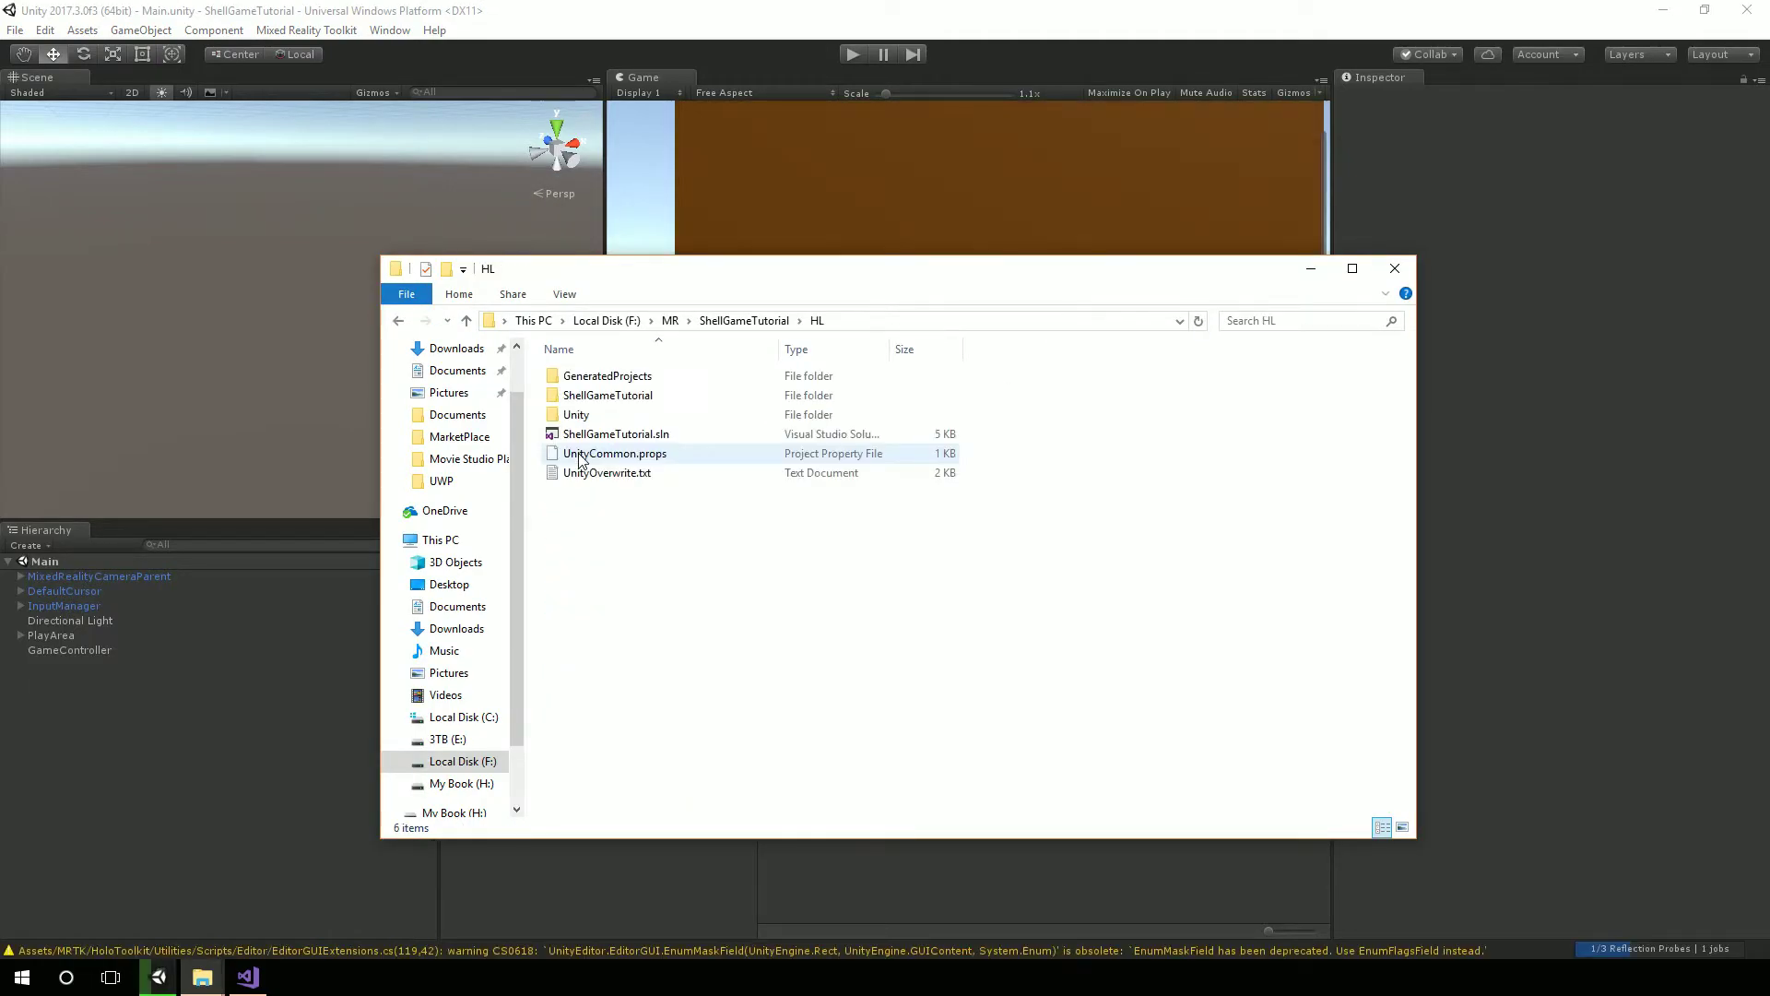
left_click(627, 436)
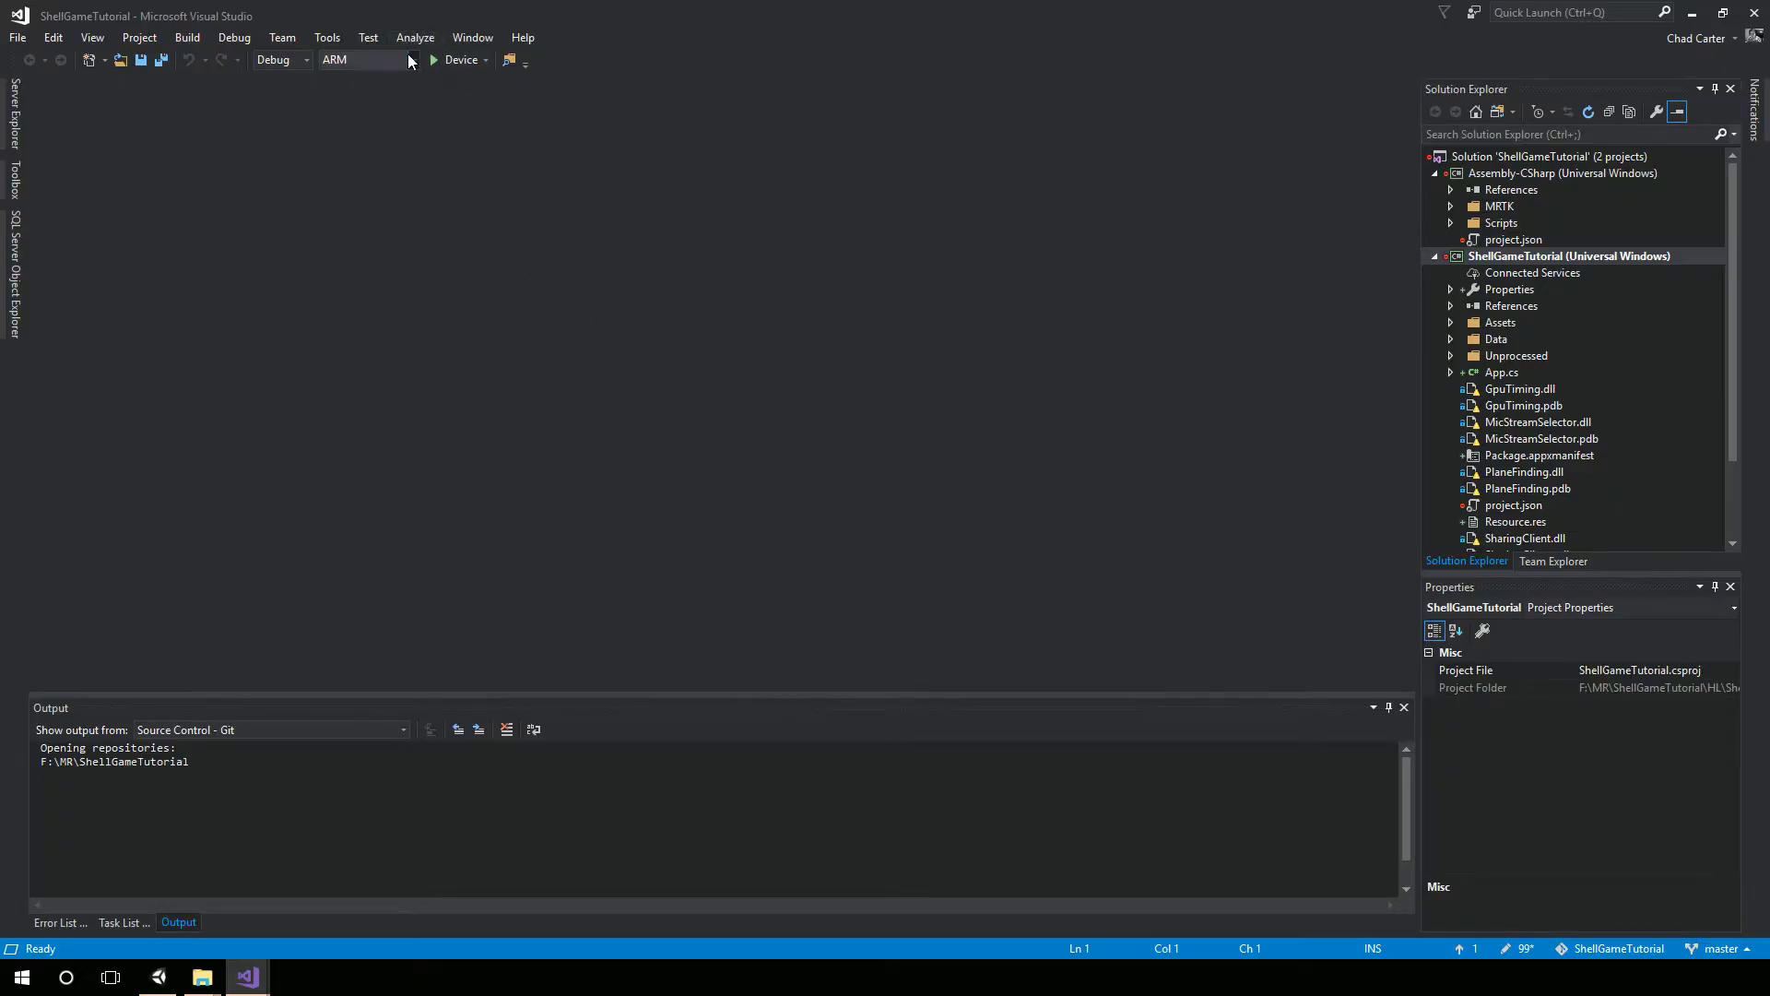
Switch the solution platform from ARM to x86 and target Remote Machine at the HoloLens IP address.
left_click(413, 61)
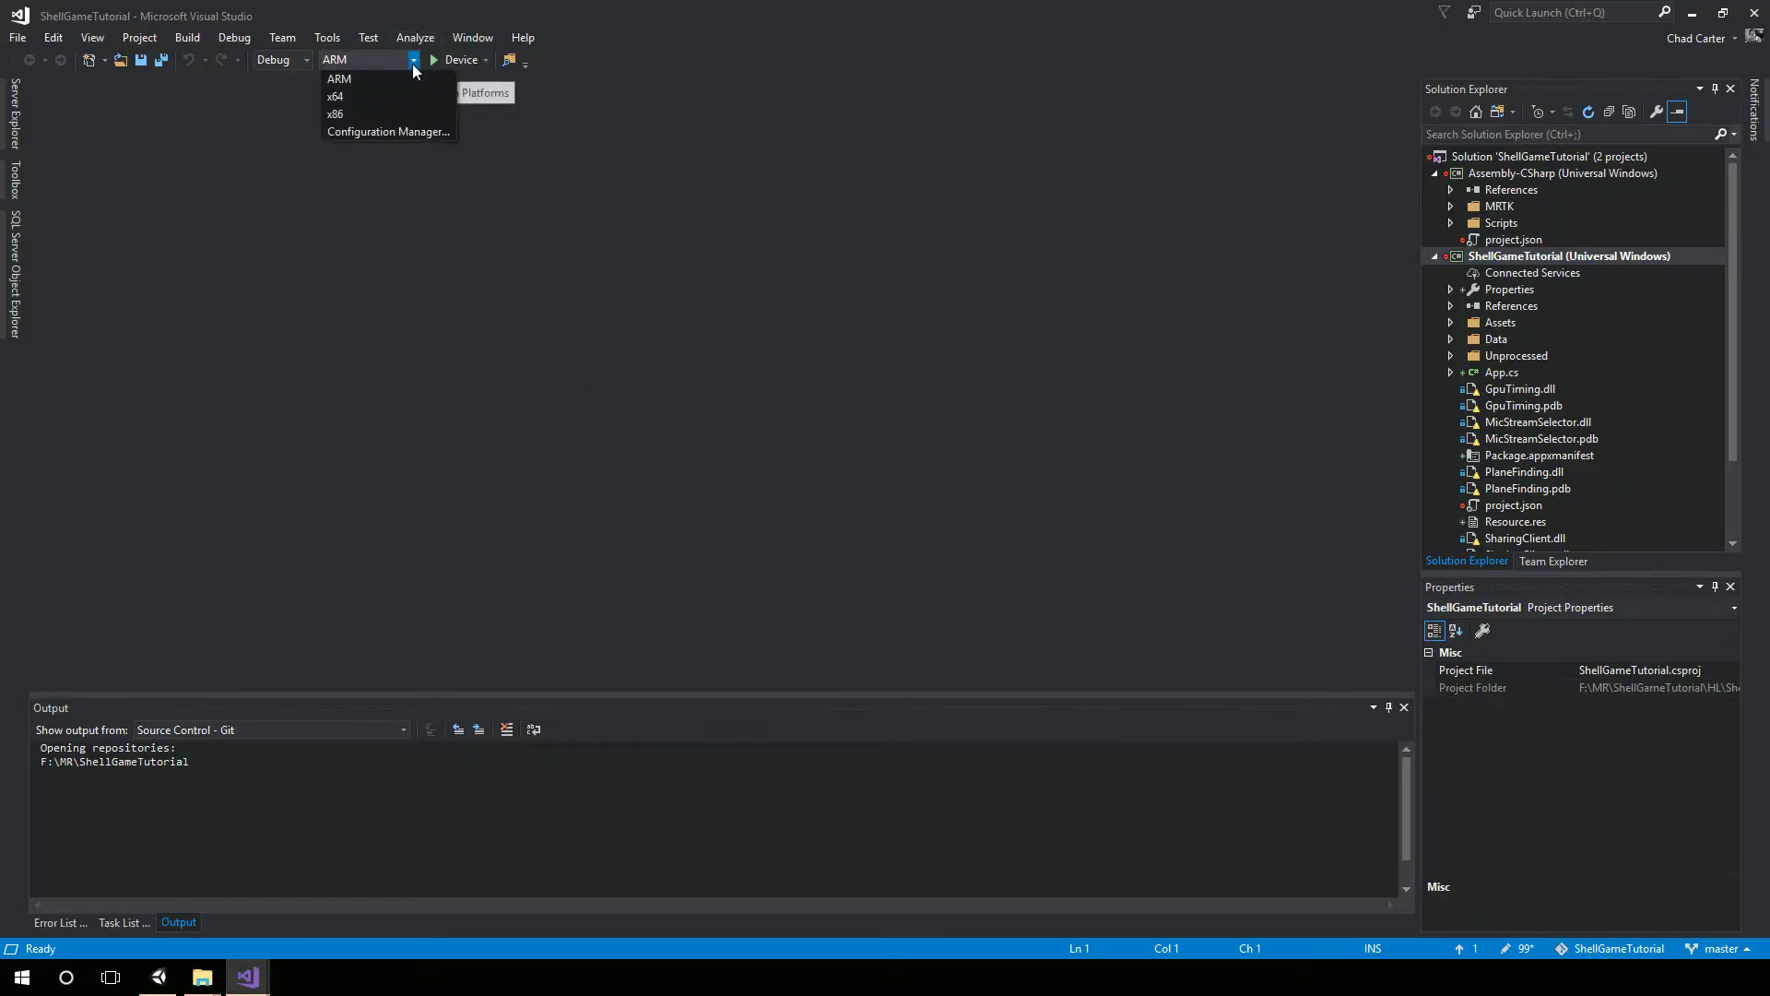
left_click(380, 113)
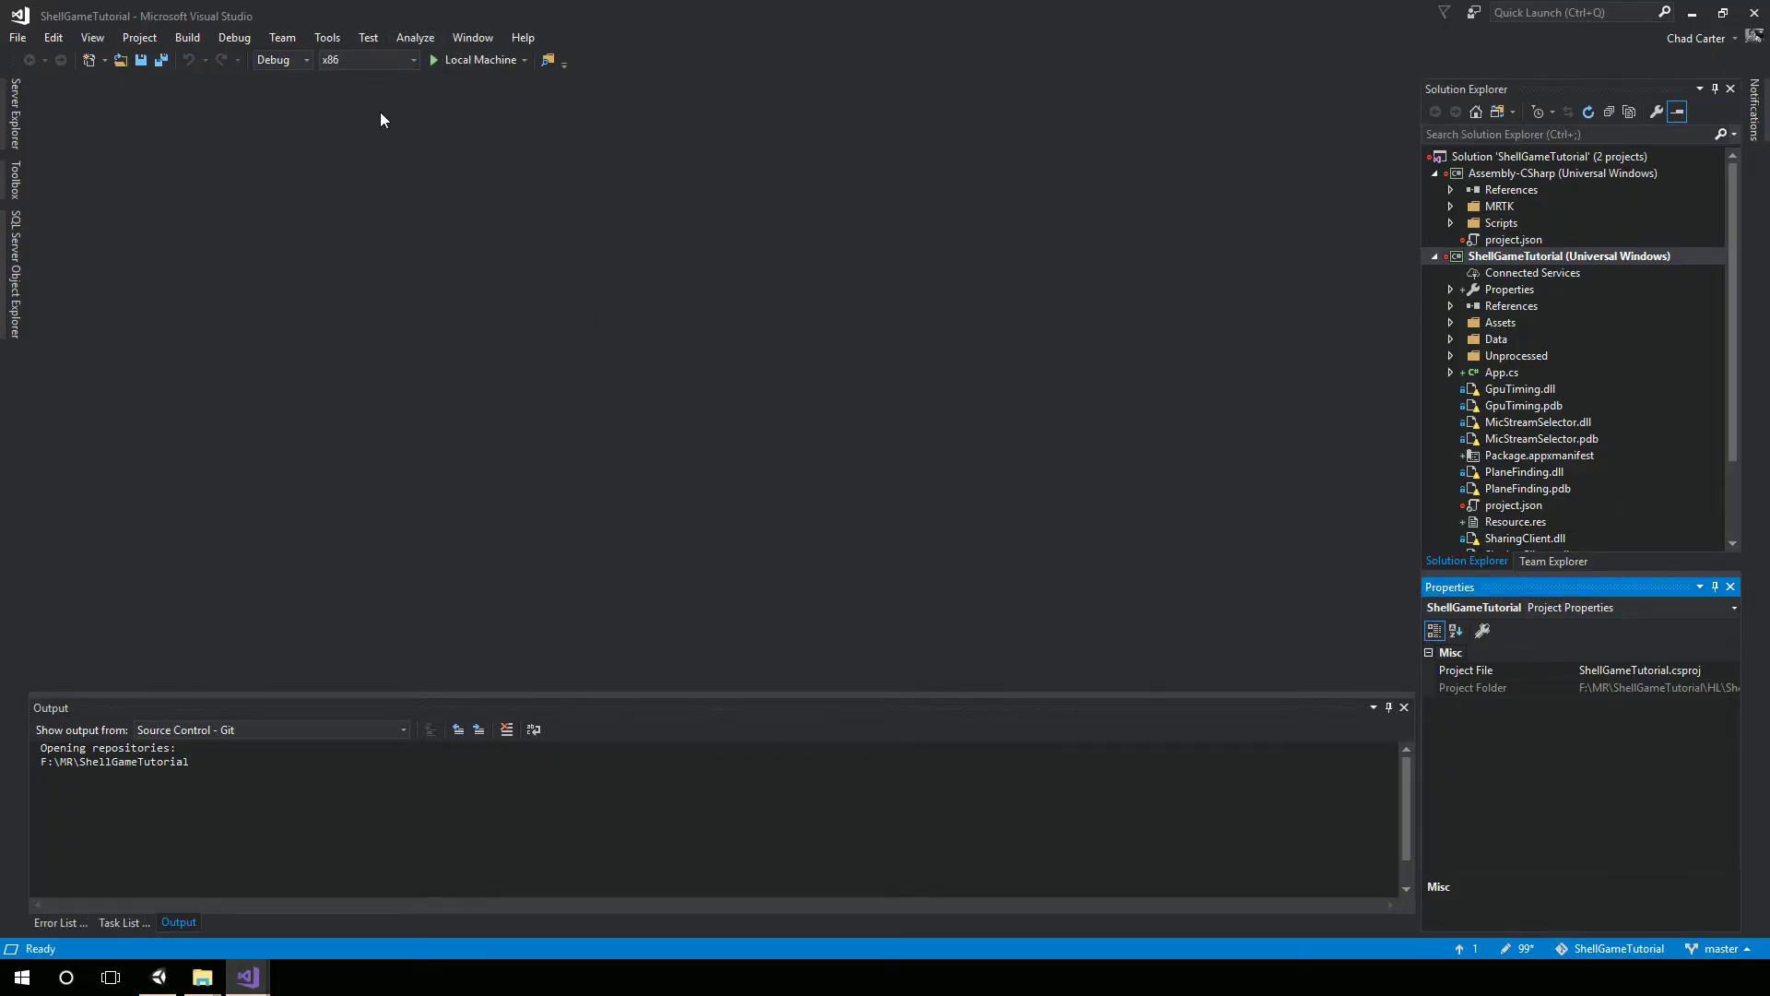
left_click(526, 62)
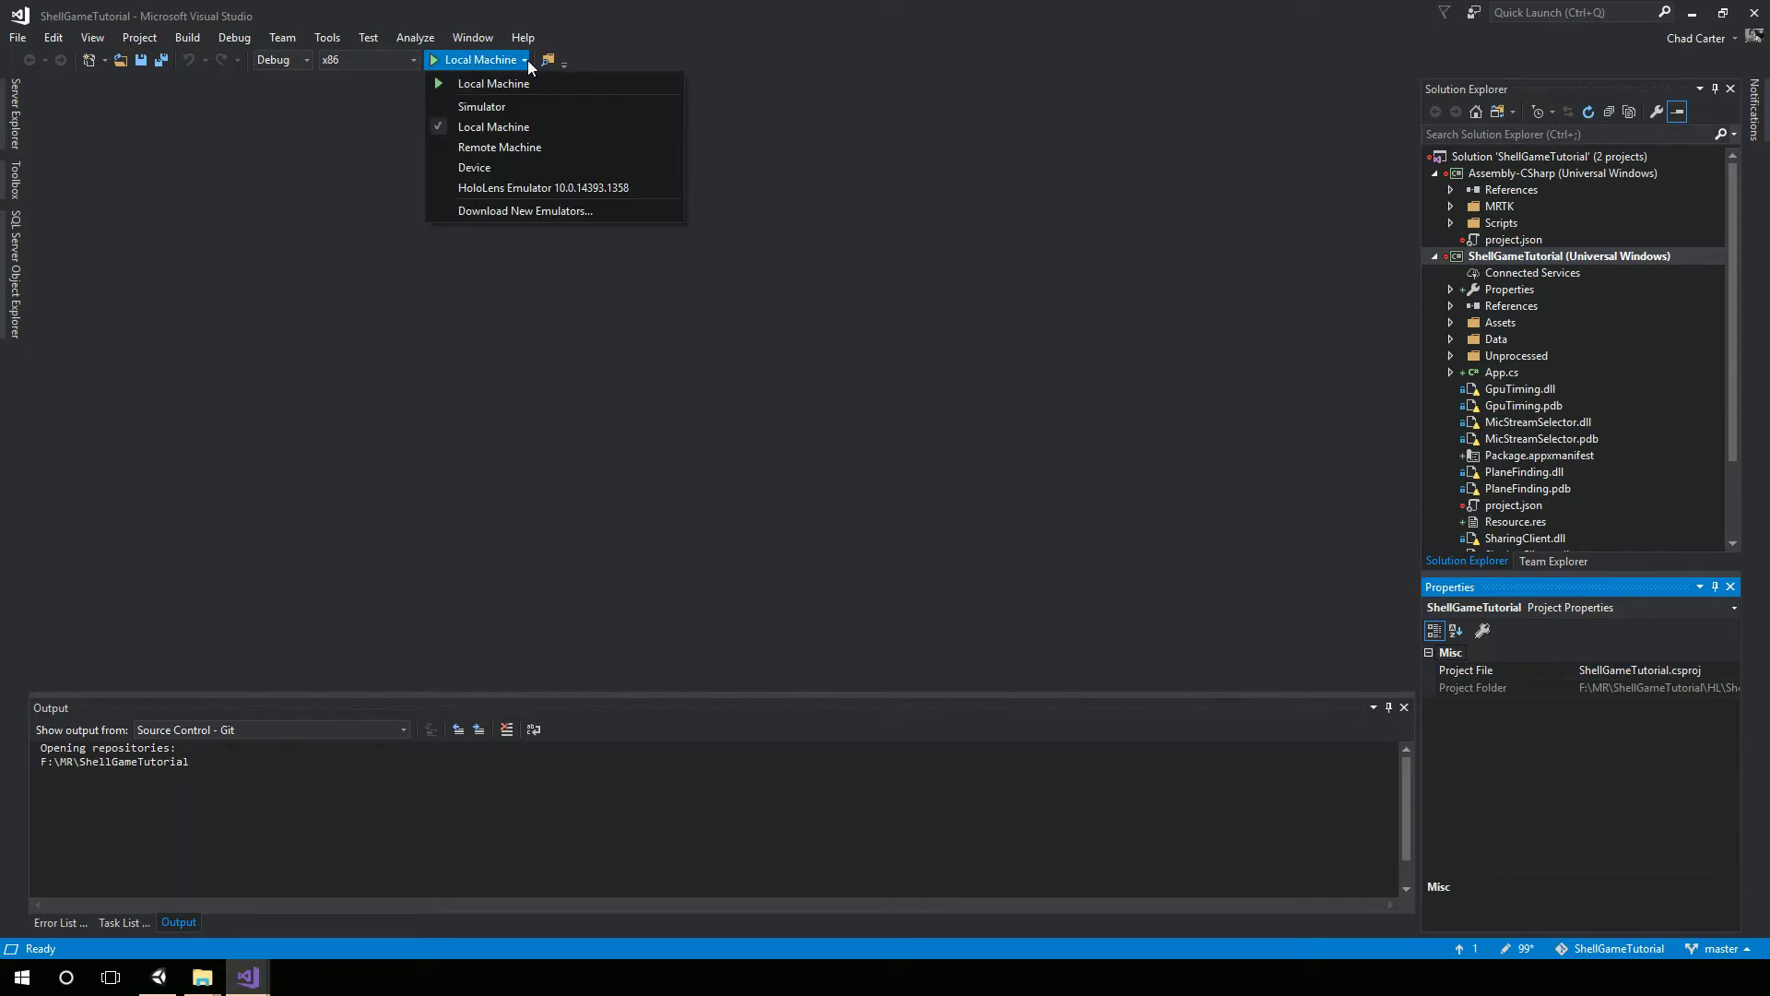
left_click(514, 147)
left_click(895, 376)
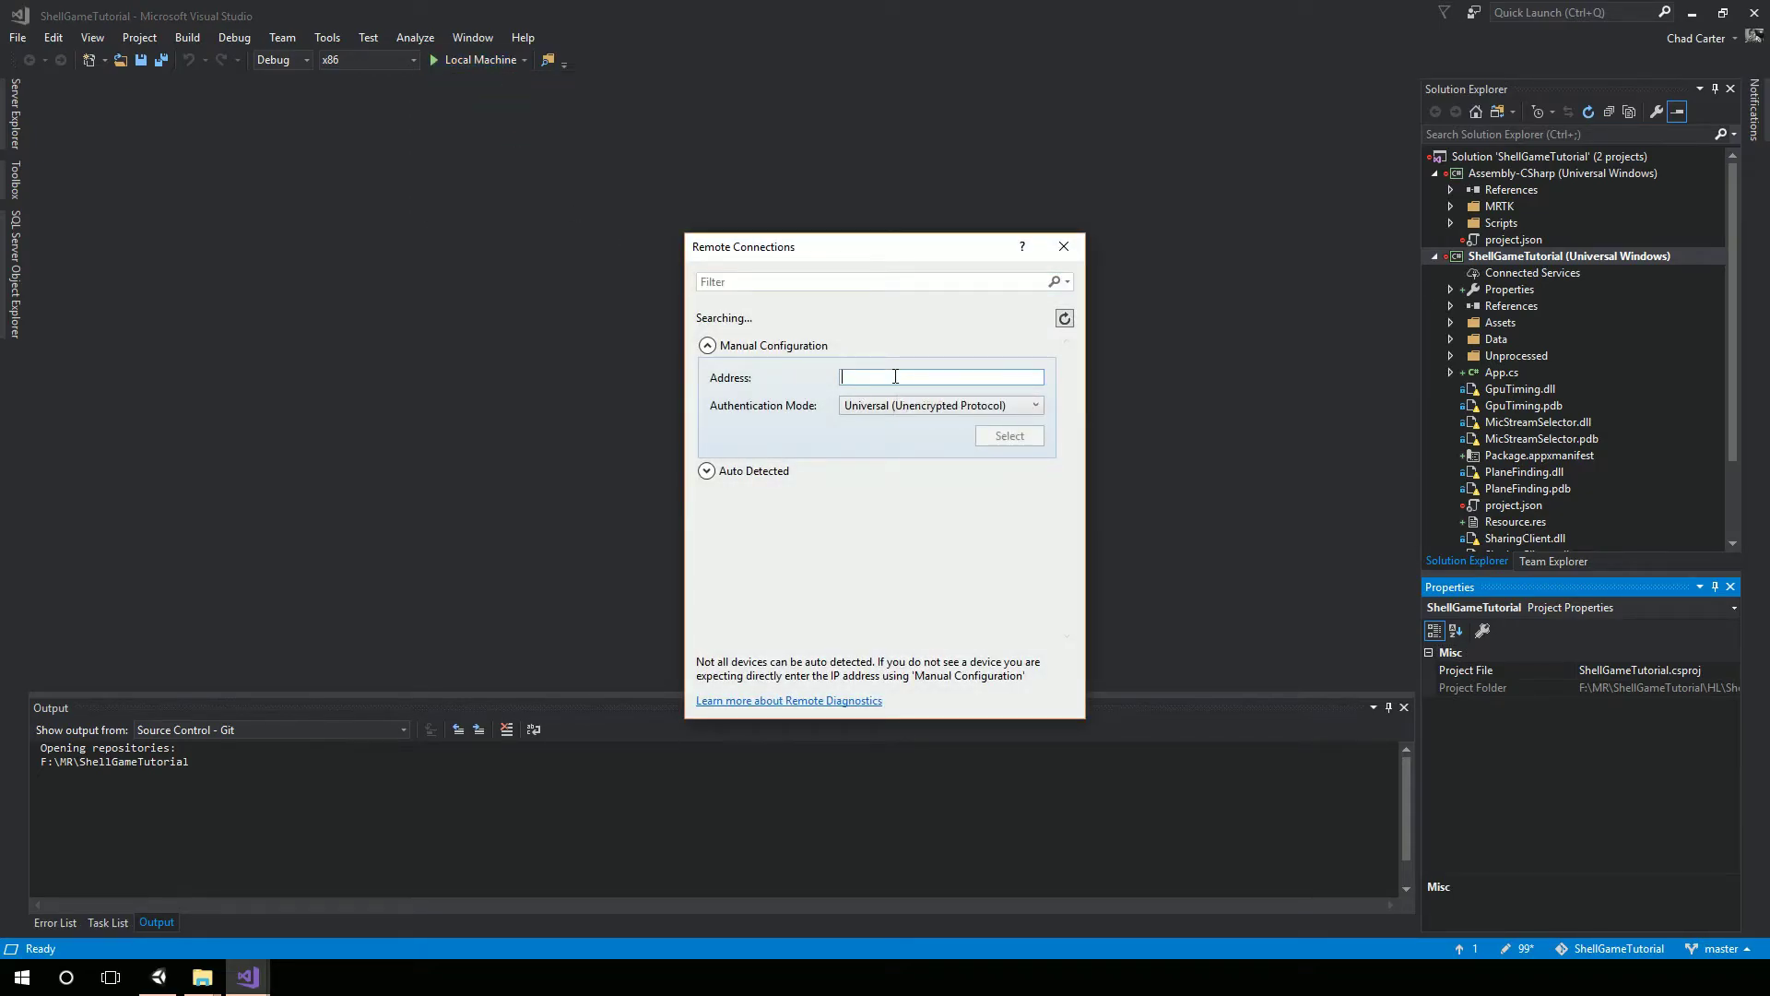
type("192.168.1.19")
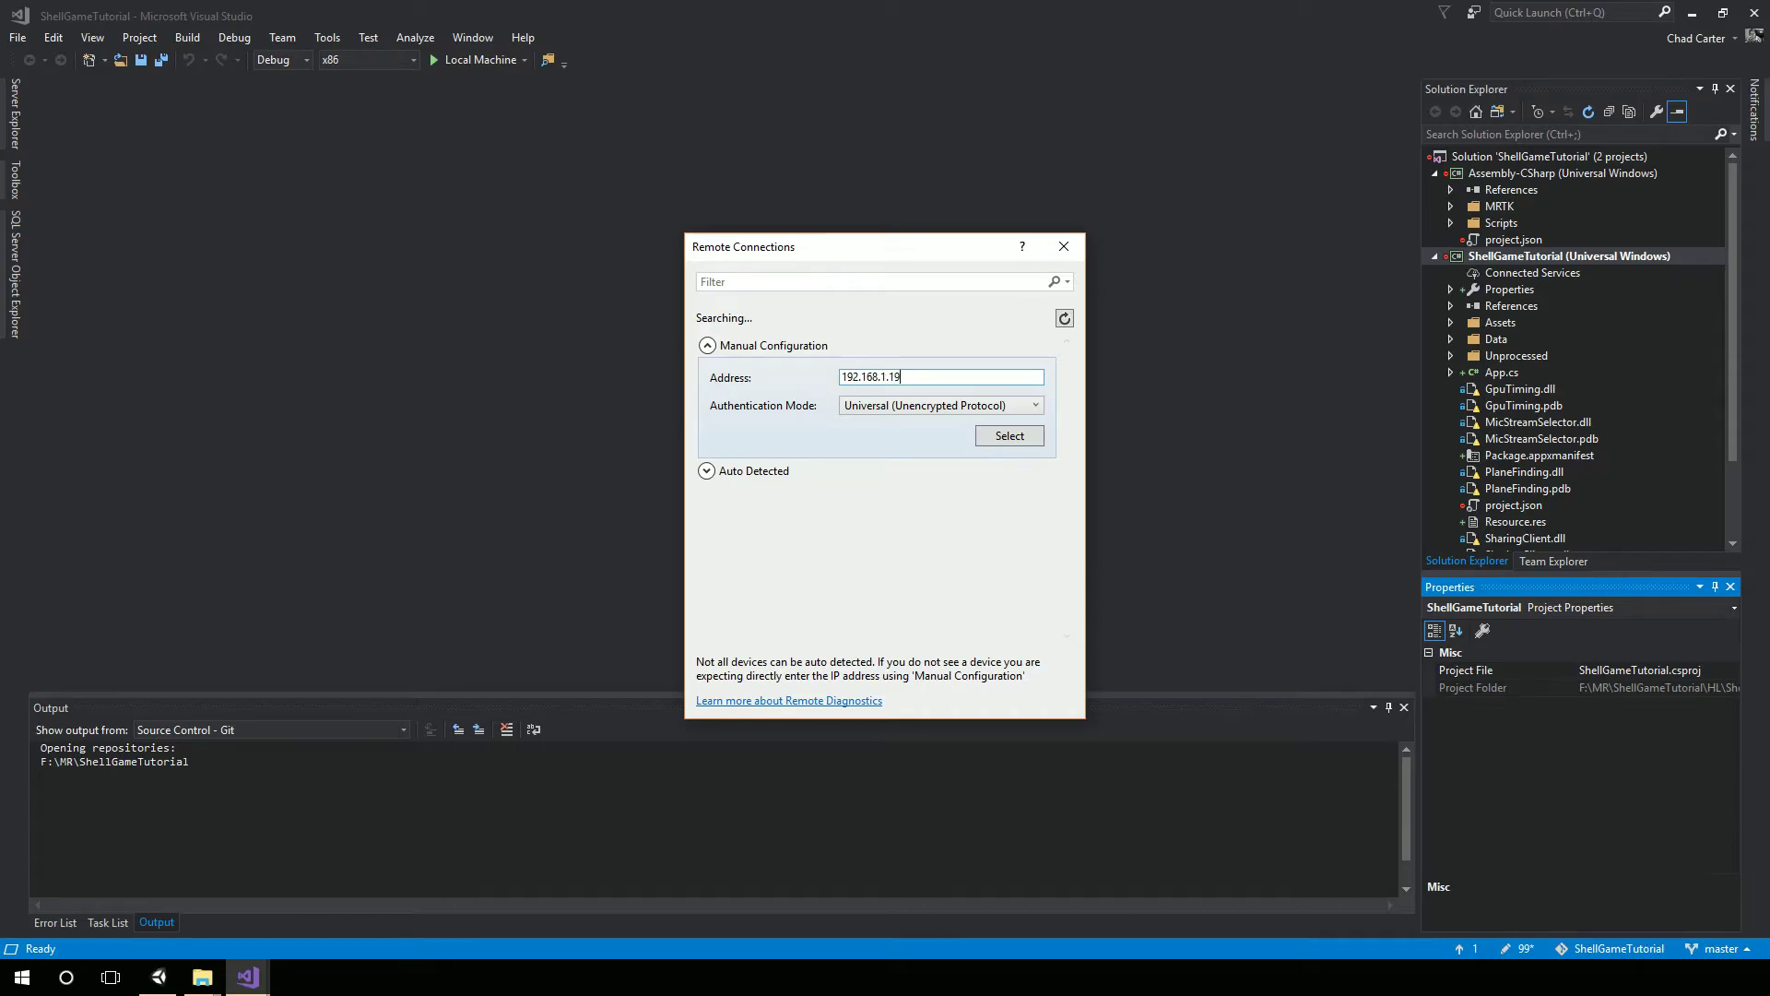
left_click(1010, 436)
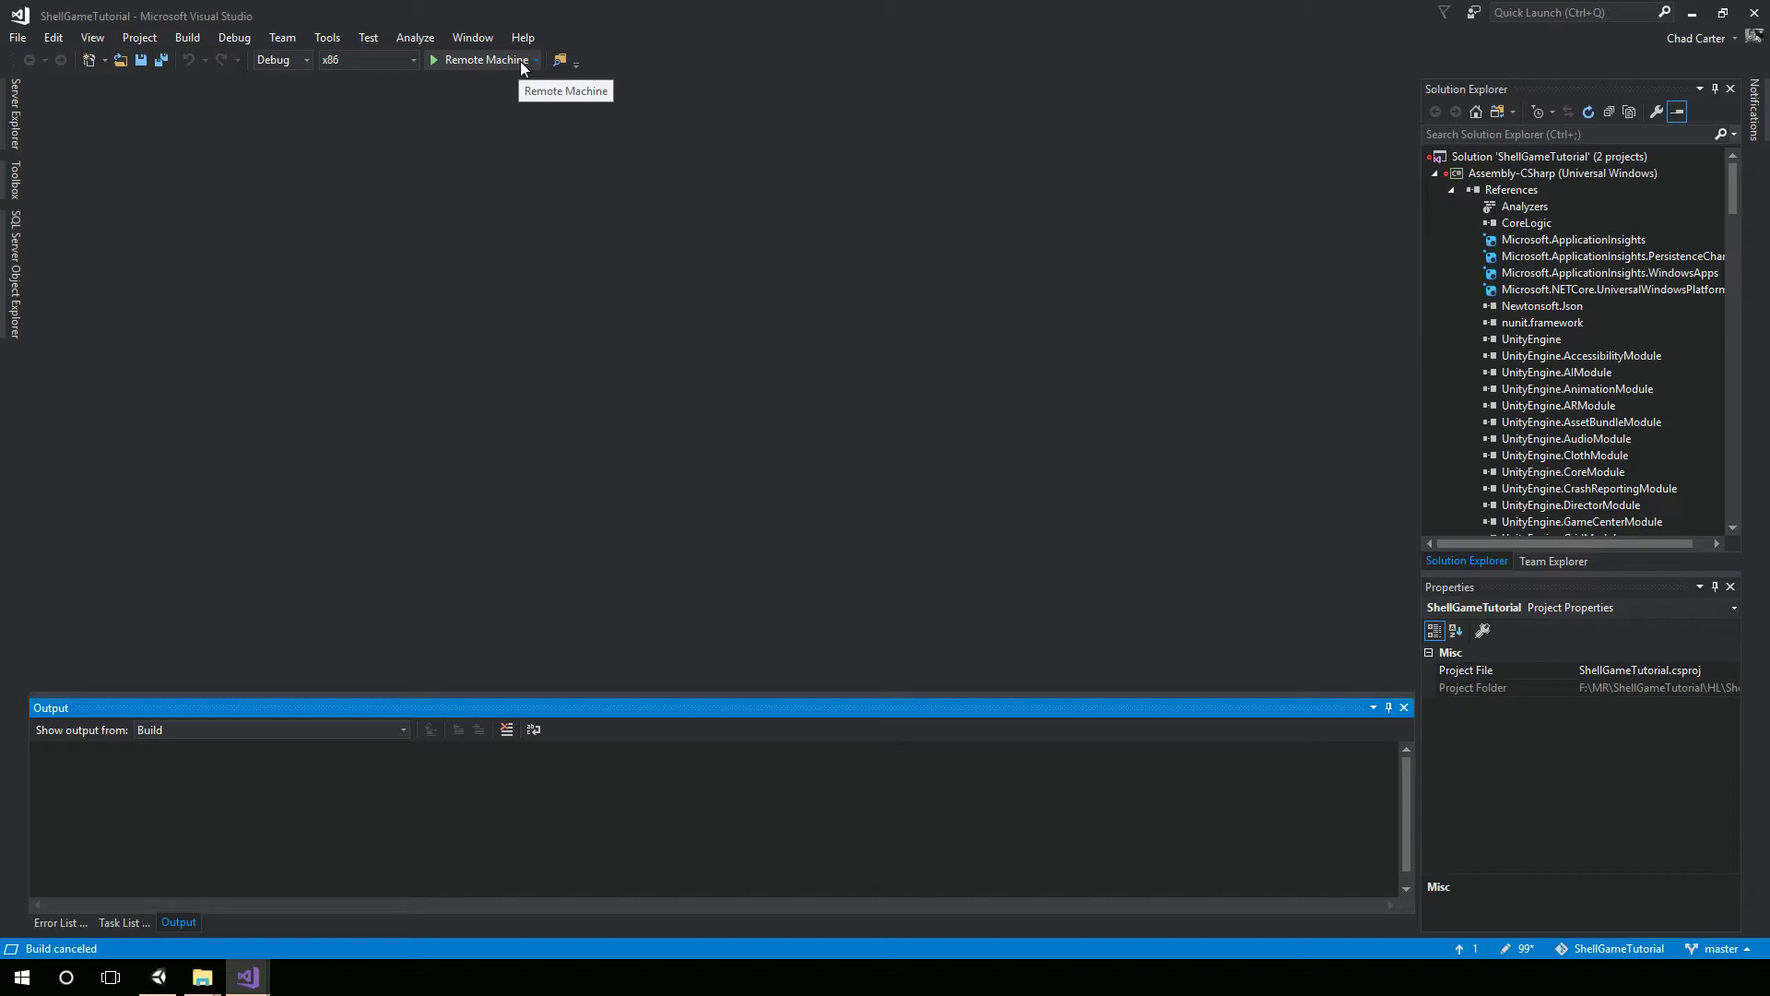
Collapse the project references and open Package.appxmanifest in code view.
left_click(1453, 190)
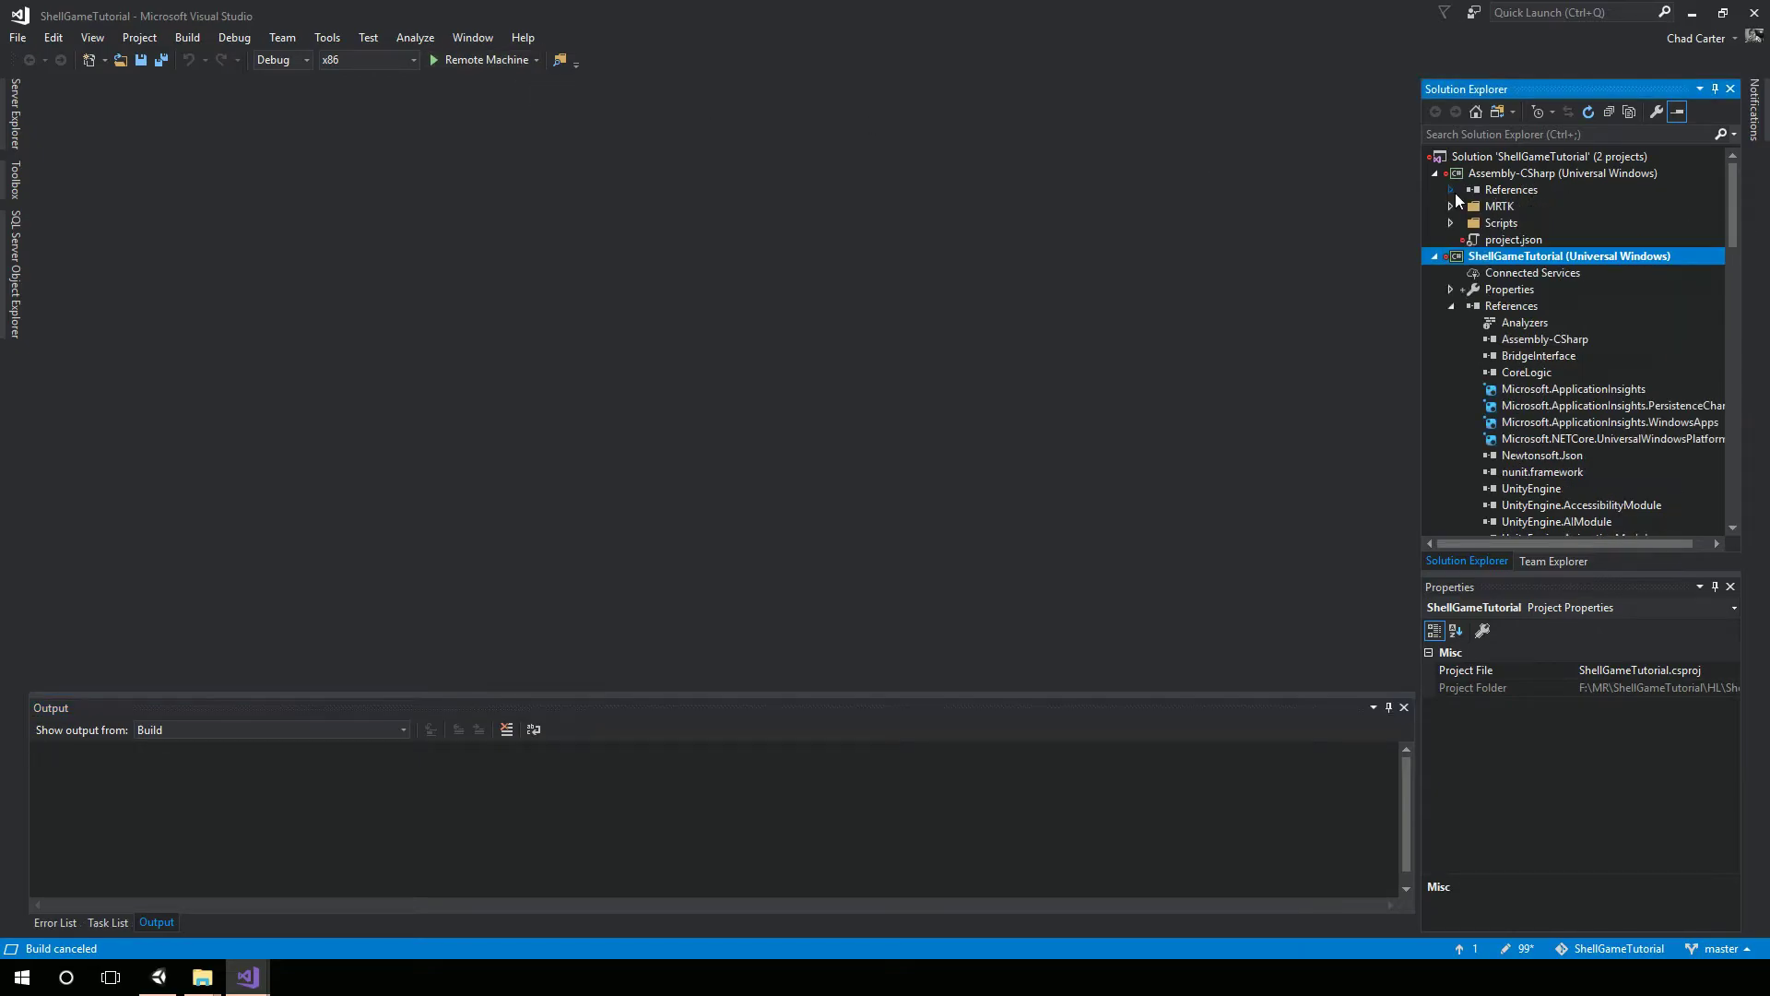
left_click(1452, 307)
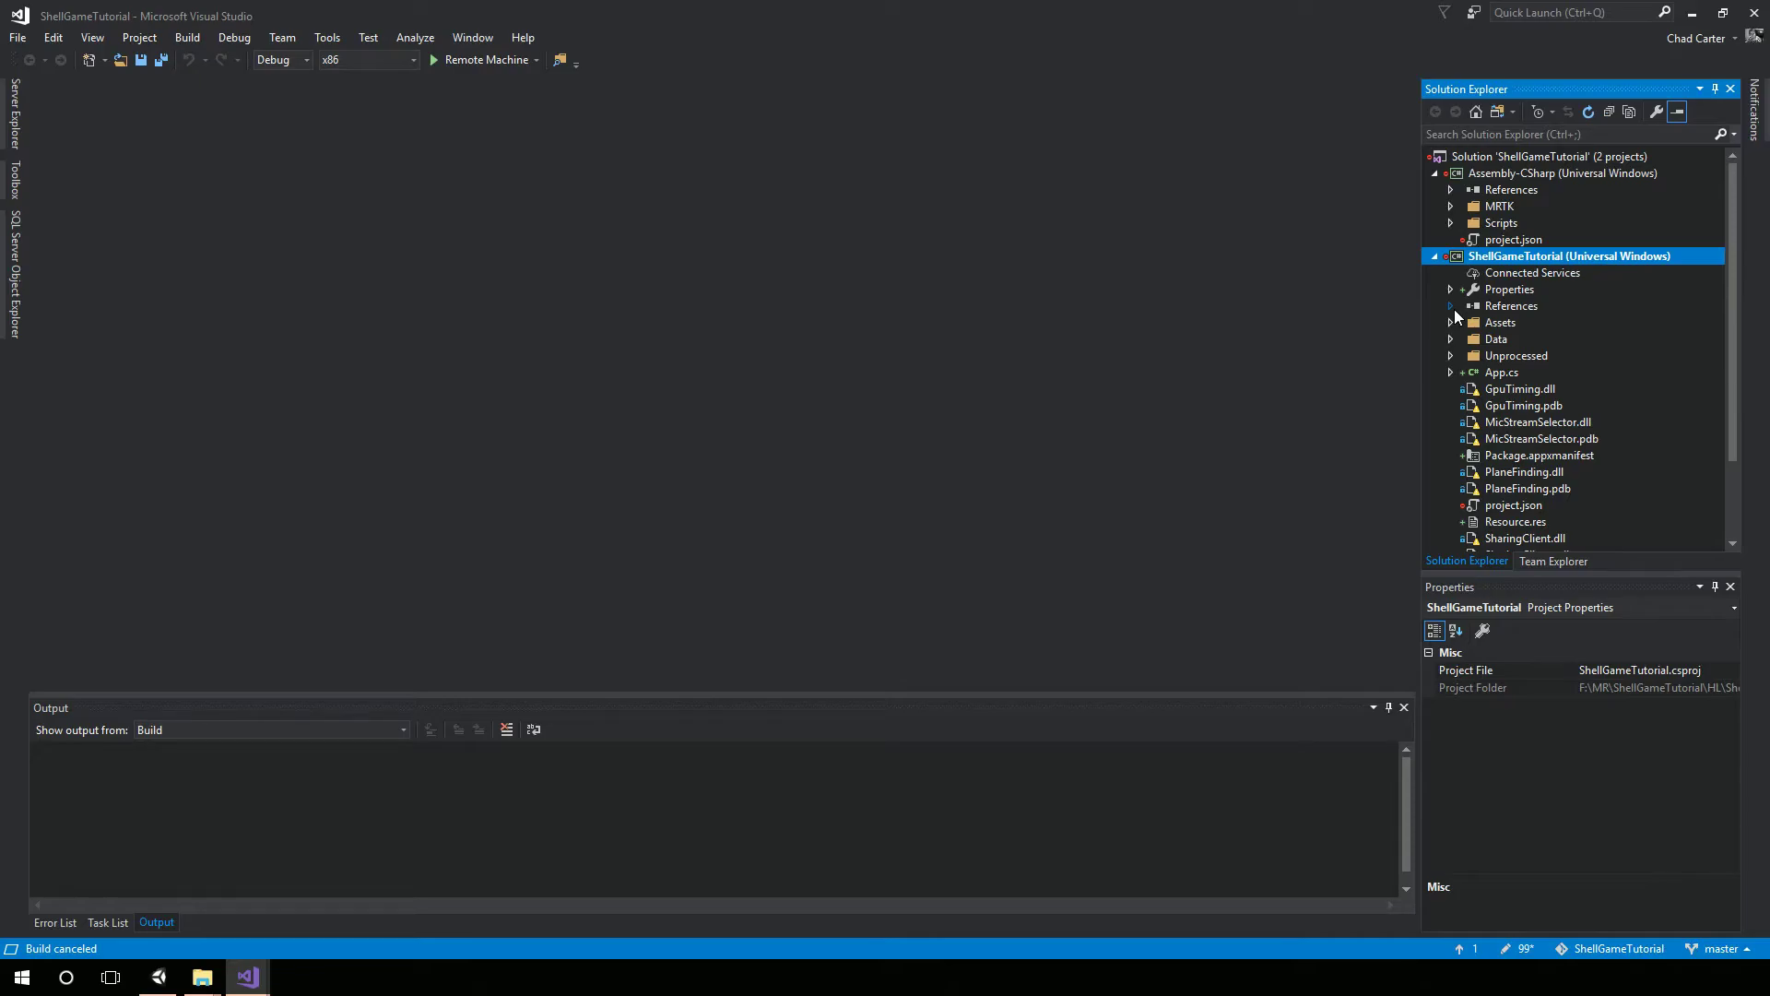
right_click(1540, 455)
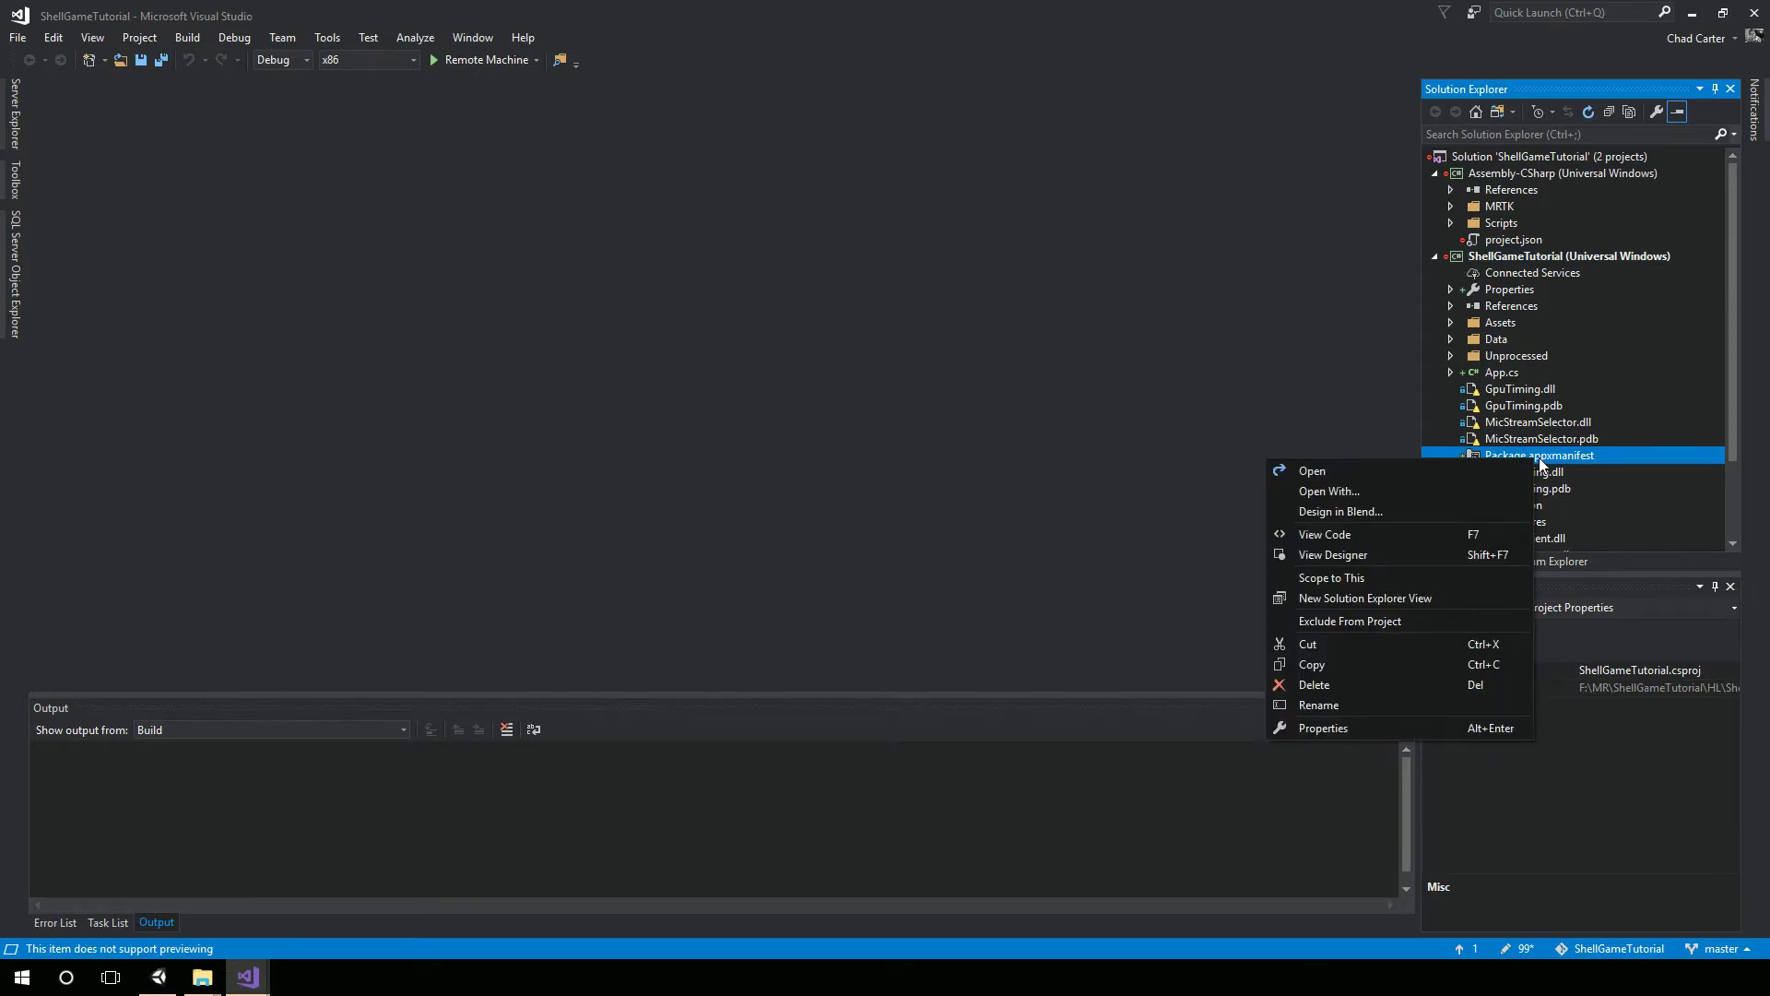
left_click(1469, 534)
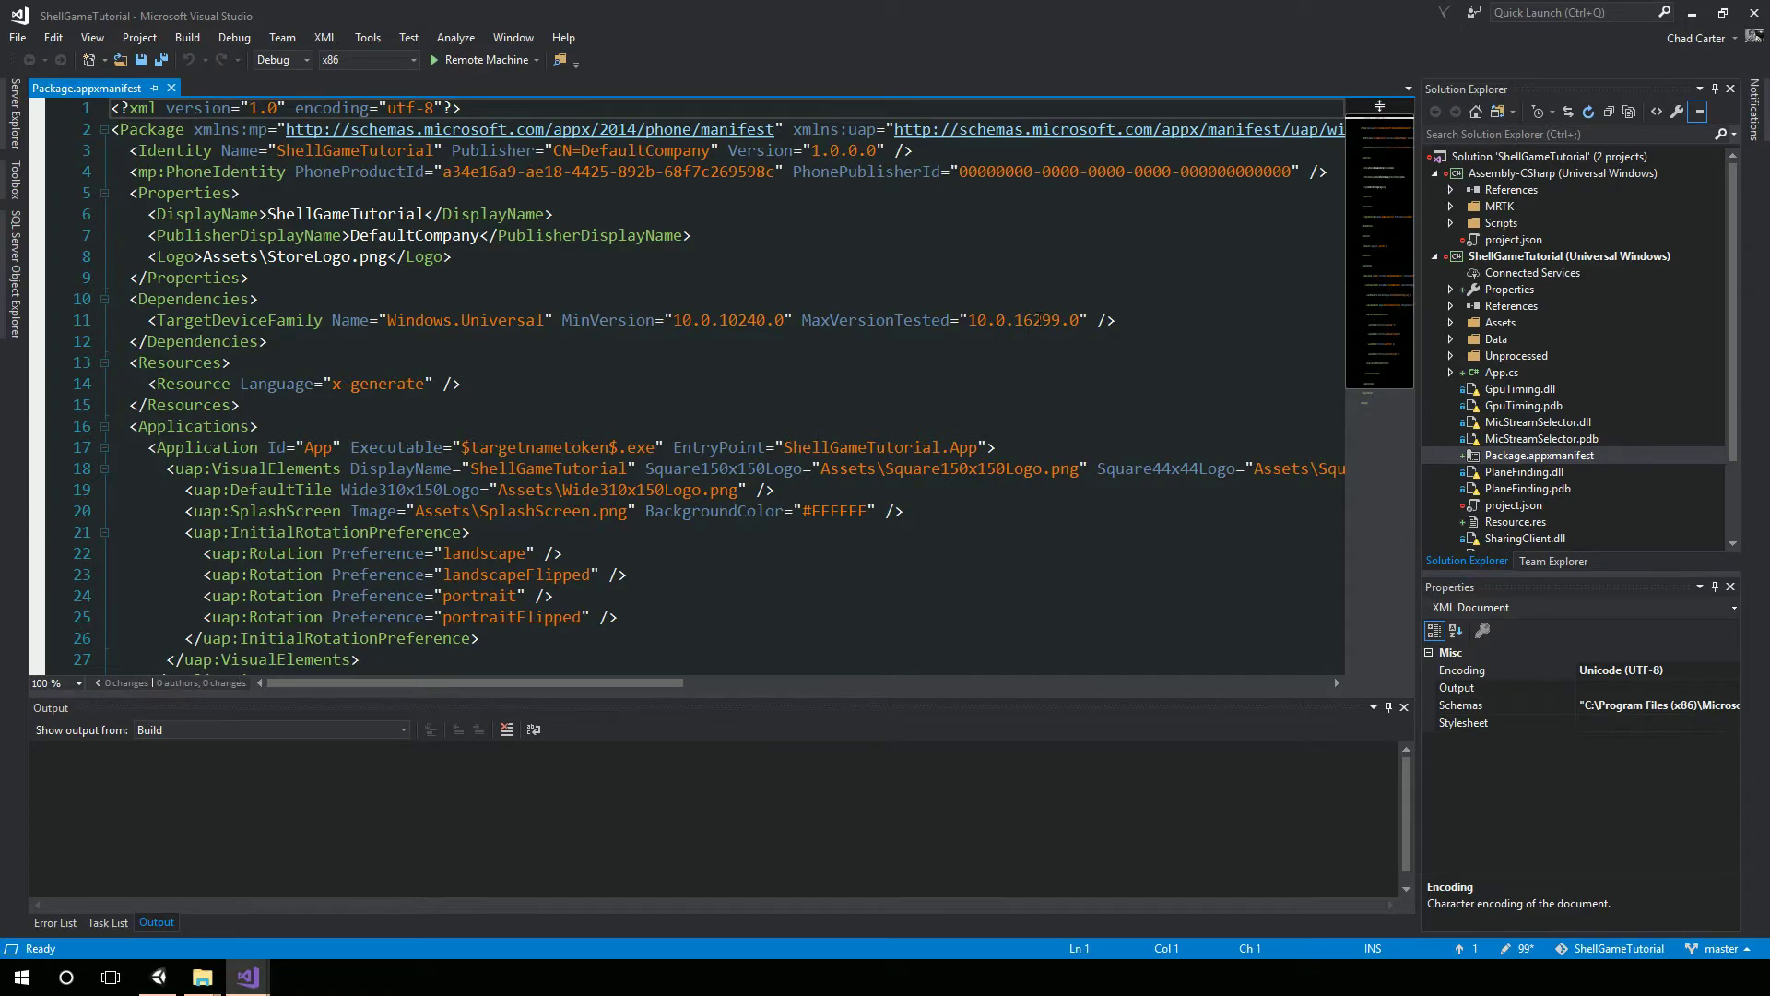
Change the device family to Windows.Holographic and MaxVersionTested to 10.0.10586.0.
left_click(544, 321)
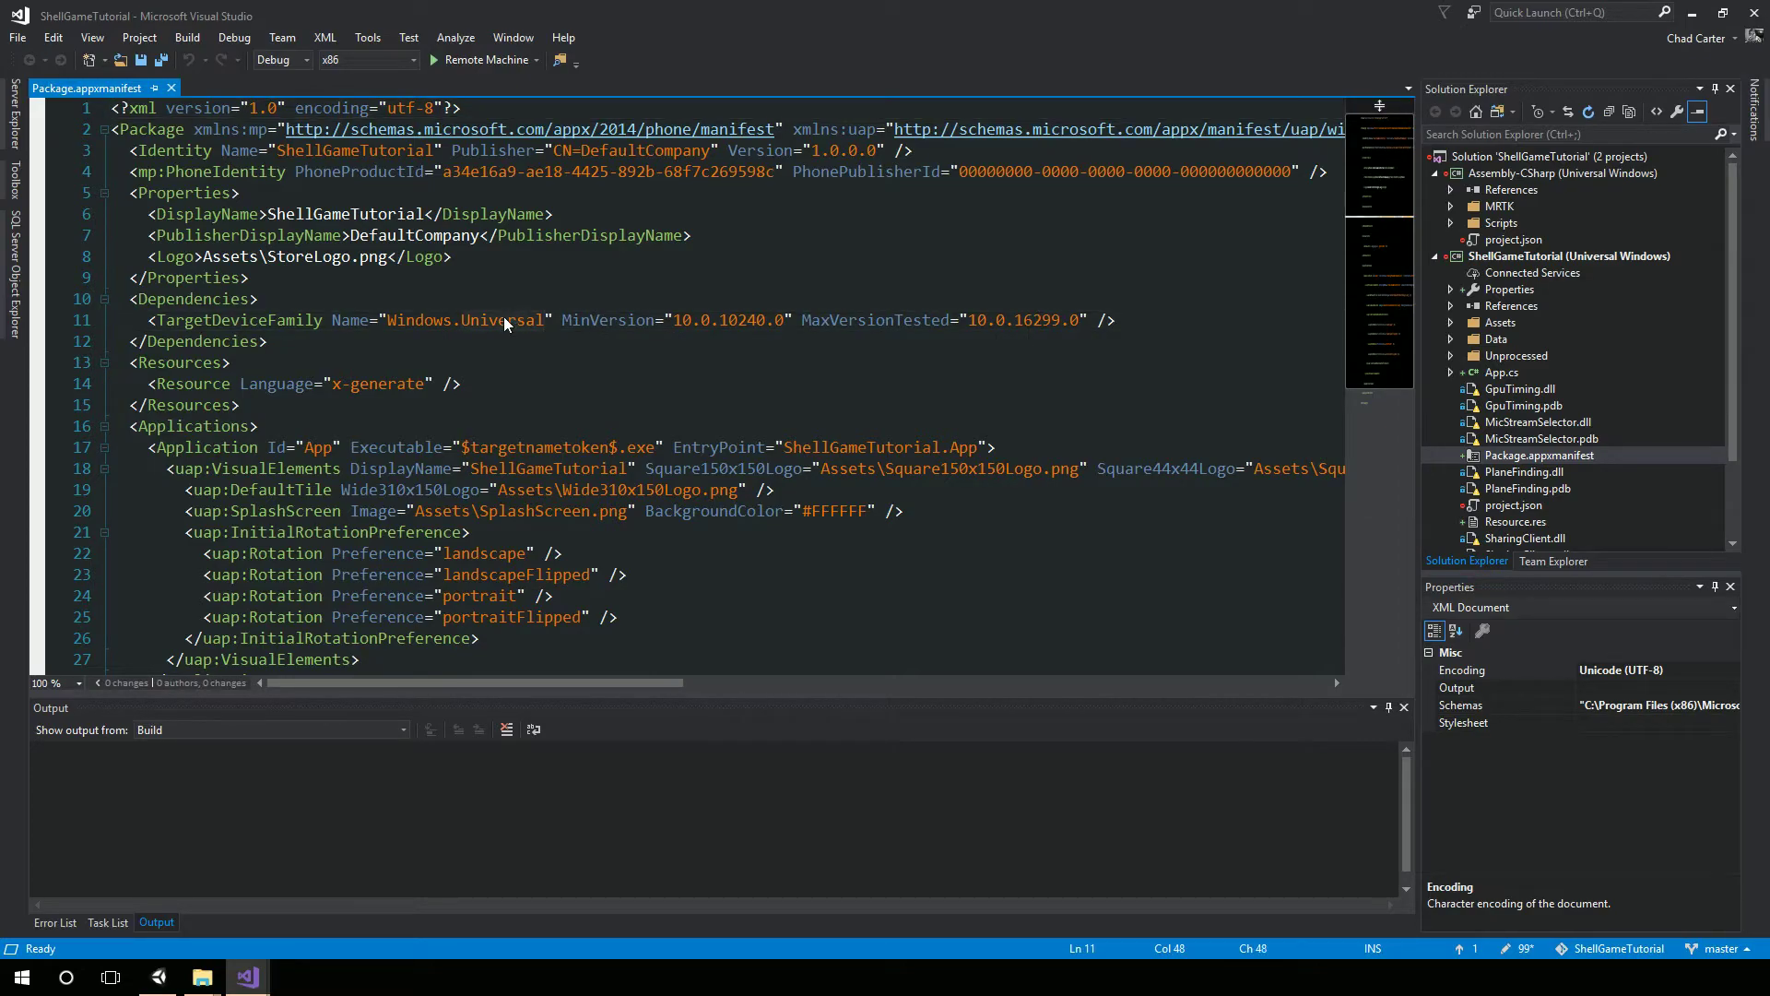
key("BackSpace")
key("BackSpace")
key("BackSpace")
key("BackSpace")
key("BackSpace")
key("BackSpace")
key("BackSpace")
key("BackSpace")
key("BackSpace")
type("Holographi")
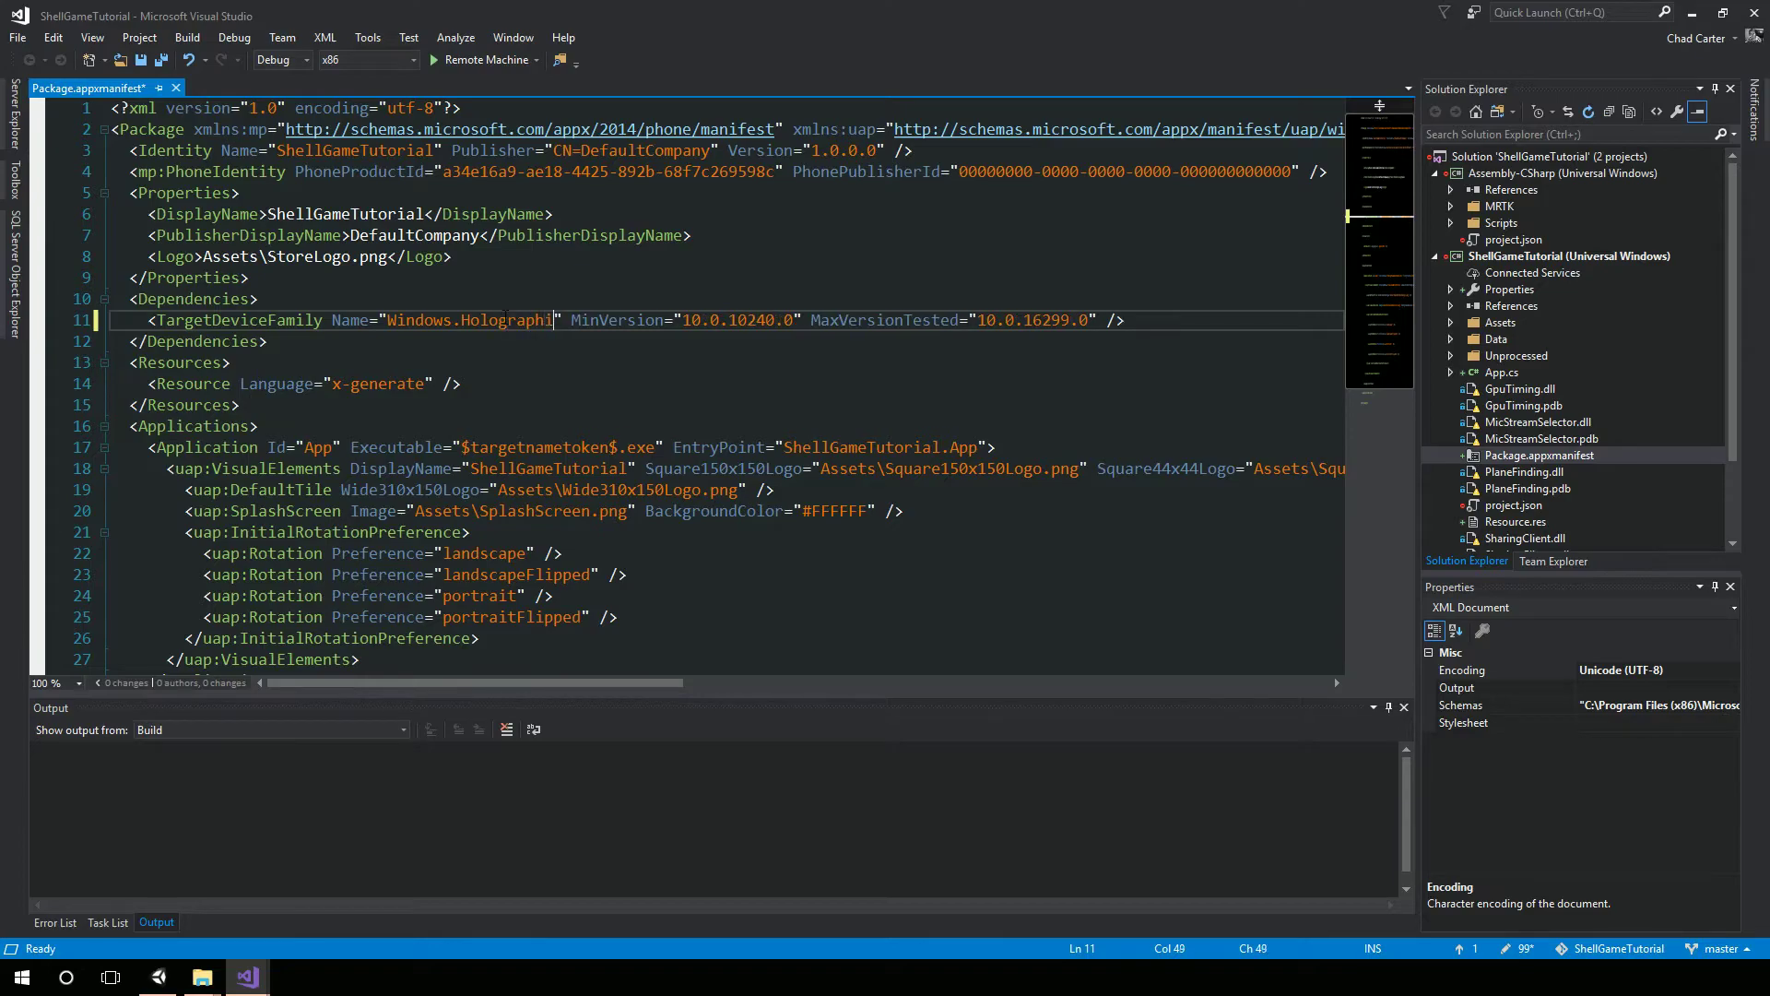
type("c")
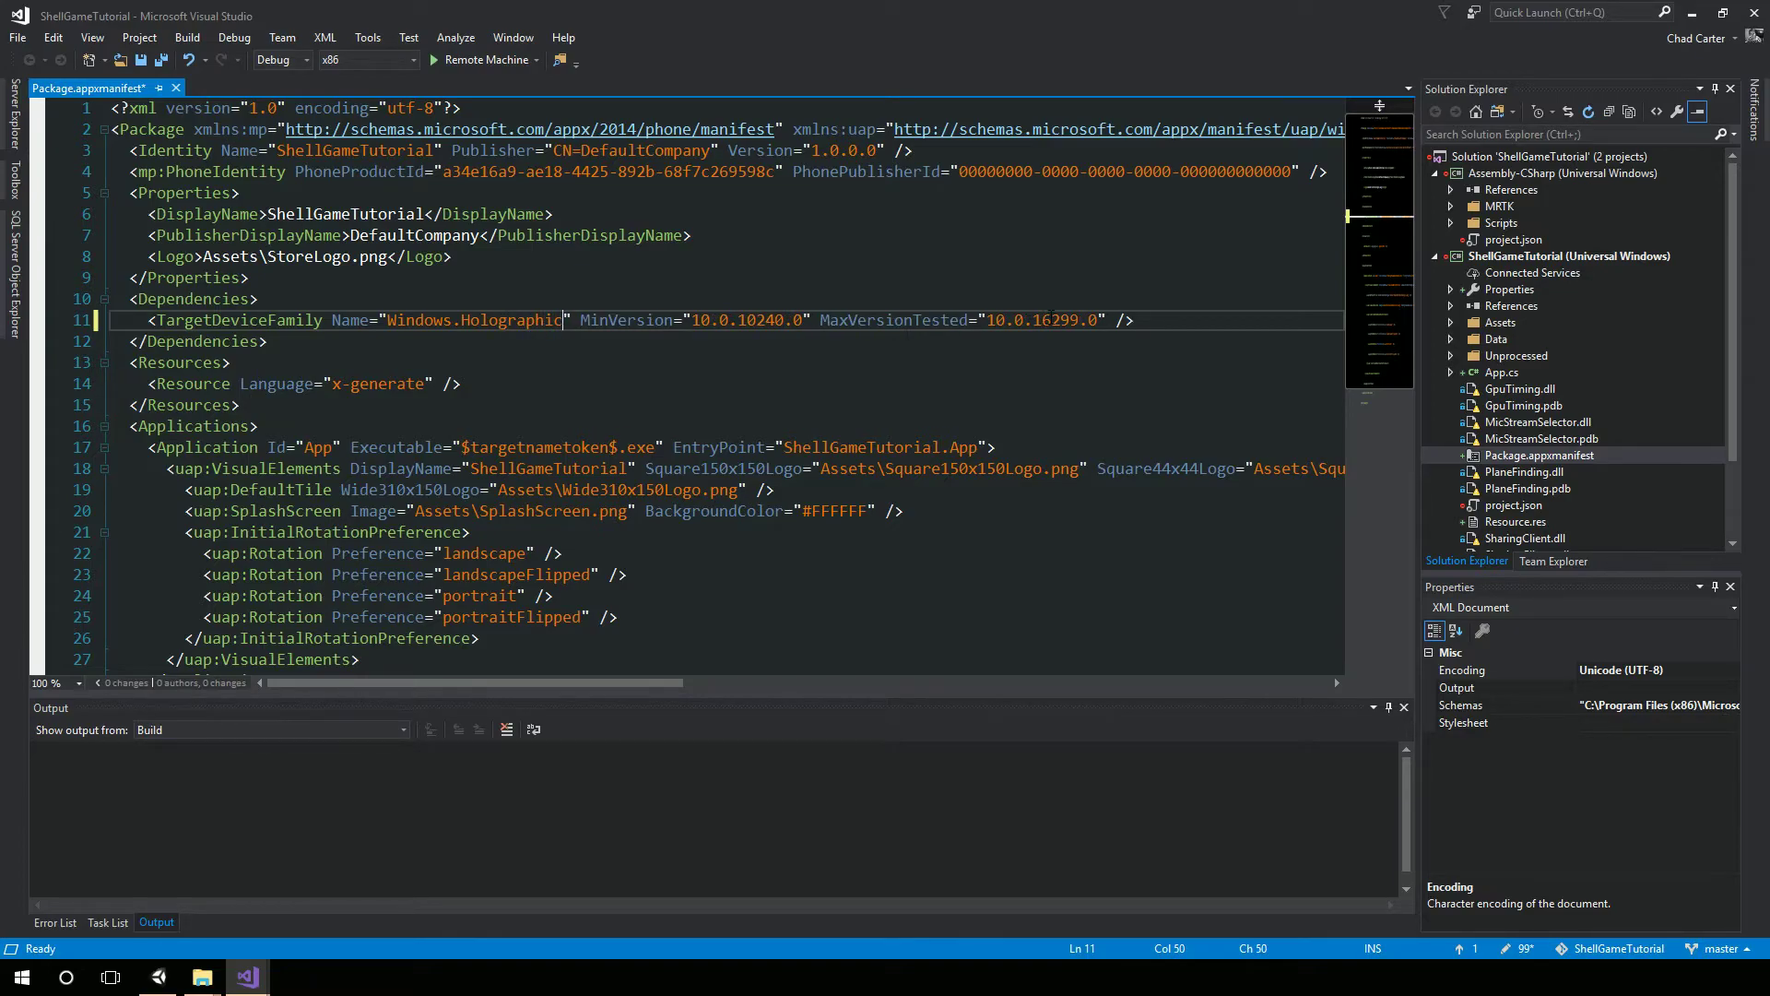
left_click(1077, 321)
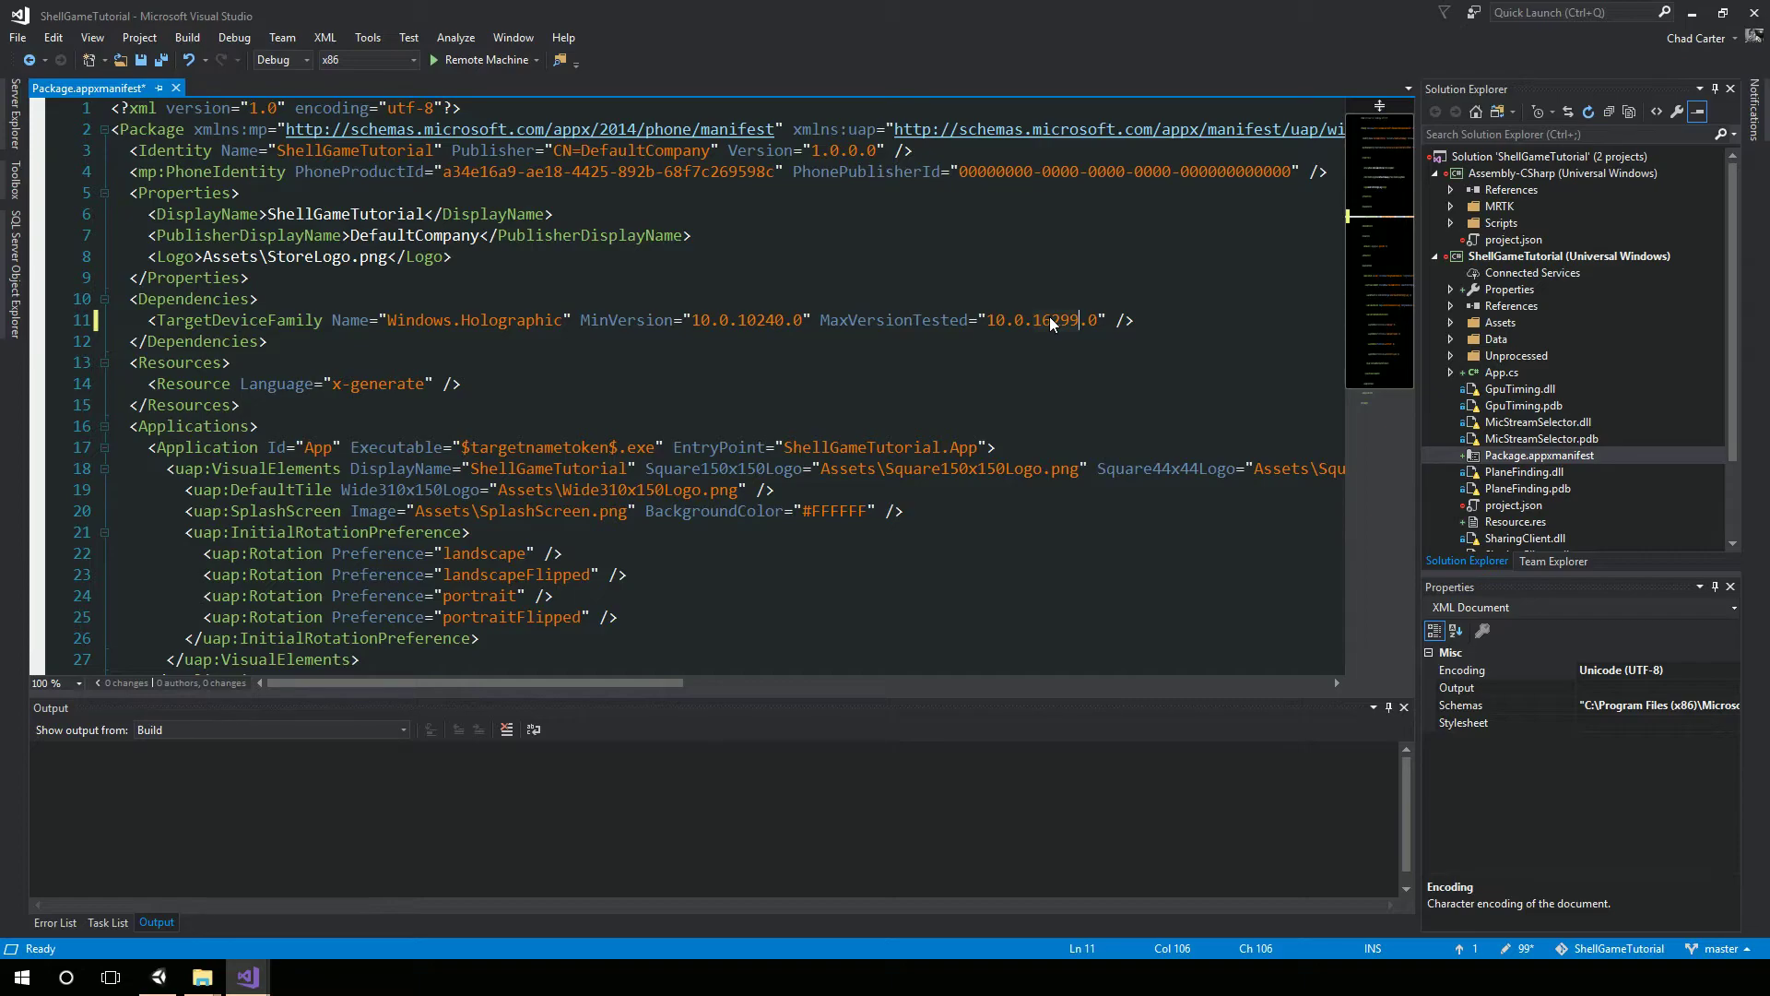
key("BackSpace")
key("BackSpace")
key("BackSpace")
key("BackSpace")
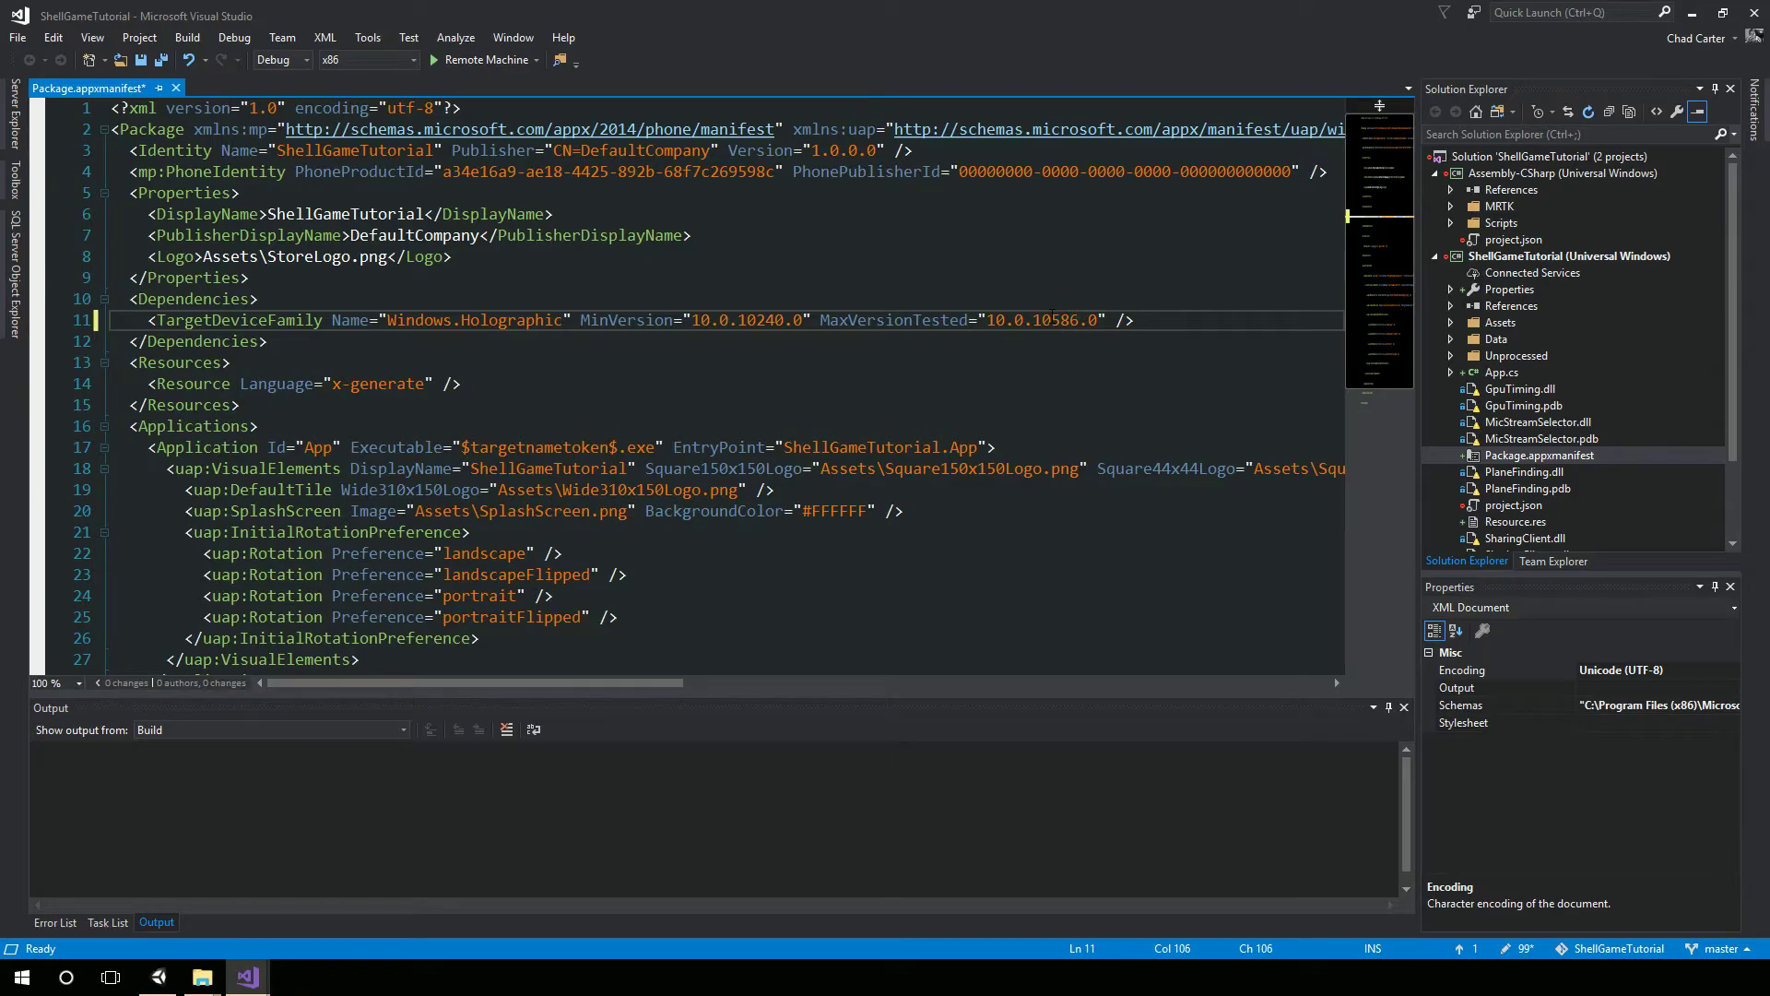
left_click(187, 38)
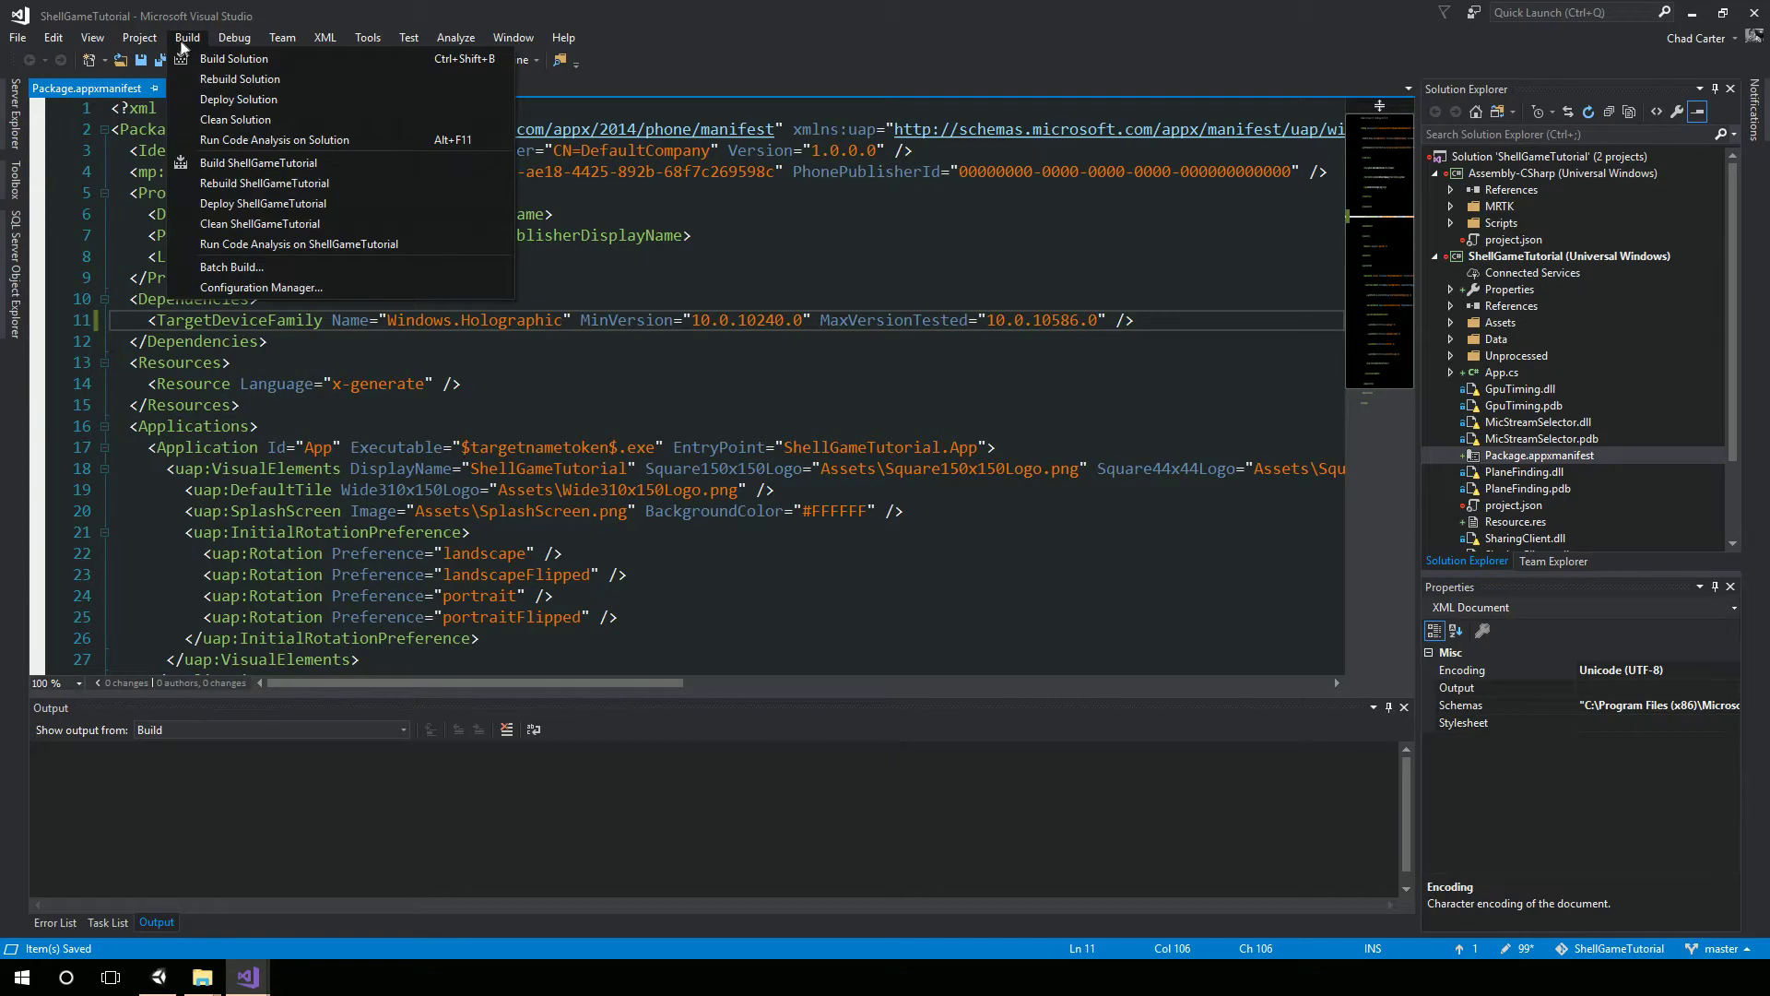
Deploy the solution to the HoloLens and close the Package.appxmanifest tab.
left_click(213, 102)
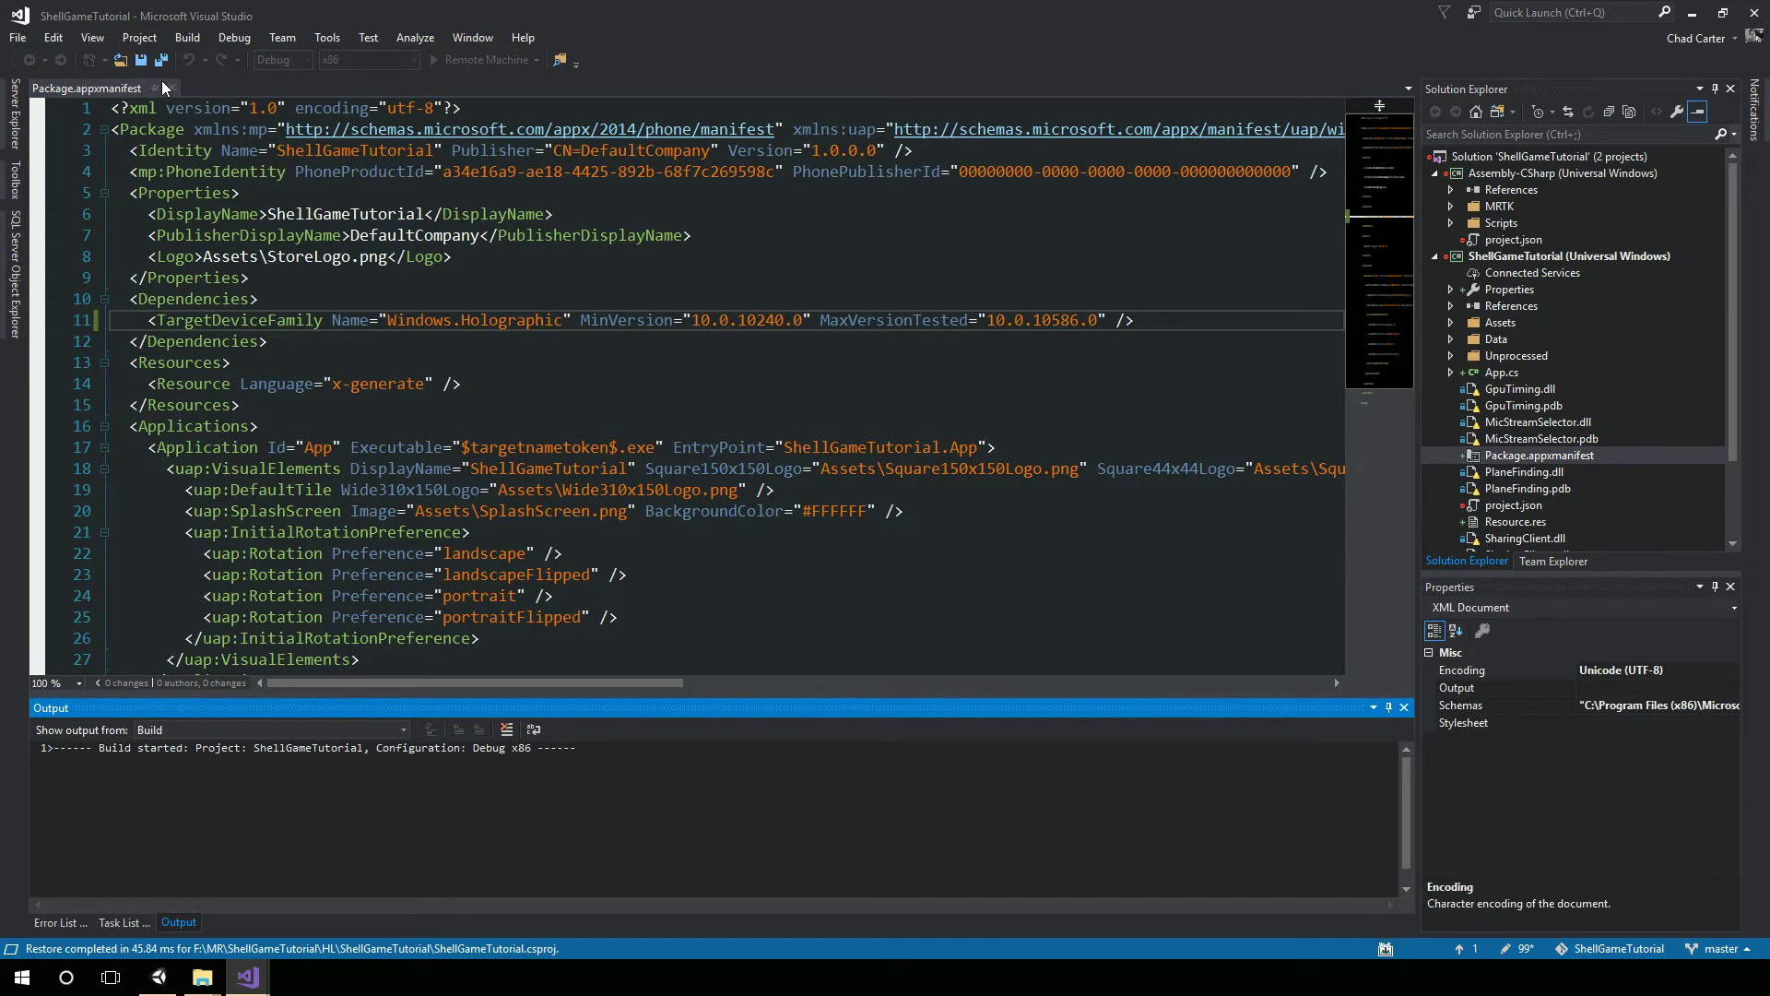
left_click(169, 86)
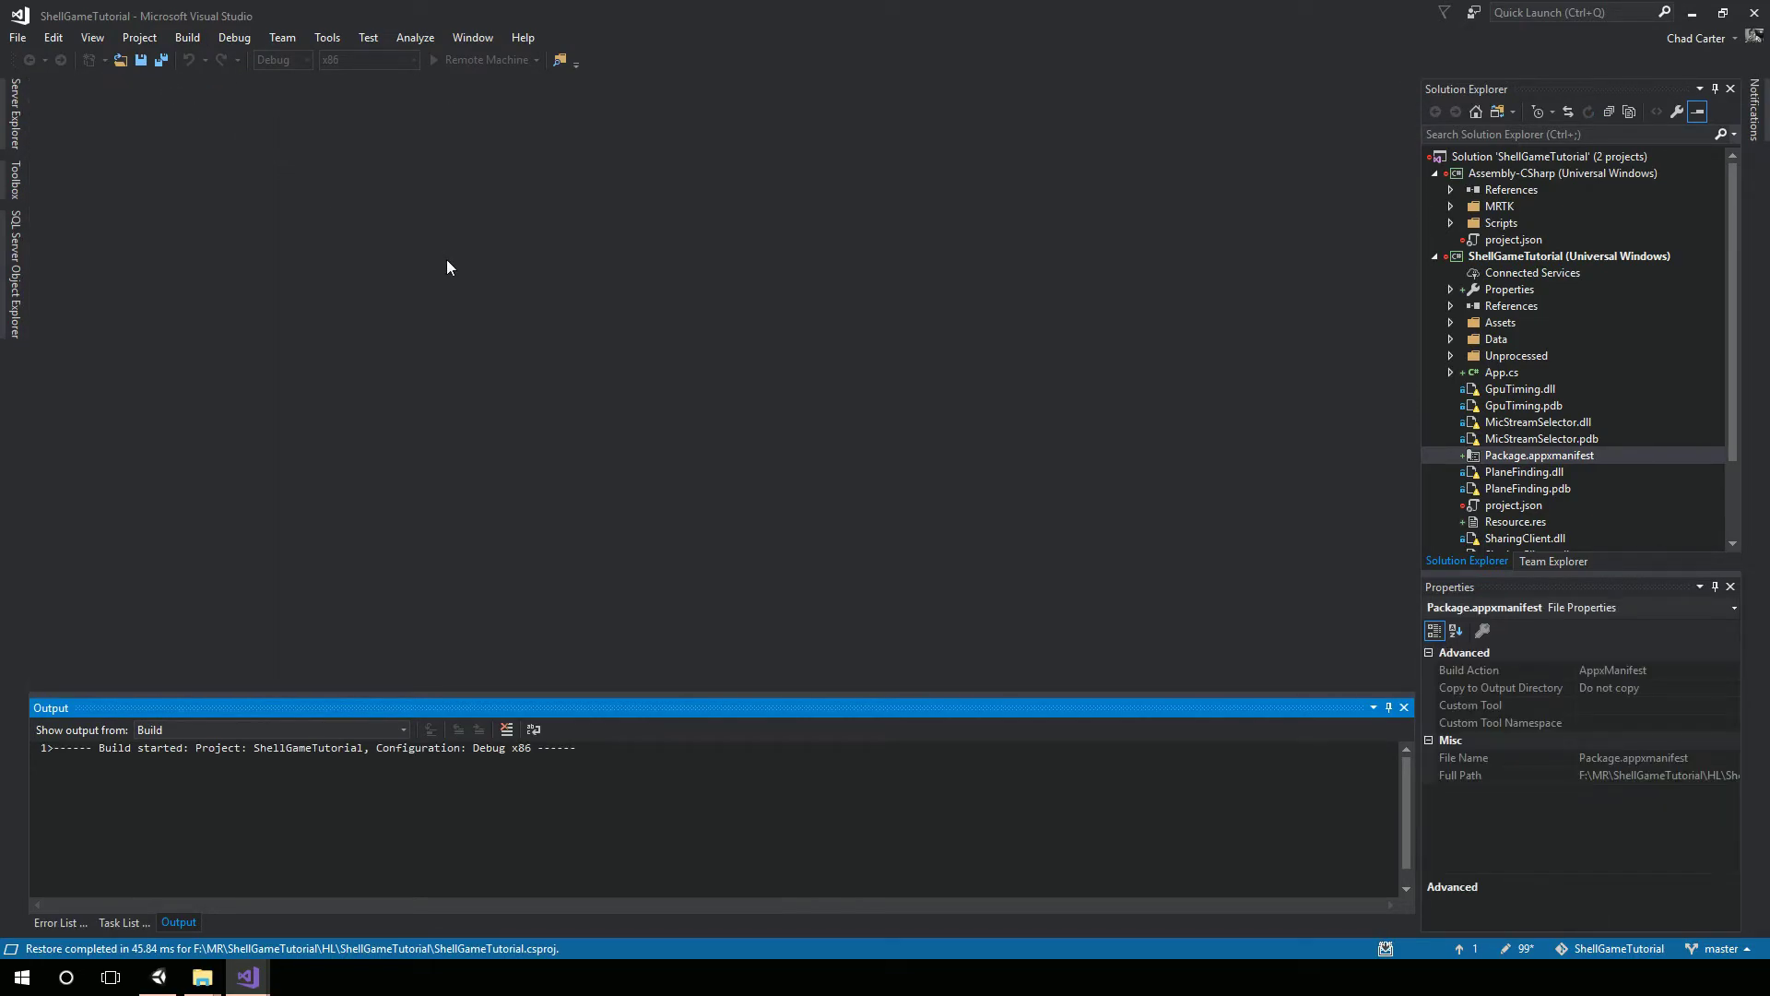